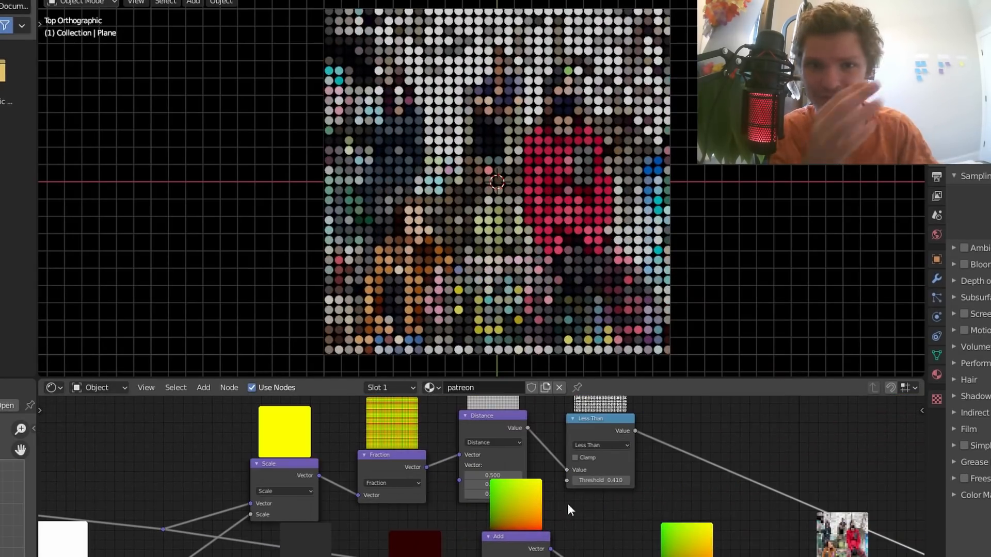
Play the scrolling animation of the dot-matrix photo on the plane.
mouse_move(600, 481)
mouse_down()
mouse_move(612, 480)
mouse_move(591, 481)
mouse_move(599, 481)
mouse_up()
key(space)
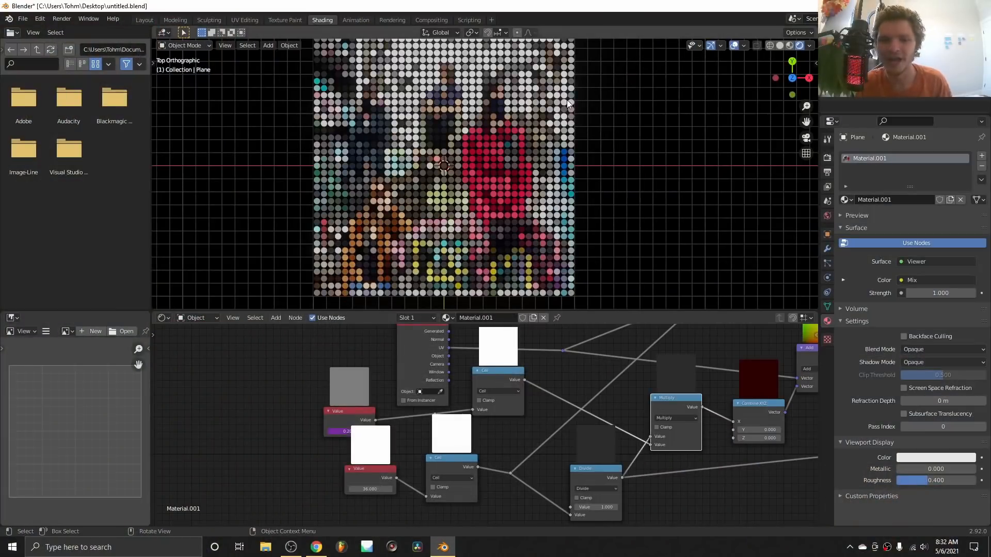
scroll(567, 101, down, 1)
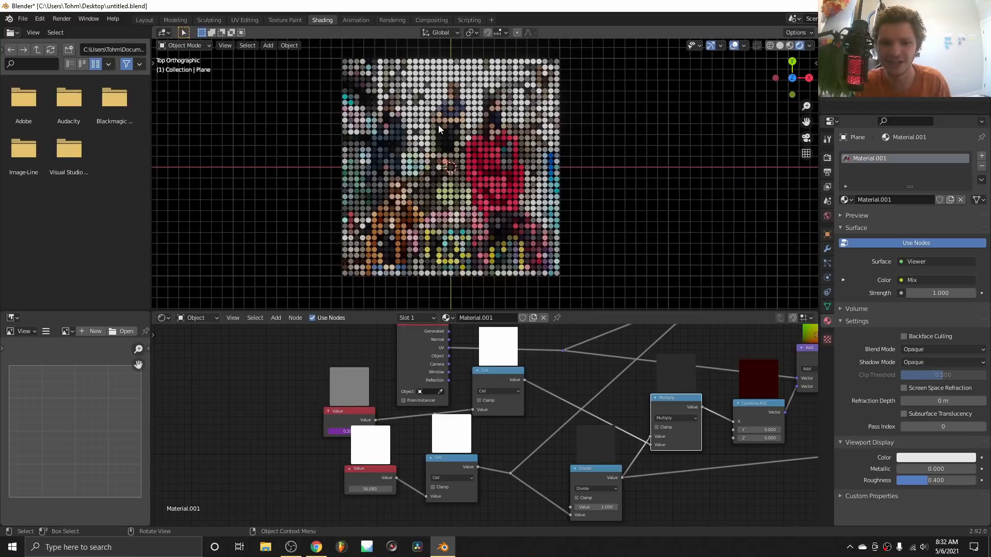
scroll(440, 150, up, 1)
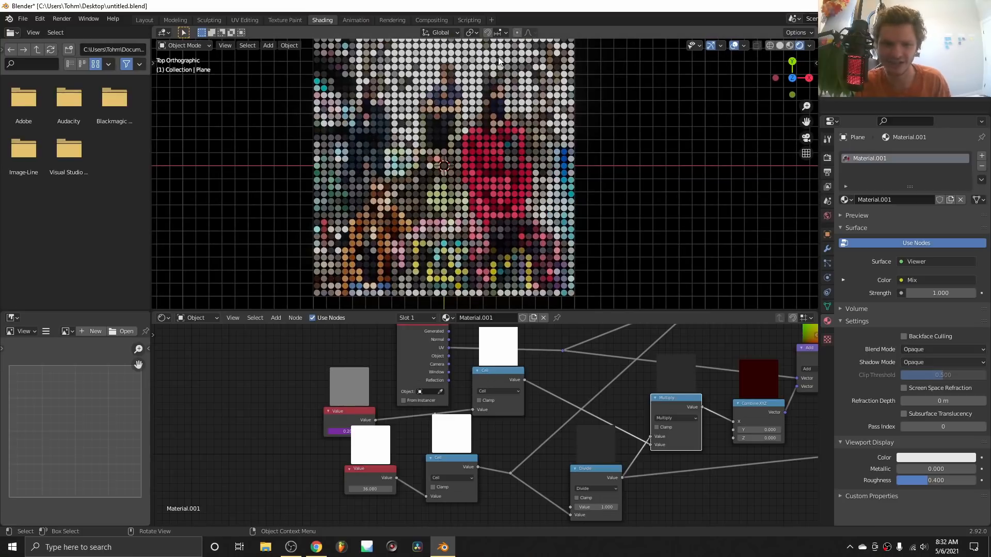
key(space)
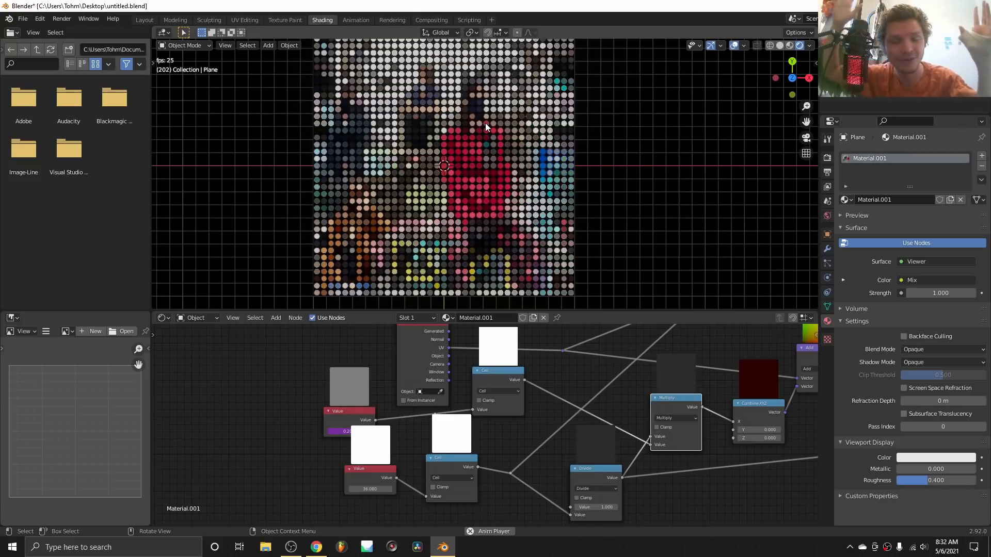
key(space)
Replace the photo in the material's image texture node with cgmattersign.png from the Desktop folder.
middle_drag(687, 419, 374, 414)
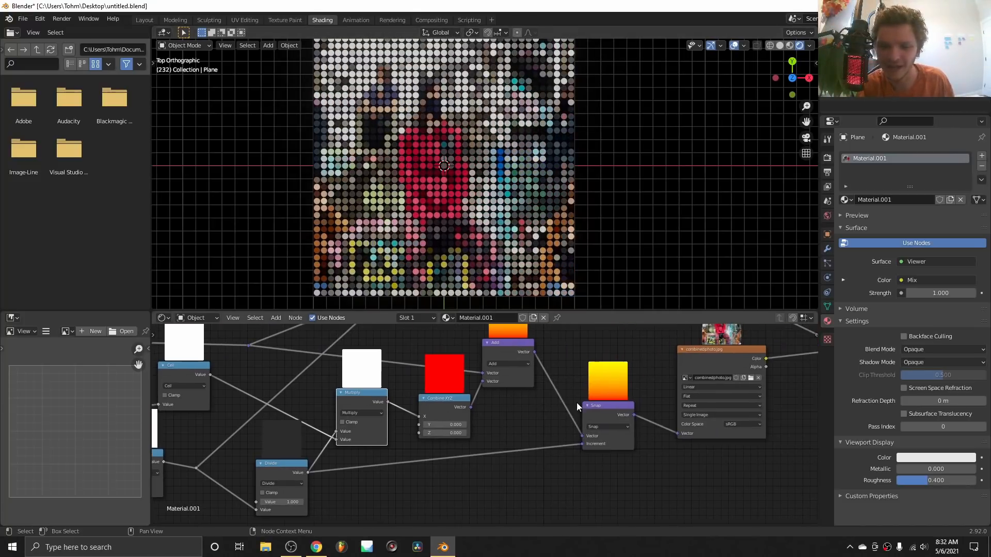
middle_drag(726, 391, 580, 407)
scroll(582, 407, up, 4)
click(651, 388)
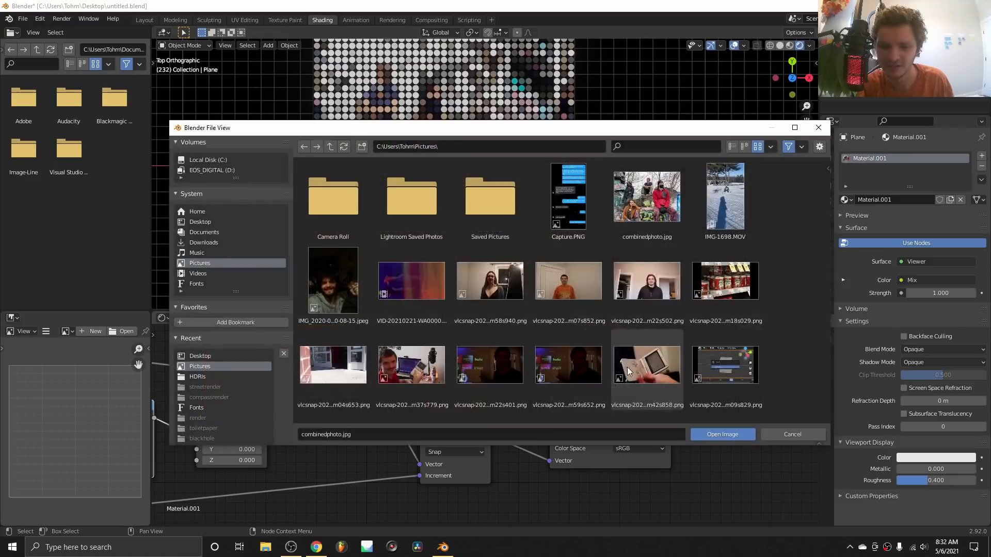
scroll(643, 379, down, 3)
click(200, 222)
scroll(550, 298, down, 2)
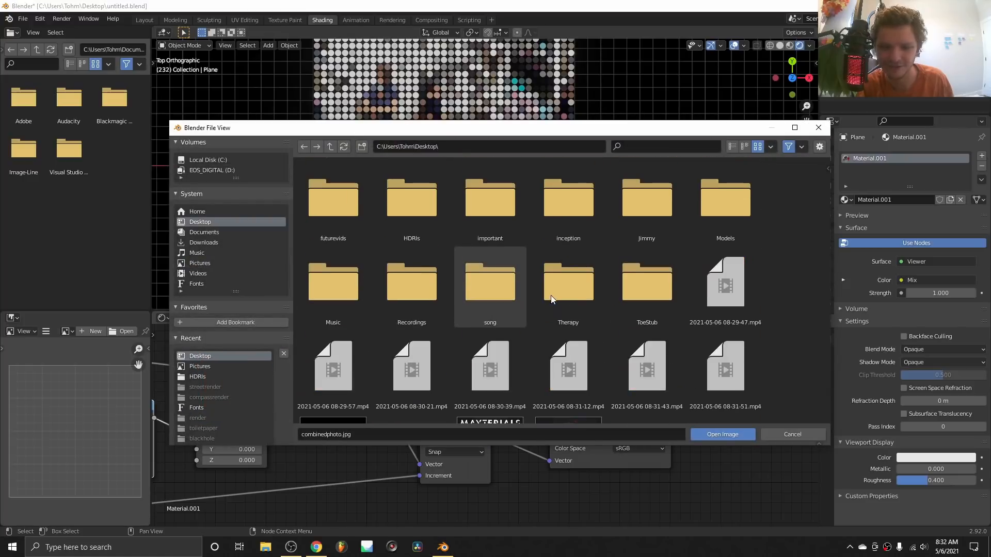
scroll(489, 388, down, 2)
click(491, 377)
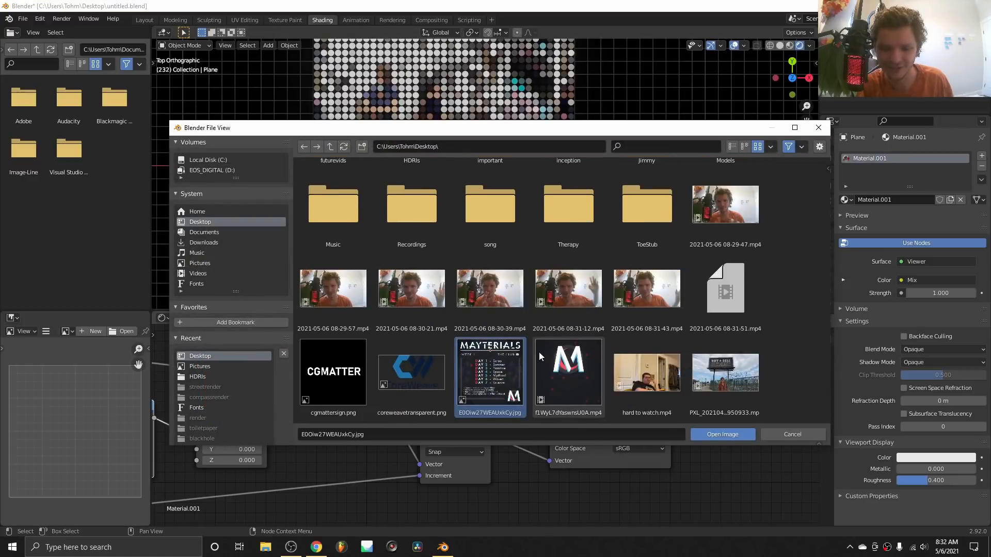
double_click(333, 372)
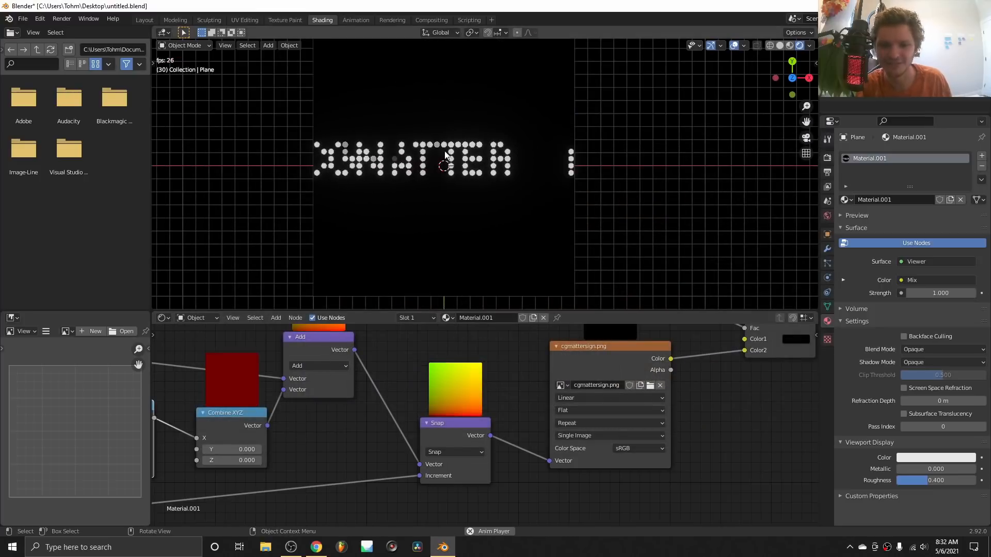
Stop the playback, return to the first frame and examine the dot-matrix sign up close.
key(space)
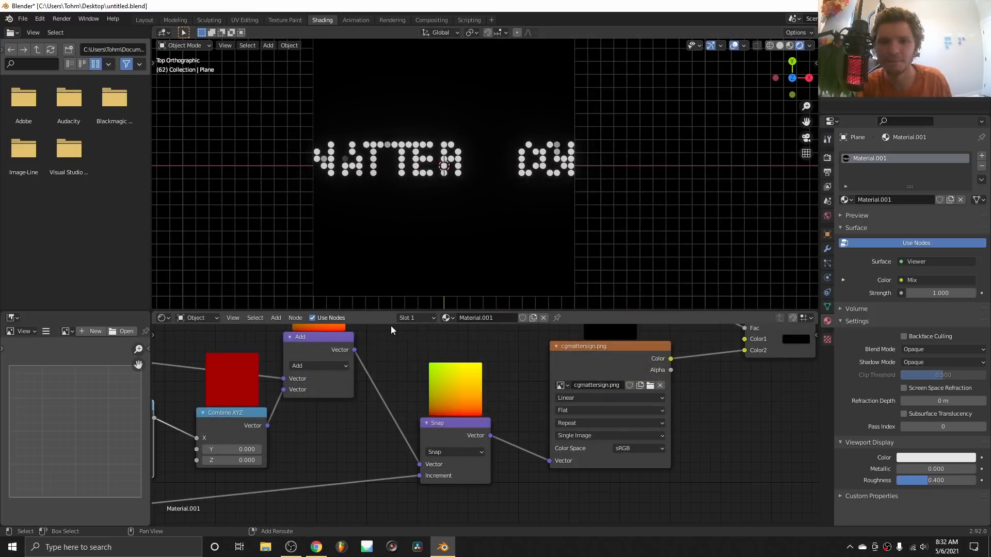
key(shift+Left)
middle_drag(391, 330, 552, 351)
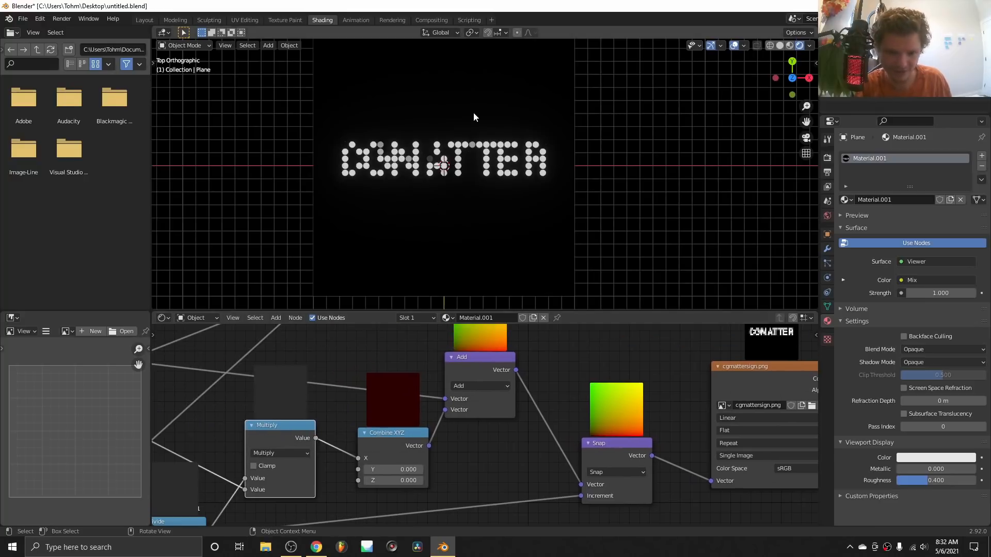
scroll(375, 146, up, 4)
Set the Value node that controls the dot grid's resolution to 54.380 and the Less Than node's threshold to 0.420.
scroll(365, 460, down, 4)
middle_drag(227, 482, 576, 401)
scroll(485, 425, up, 2)
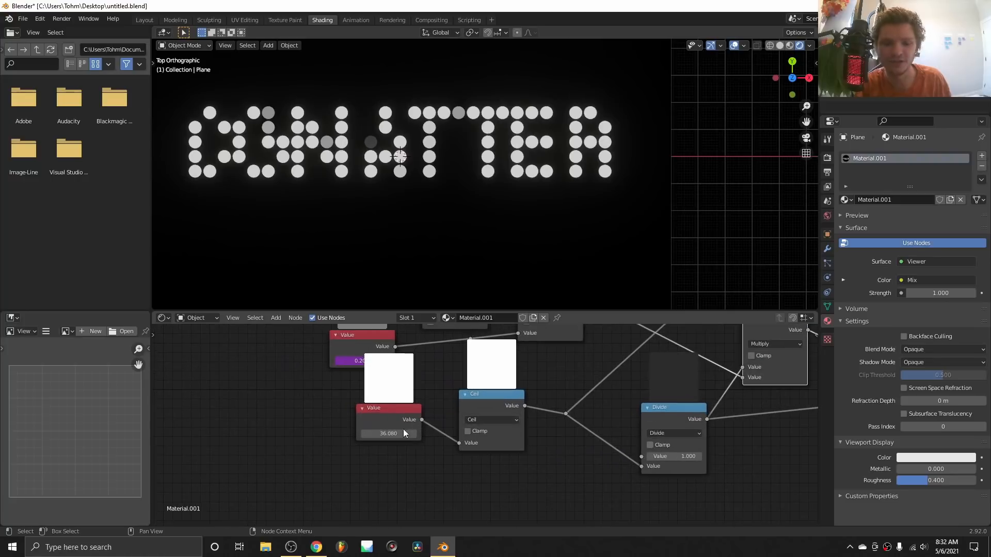
drag(424, 431, 474, 431)
key(space)
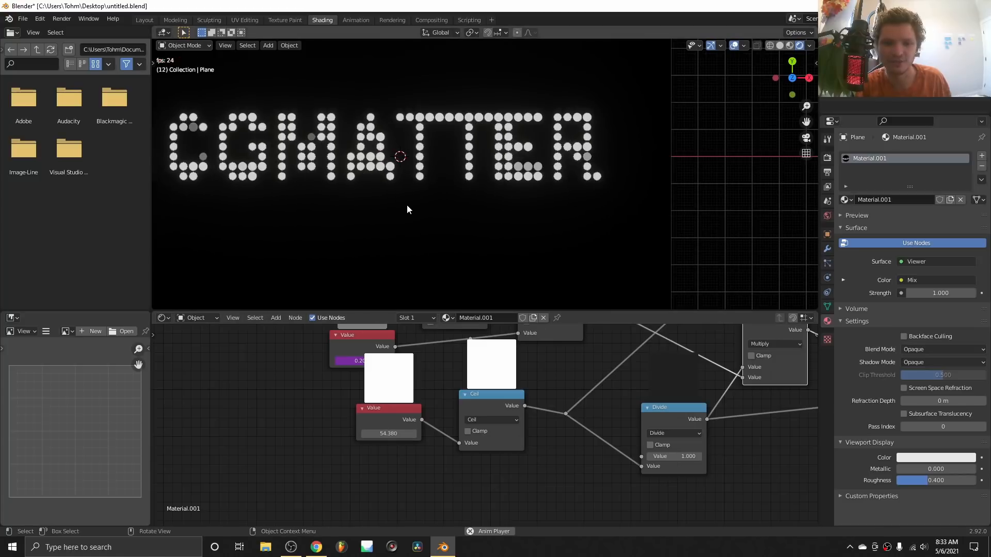
middle_drag(680, 376, 277, 430)
drag(520, 415, 518, 414)
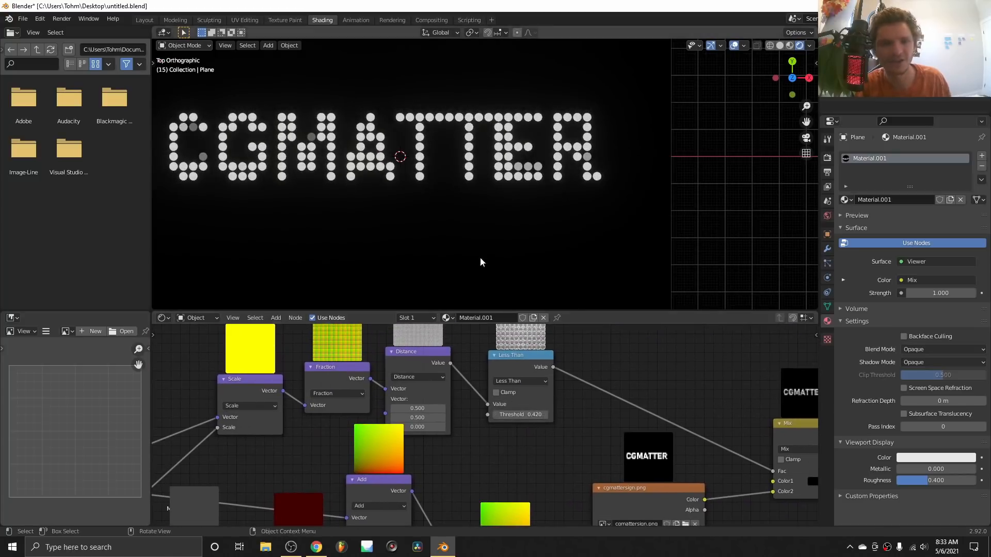
Start a new default scene without saving the current file and switch the window to full screen.
scroll(462, 201, down, 3)
scroll(428, 422, down, 3)
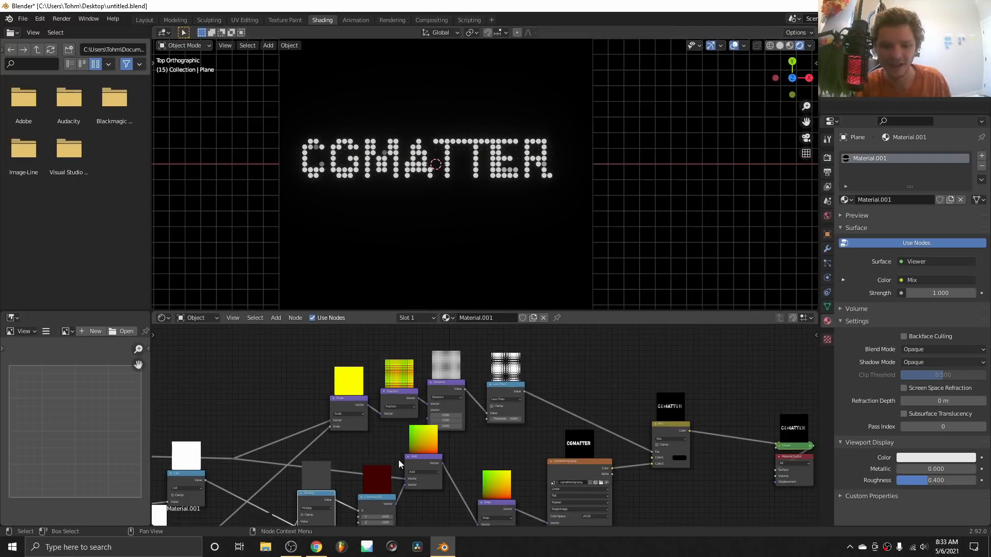
middle_drag(399, 464, 518, 486)
key(ctrl+n)
click(424, 222)
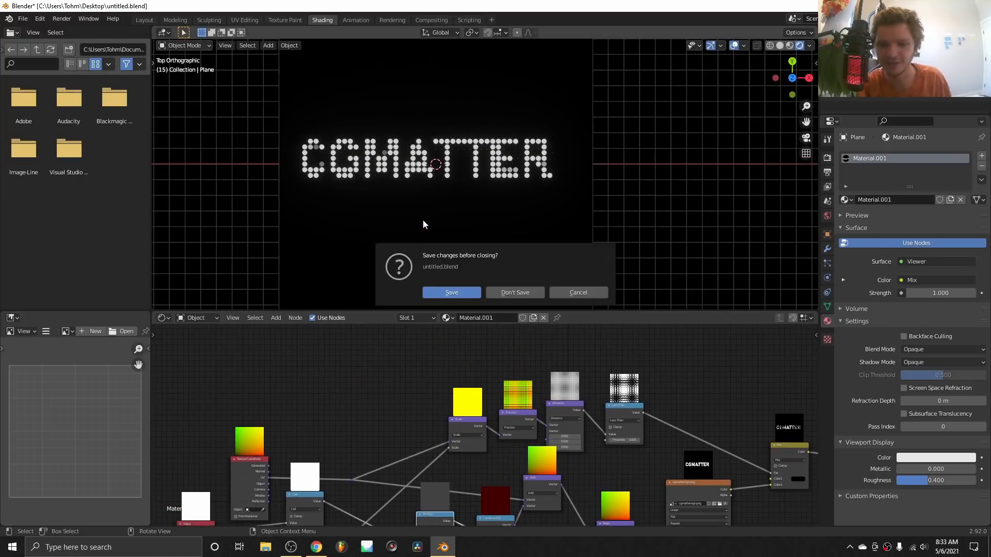
click(531, 293)
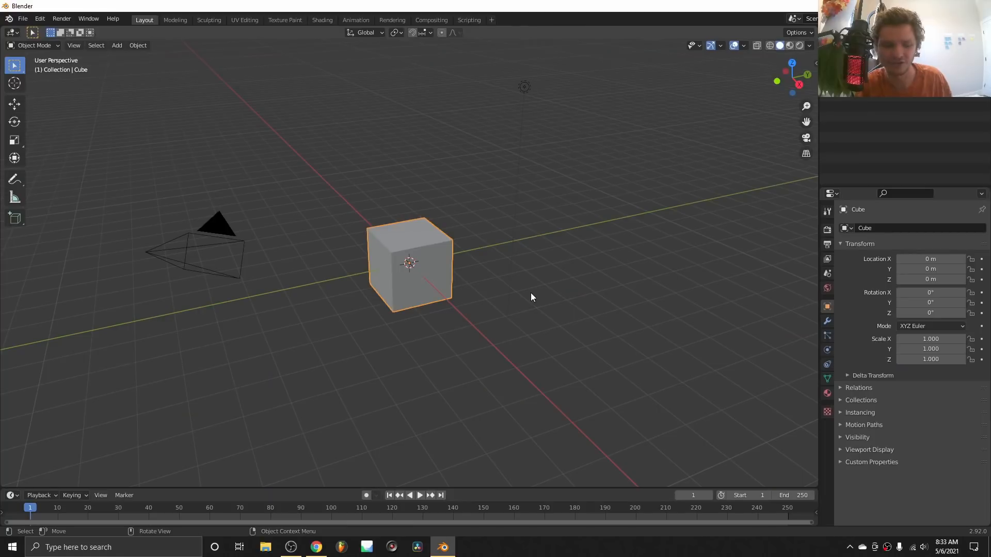
key(q)
click(529, 296)
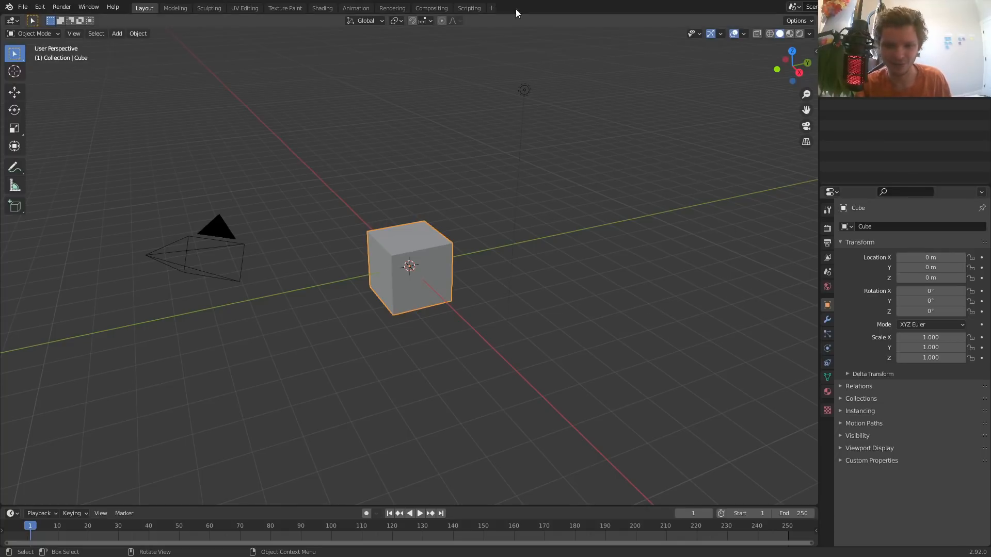
Delete the default cube and add a mesh plane in its place.
key(x)
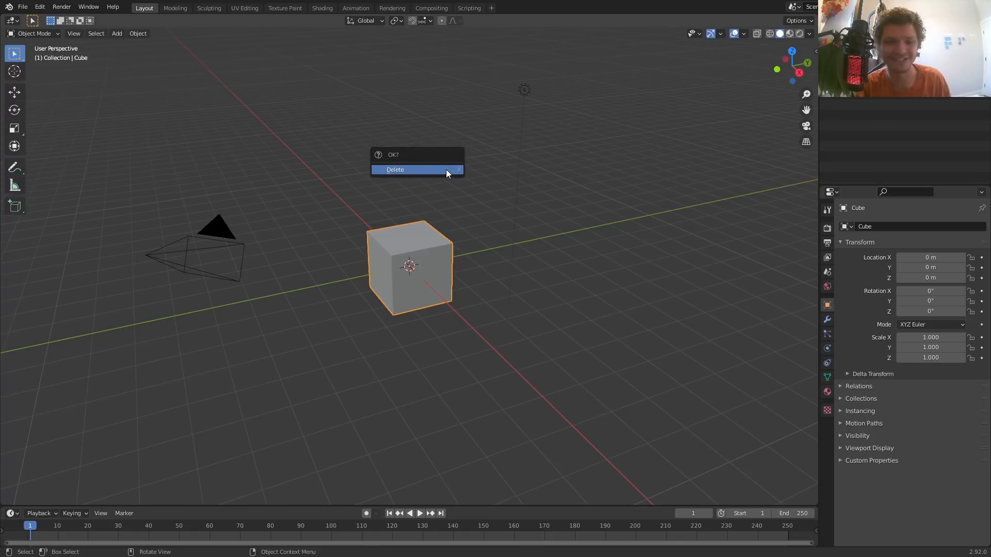
click(446, 169)
key(shift+a)
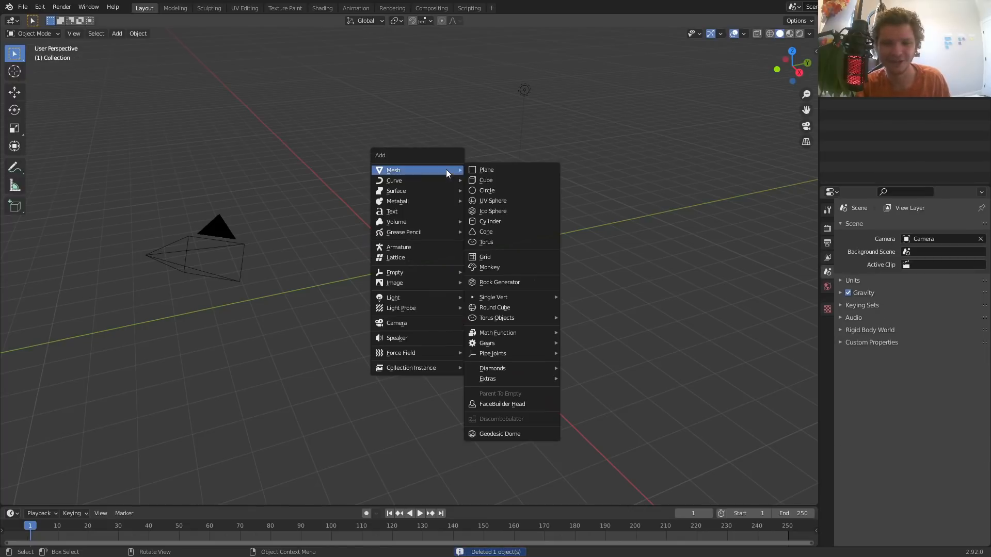
click(481, 169)
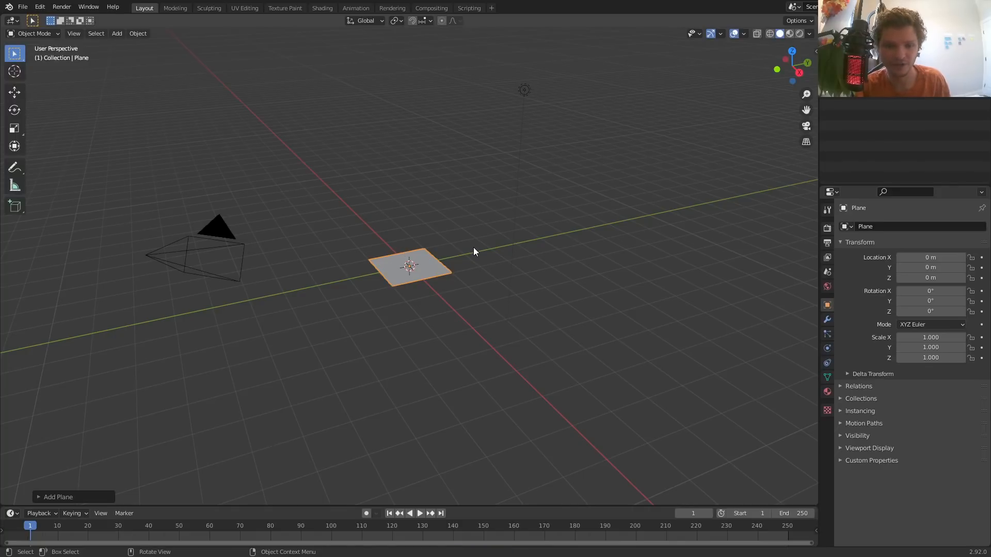
Create a new material for the plane in the Shading workspace and show it from the top in rendered shading.
click(320, 7)
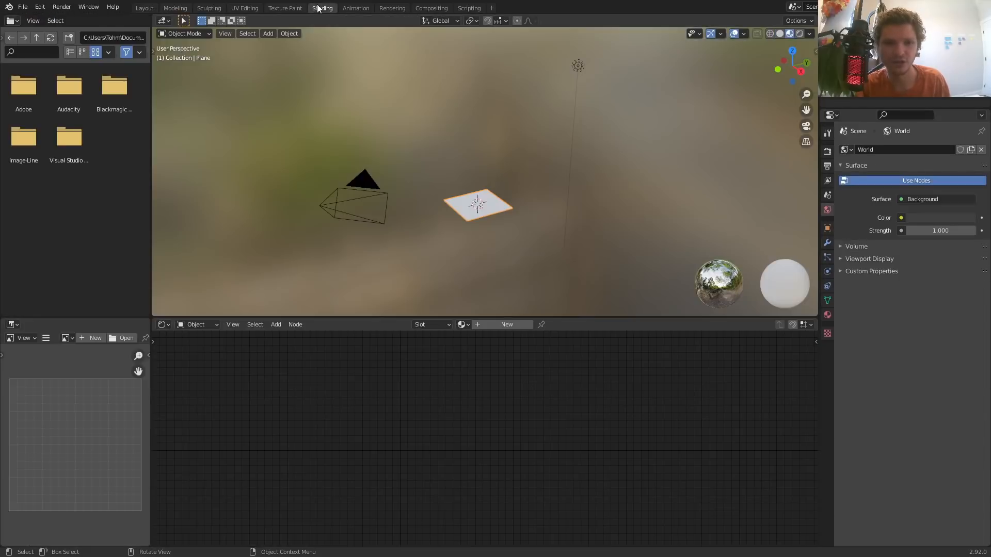
click(523, 324)
click(790, 50)
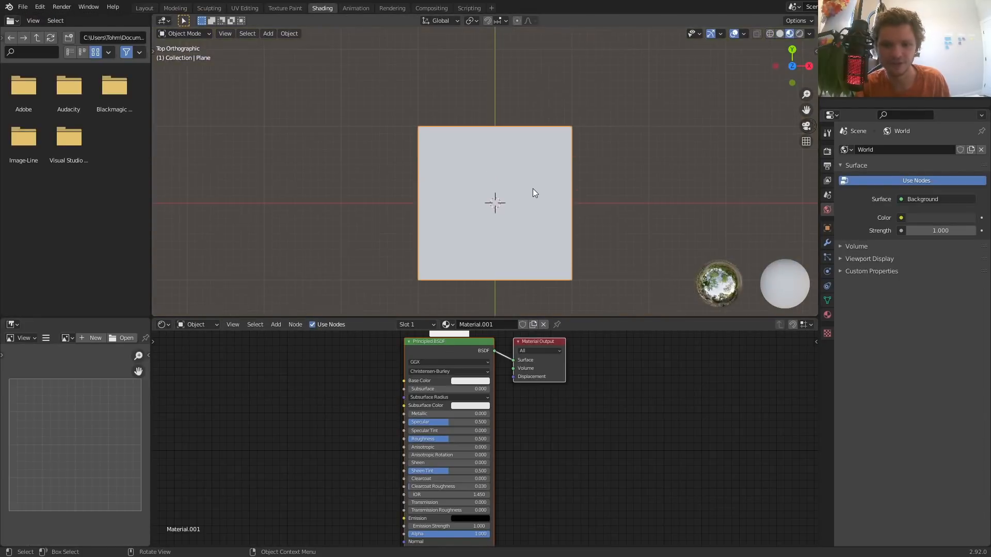
click(800, 33)
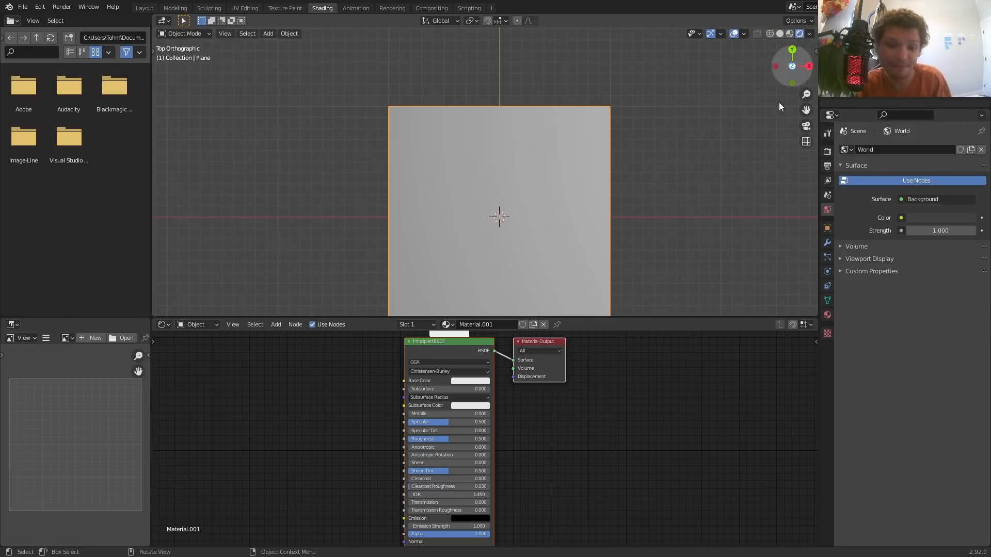
Delete the Principled BSDF node and add an Image Texture node beside the Material Output.
middle_drag(374, 388, 444, 439)
click(518, 393)
key(x)
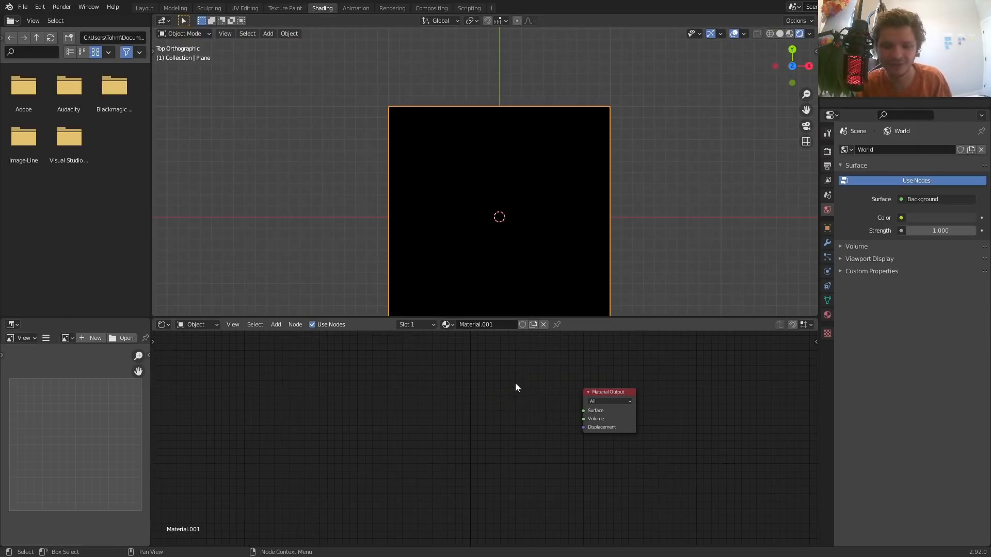
key(shift+a)
click(494, 381)
text(image)
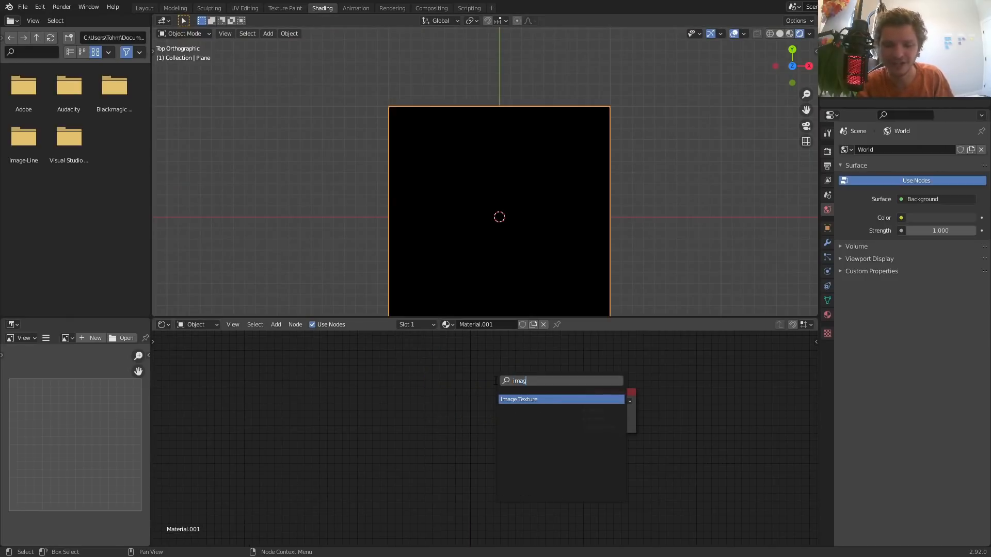
key(Return)
click(439, 387)
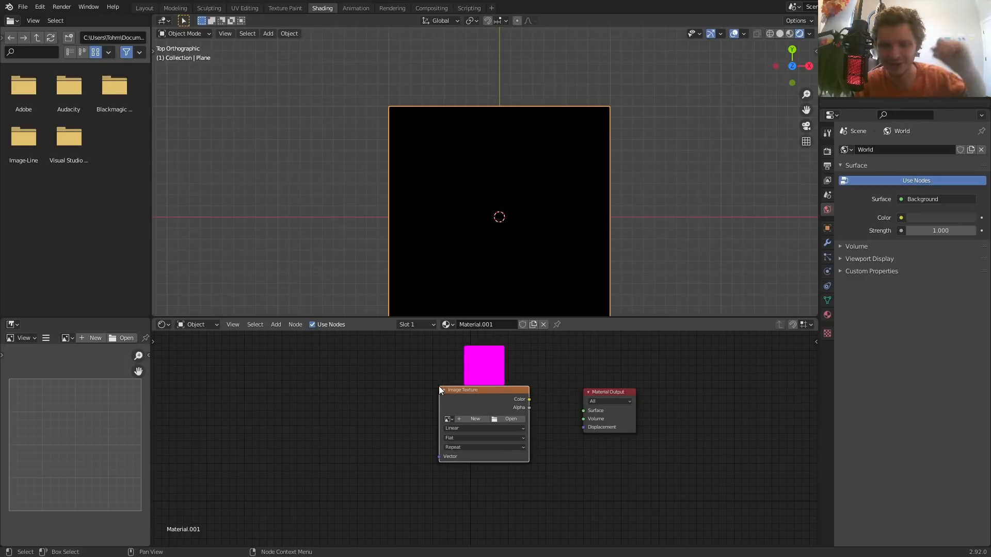
Load combinedphoto.jpg from the Pictures folder into the Image Texture node and preview its color on the plane.
click(510, 419)
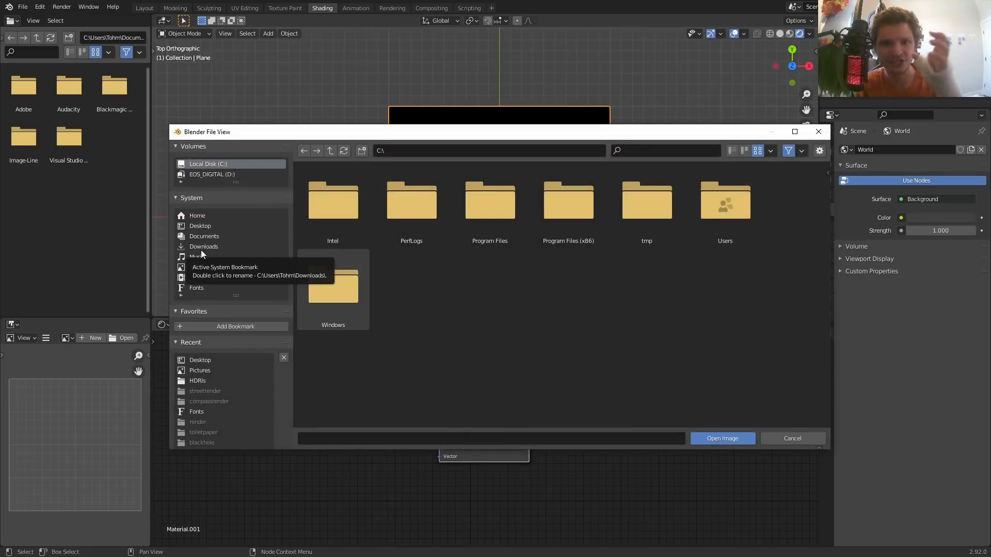
click(221, 268)
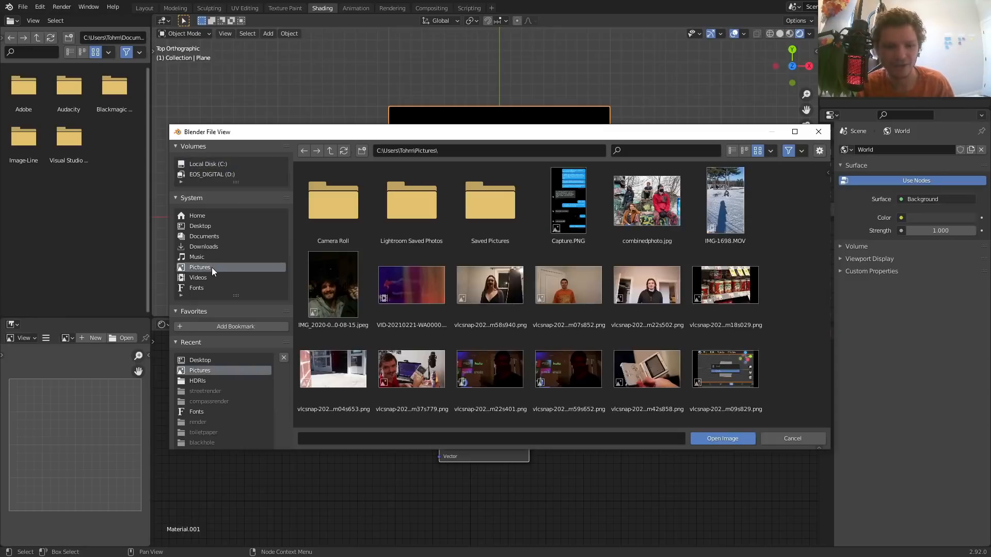
double_click(624, 202)
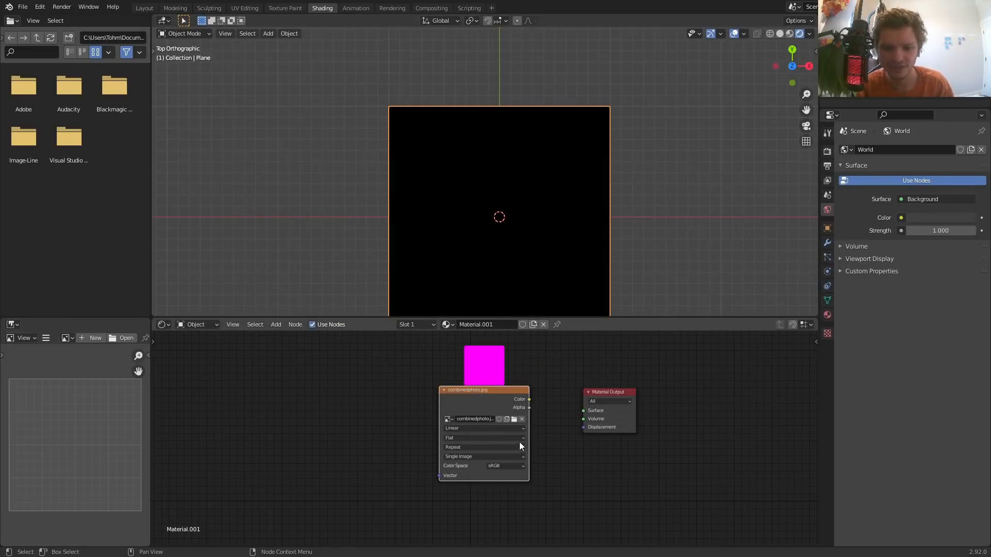
ctrl+shift+click(496, 400)
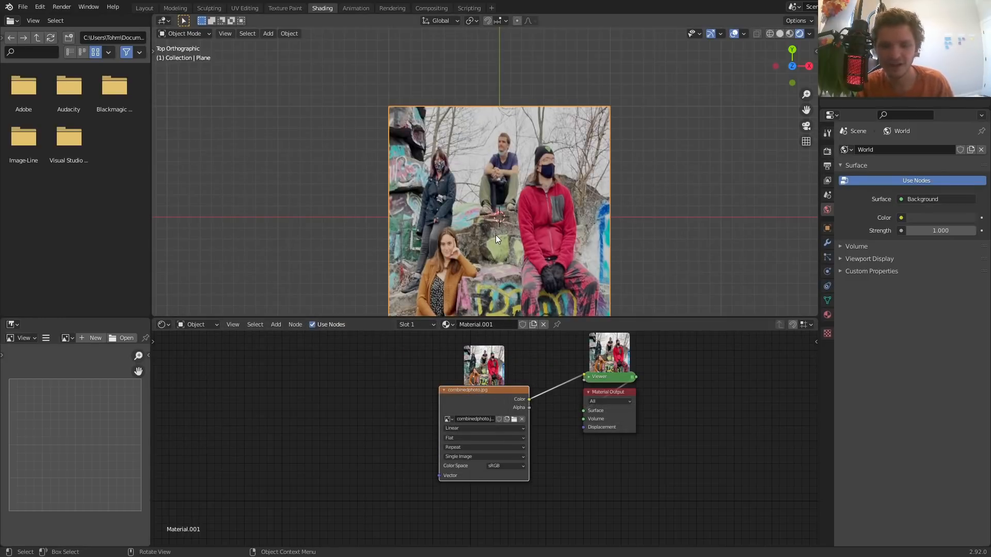
Examine the photo on the plane both up close and as a whole.
shift+middle_drag(508, 227, 481, 252)
scroll(486, 164, up, 12)
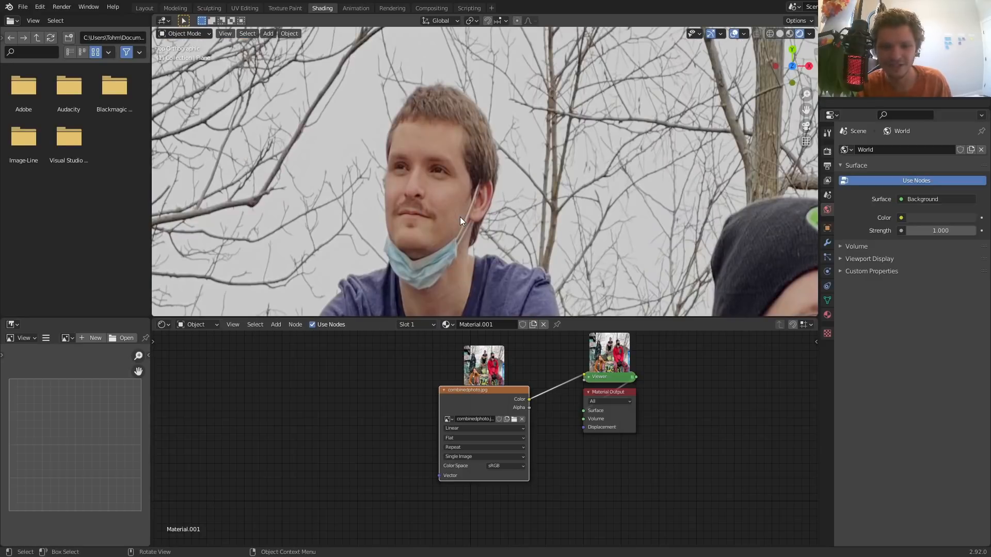
scroll(460, 217, down, 10)
shift+middle_drag(498, 262, 521, 162)
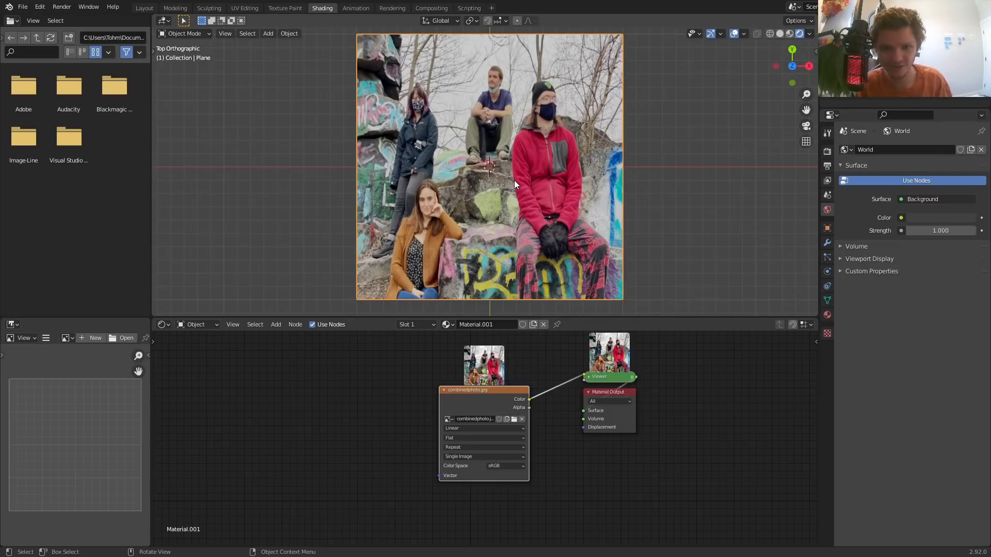
scroll(569, 168, up, 8)
scroll(549, 166, down, 7)
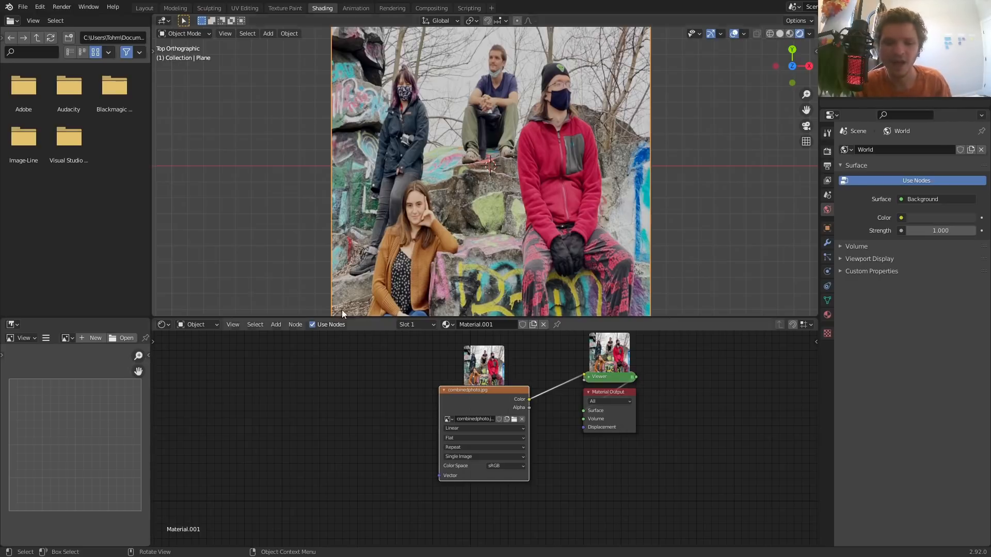
scroll(498, 379, up, 3)
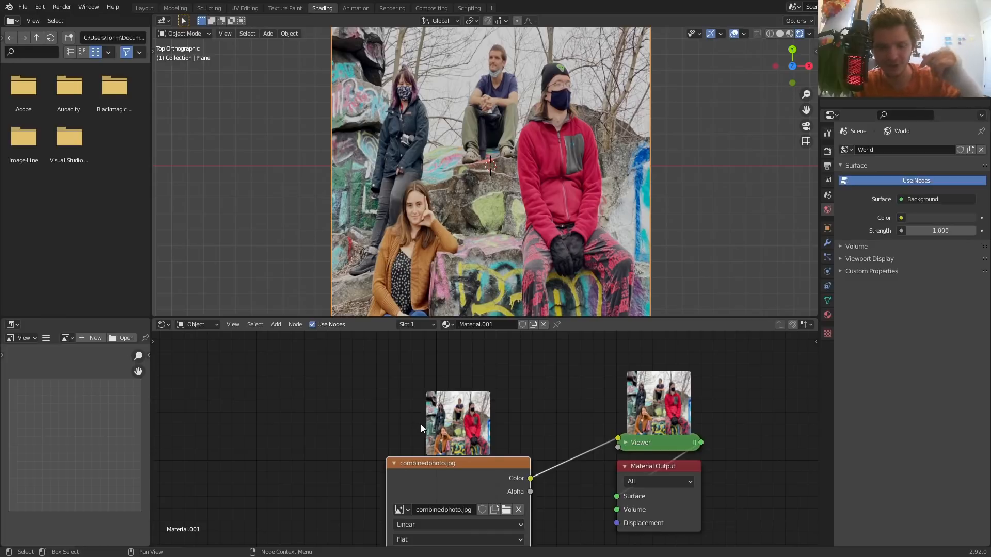
Feed the image texture's Vector from a Texture Coordinate node's UV output without a Mapping node, leaving room between the two nodes.
middle_drag(421, 506, 491, 435)
scroll(491, 435, down, 3)
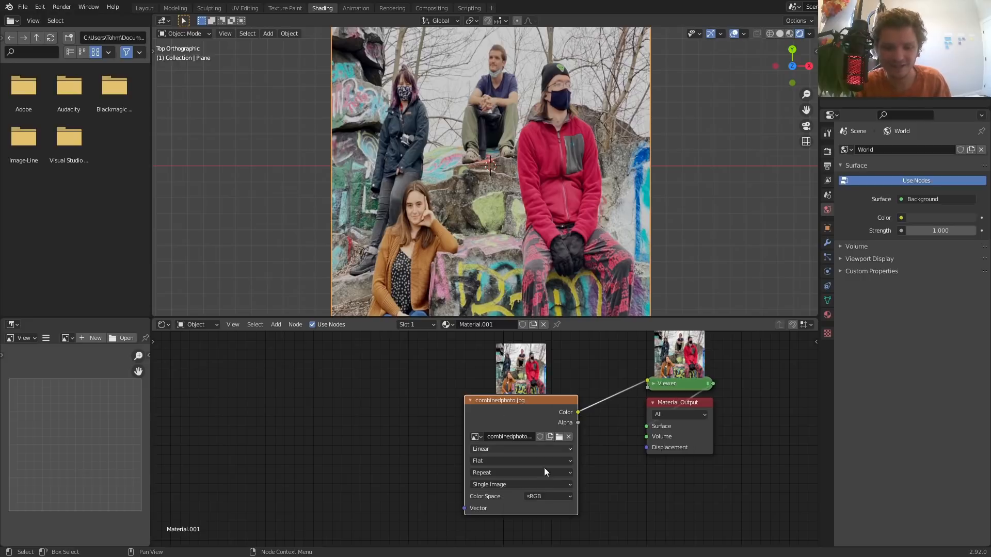
drag(464, 509, 413, 444)
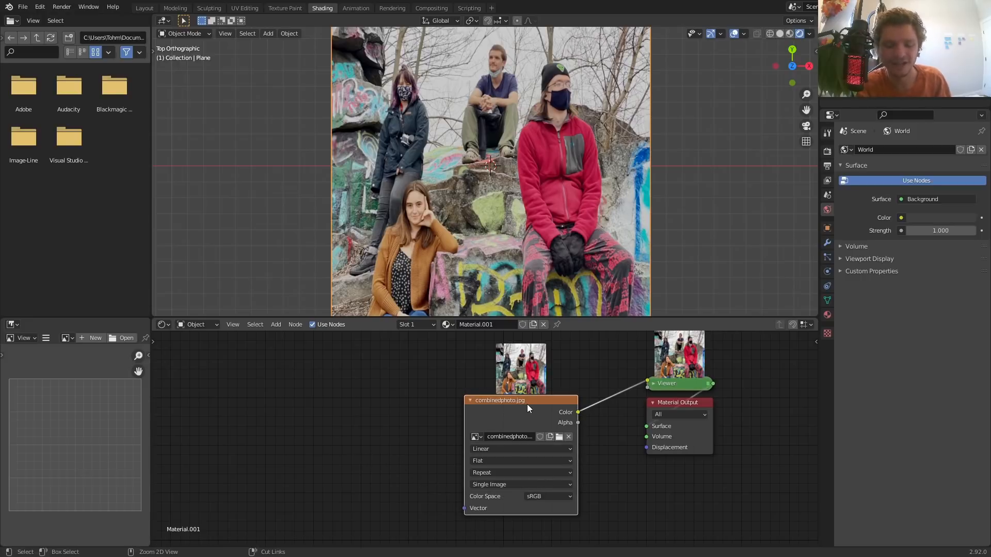
key(ctrl+t)
click(352, 398)
key(ctrl+x)
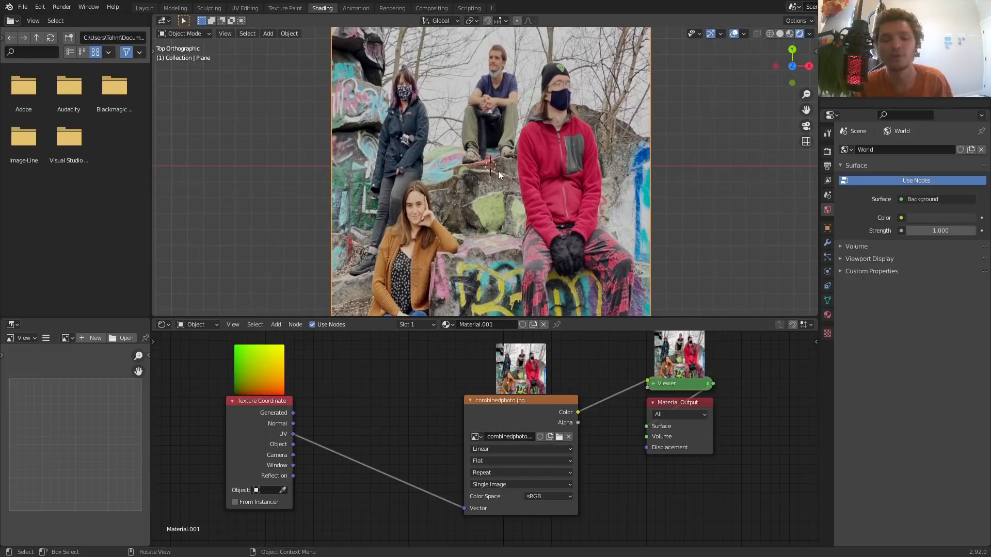
middle_drag(386, 405, 443, 380)
drag(388, 384, 242, 392)
Insert a Vector Math node set to Snap between the Texture Coordinate and Image Texture nodes.
key(shift+a)
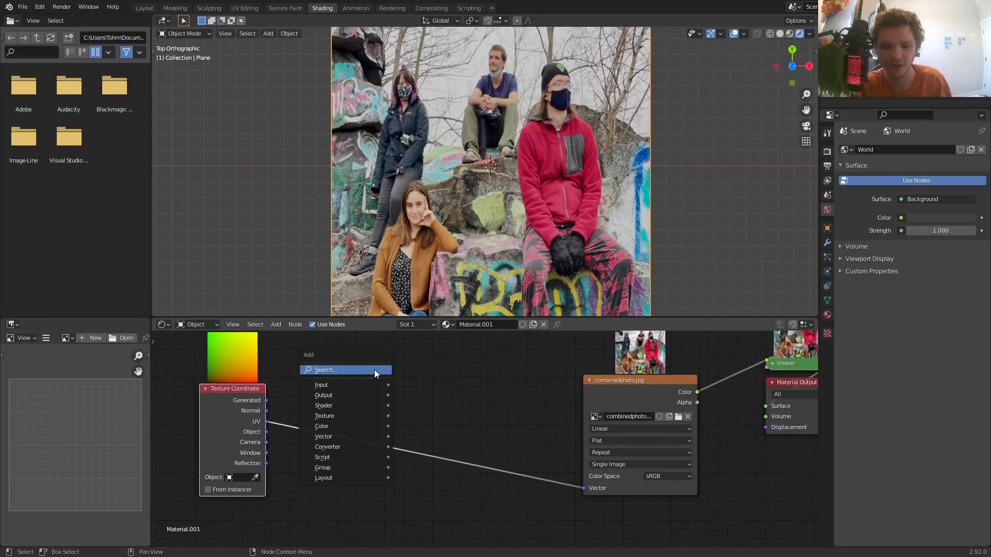
click(374, 369)
text(vect)
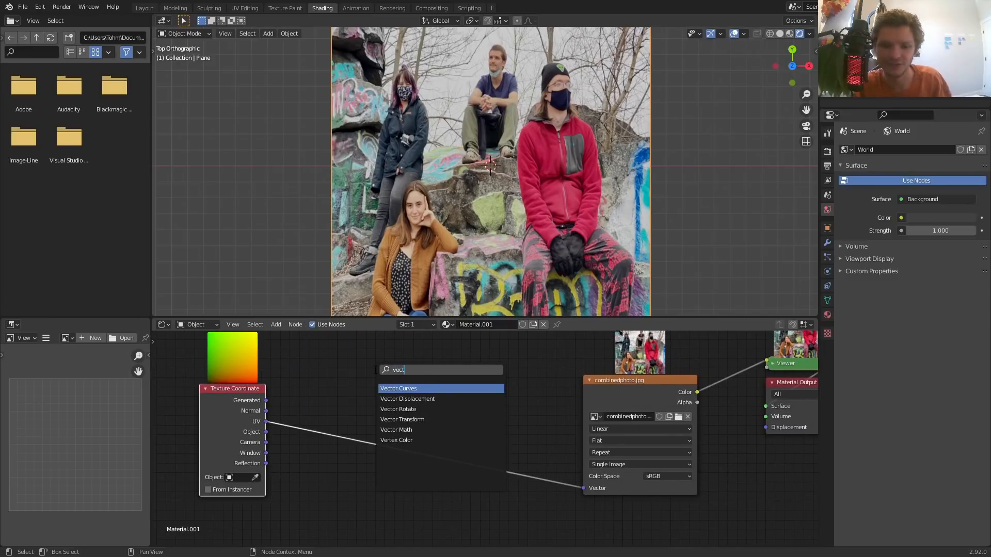
click(404, 429)
click(354, 407)
click(357, 383)
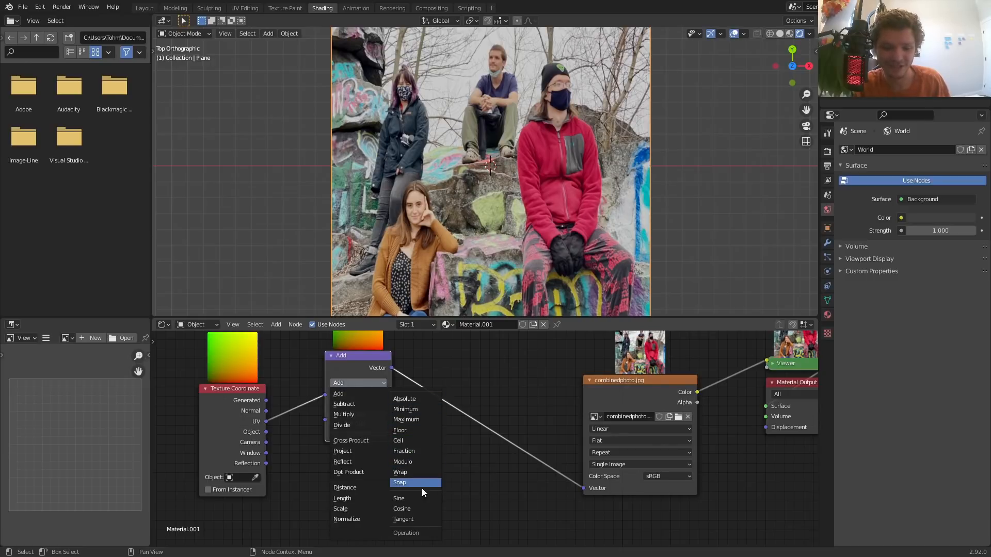
click(408, 482)
drag(340, 362, 365, 399)
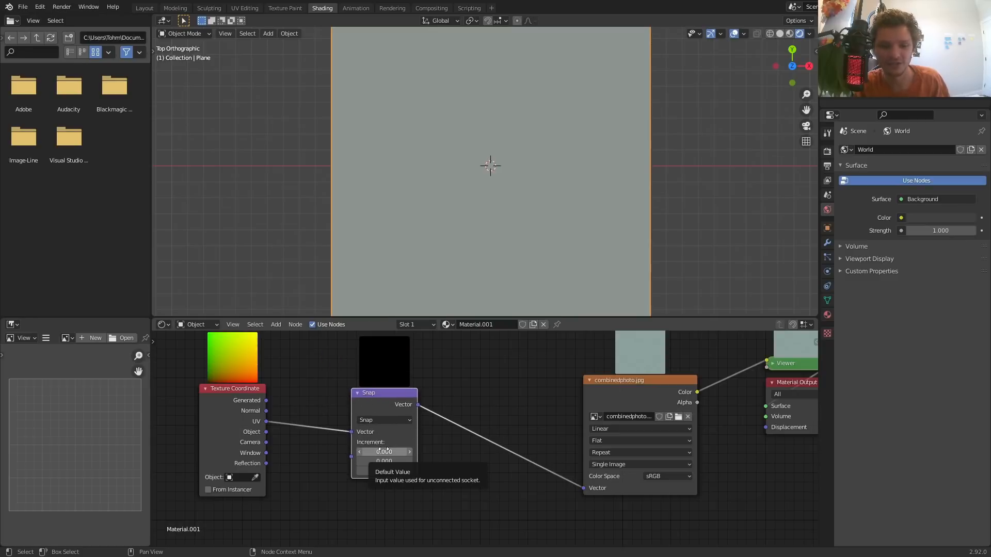
Set all three Snap increments to 0.010, check the pixelated photo, and shift the Snap node closer to the image texture.
mouse_move(384, 452)
mouse_down()
mouse_move(397, 471)
mouse_move(379, 471)
mouse_up()
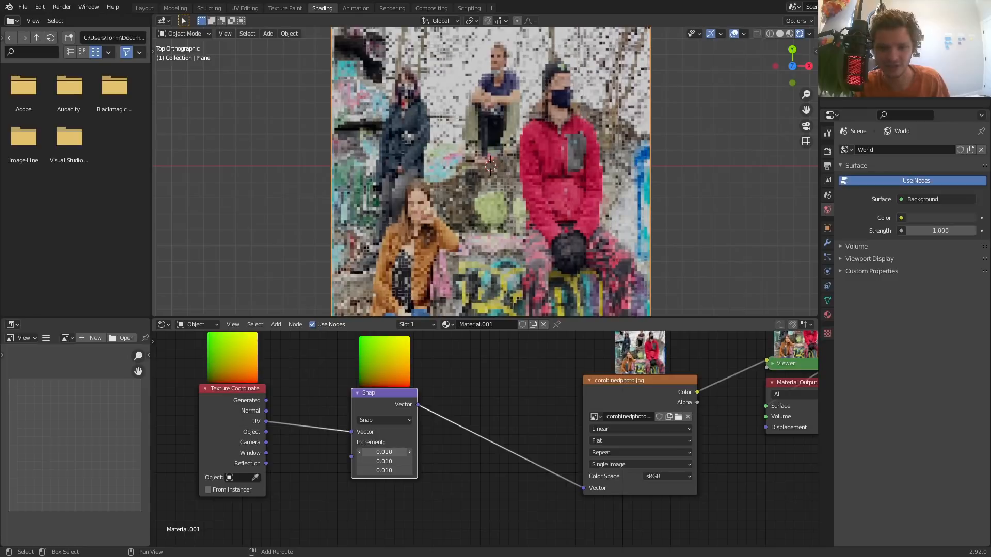
scroll(491, 179, up, 5)
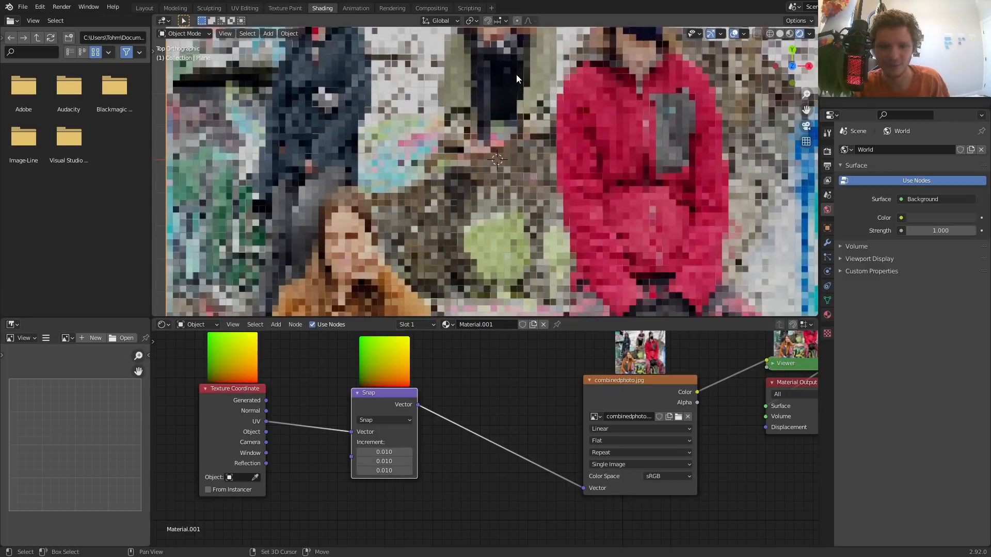
scroll(487, 194, up, 2)
scroll(451, 144, down, 10)
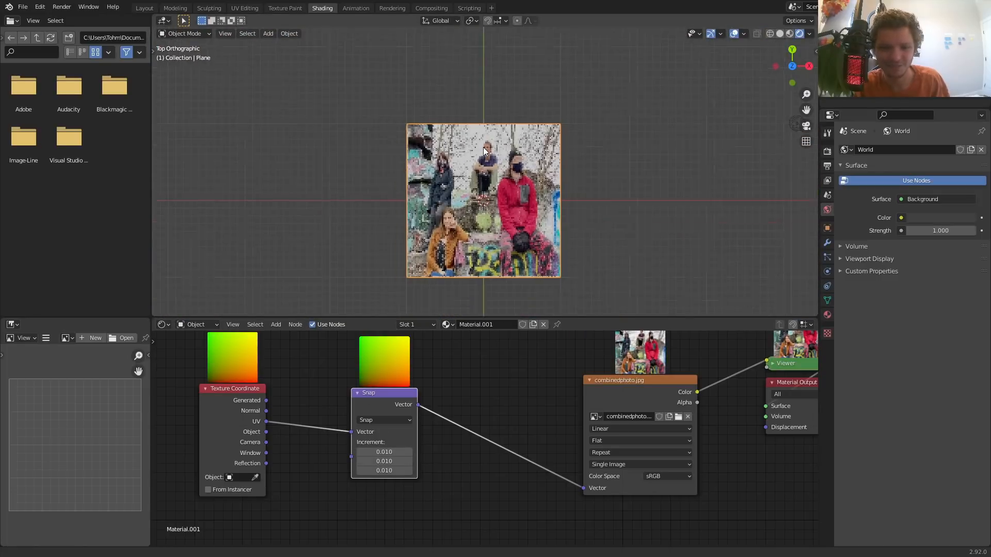
drag(383, 399, 428, 395)
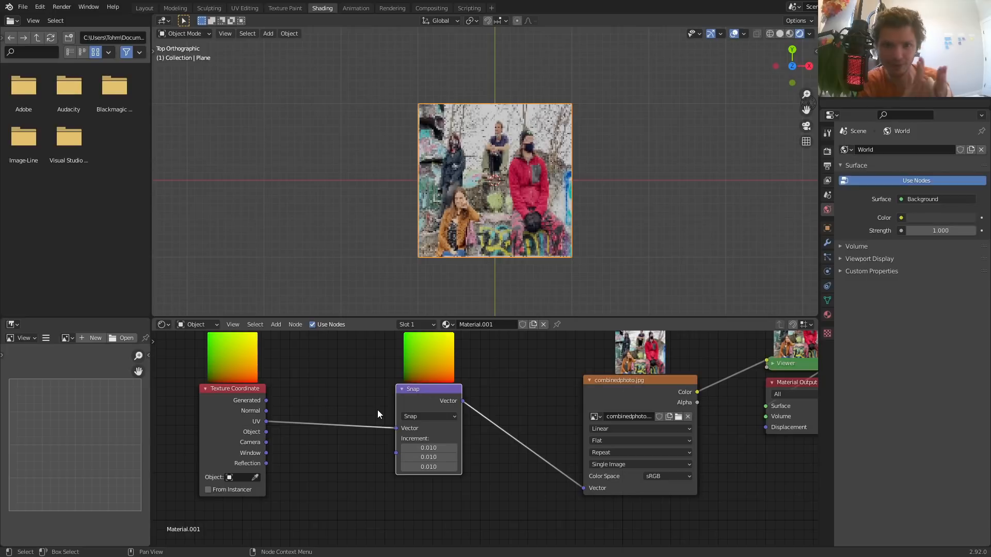
Add a Value node below the UV link and connect it to the Snap node's Increment.
scroll(405, 454, up, 2)
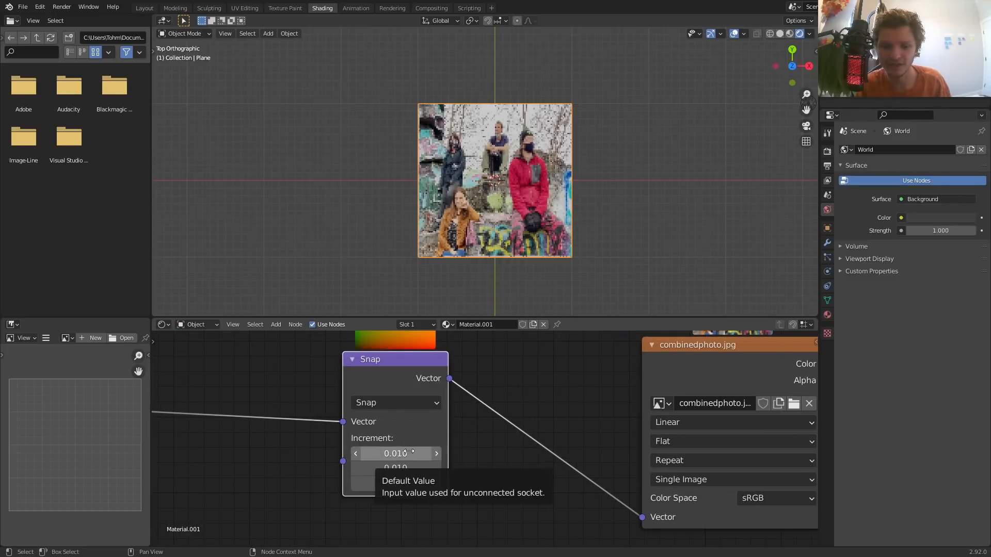
click(395, 453)
click(217, 454)
middle_drag(217, 454, 370, 410)
key(shift+a)
click(372, 392)
text(val)
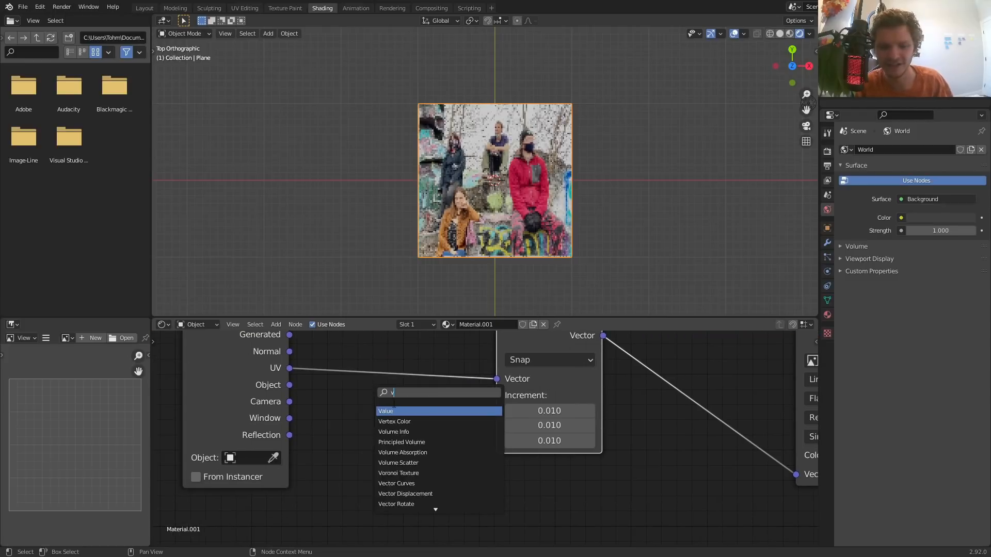
key(Return)
click(362, 456)
click(452, 455)
drag(451, 456, 496, 419)
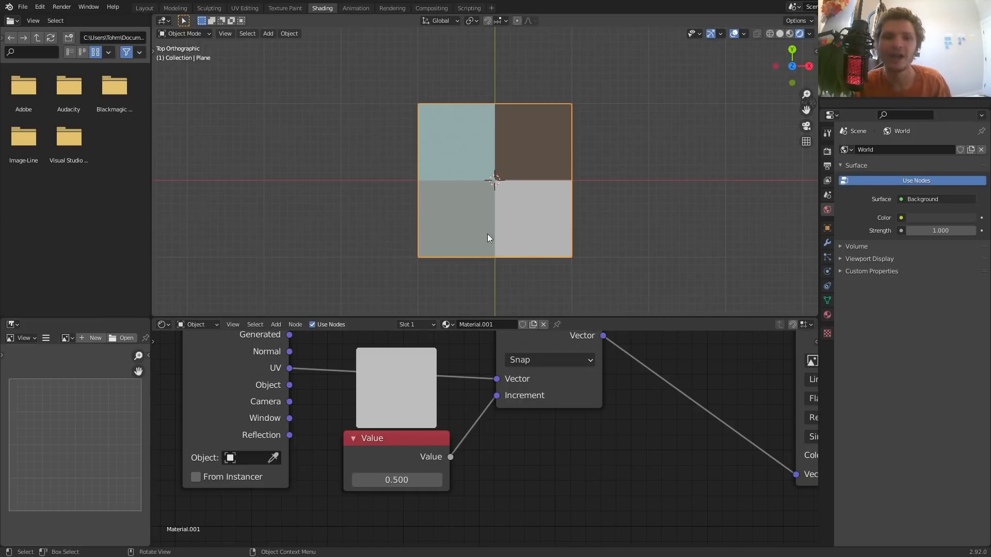
Try snap increments of 1/3 and 0.2 in the Value node to compare the resulting grids.
middle_drag(191, 386, 290, 545)
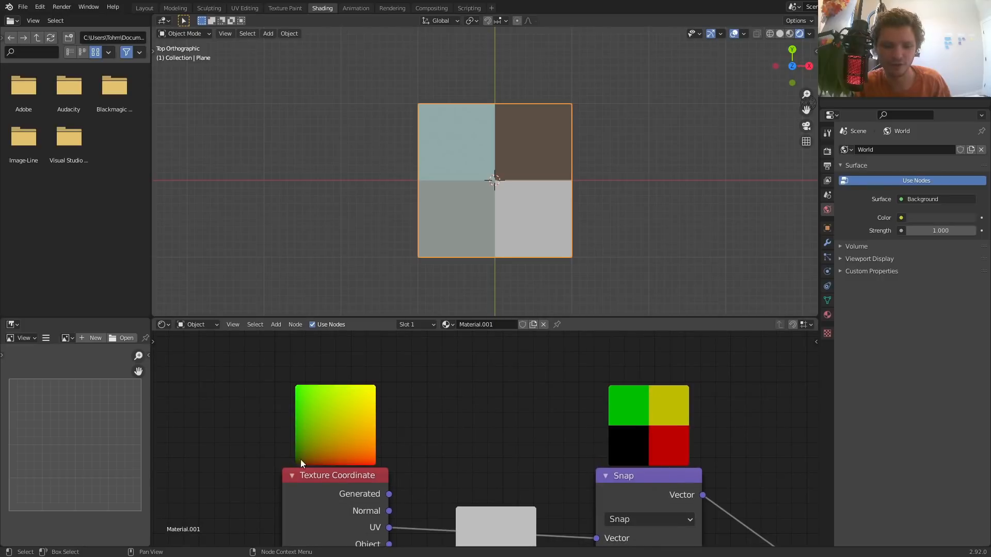
scroll(417, 260, up, 2)
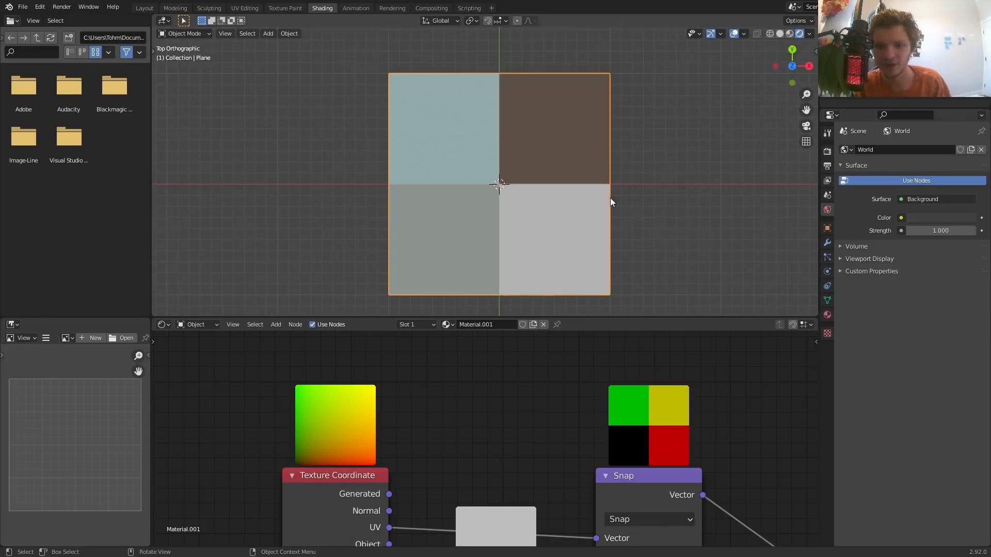
middle_drag(513, 441, 508, 289)
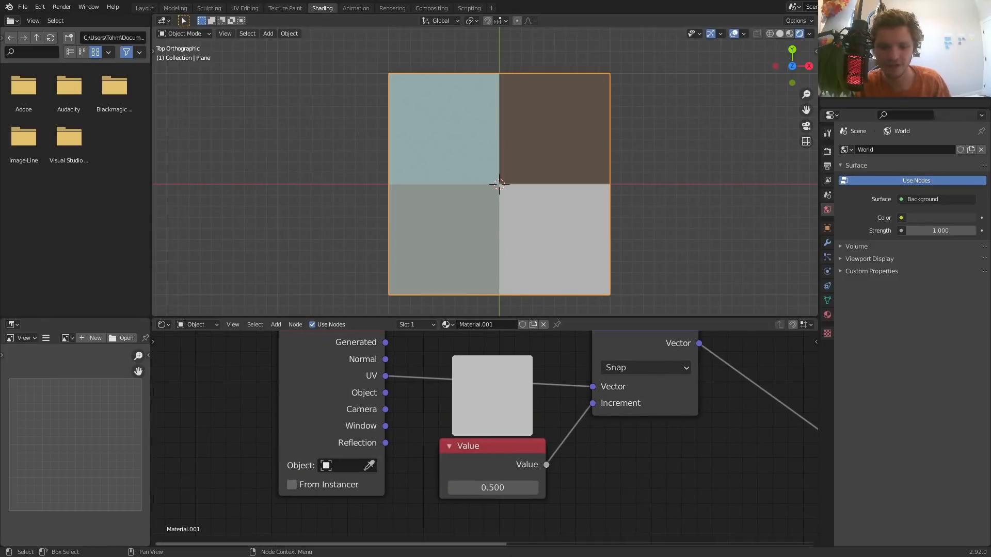
click(505, 483)
text(1/3)
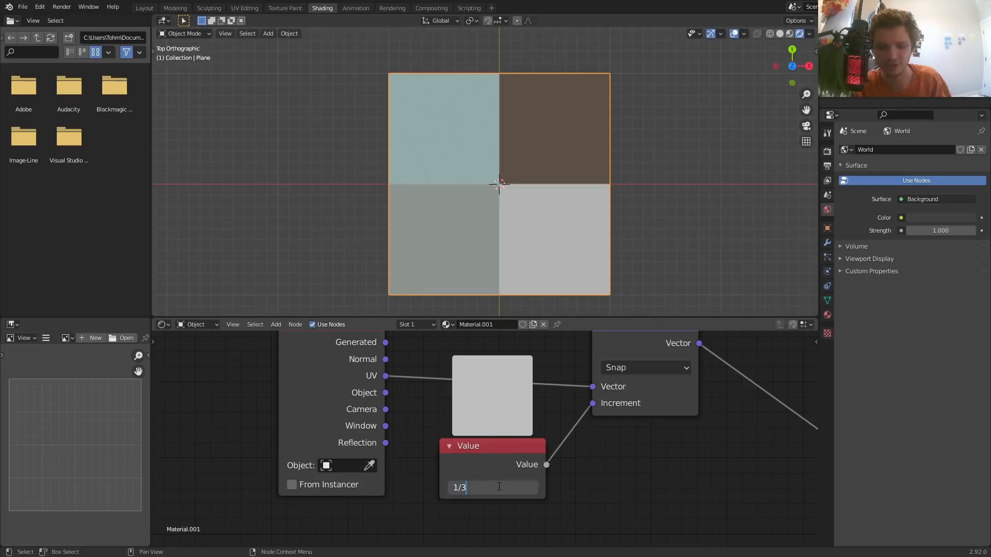
key(Return)
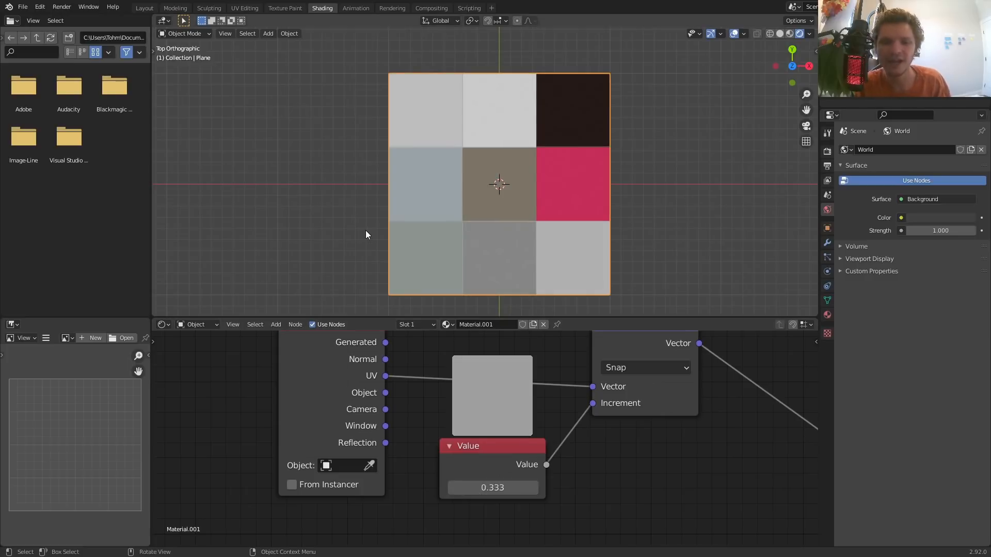
click(491, 487)
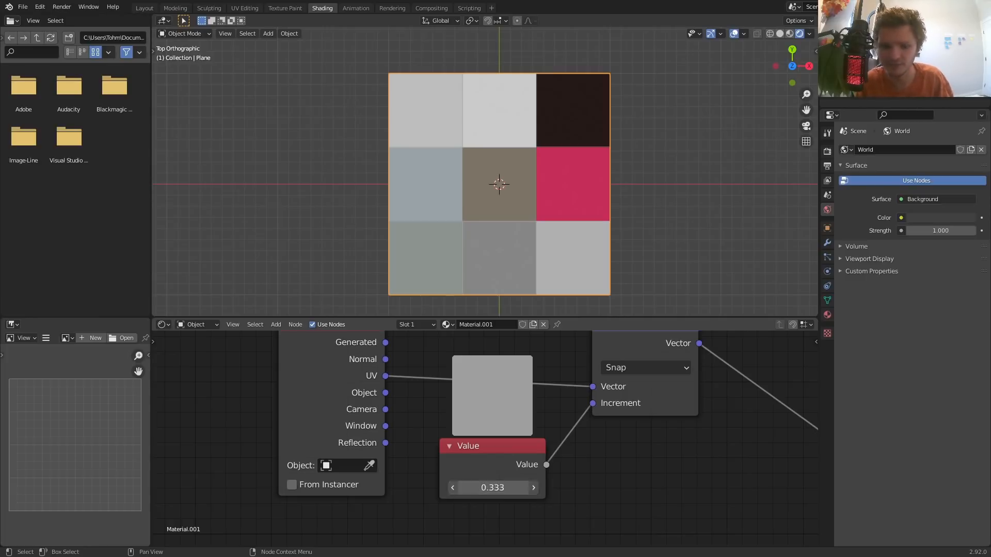
text(0.2)
key(Return)
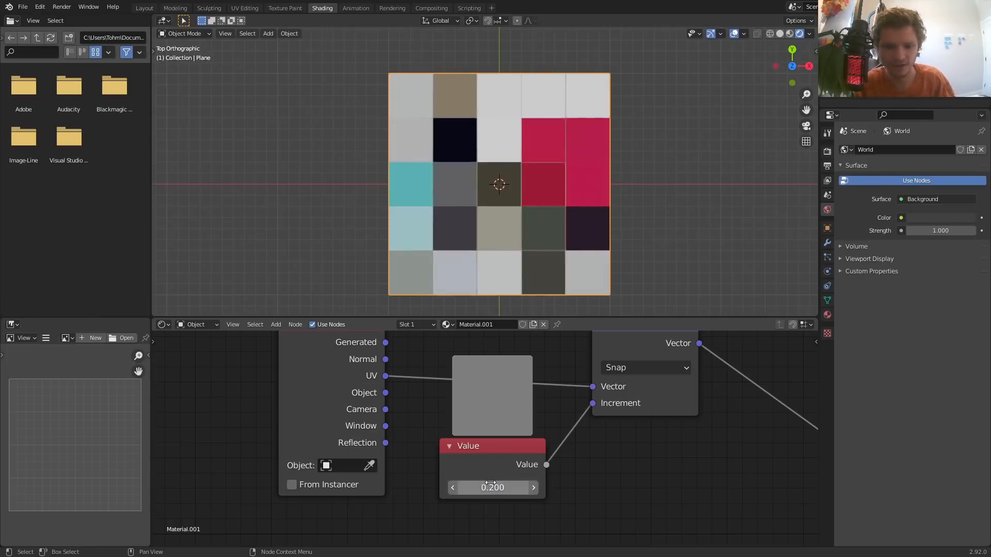
Try finer snap increments of 1/20 and 1/100 in the Value node, and undo the last change.
click(491, 483)
text(0.05)
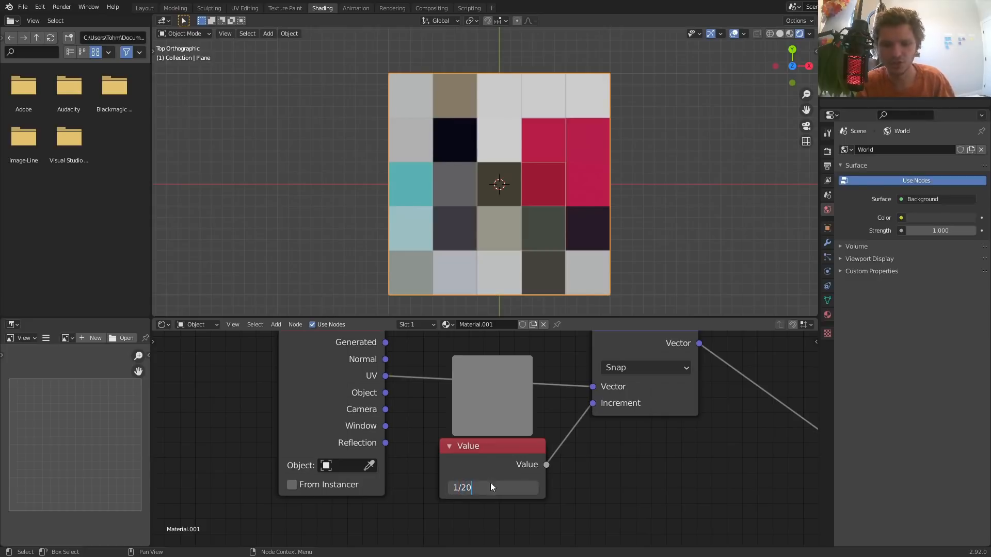
key(Return)
click(491, 483)
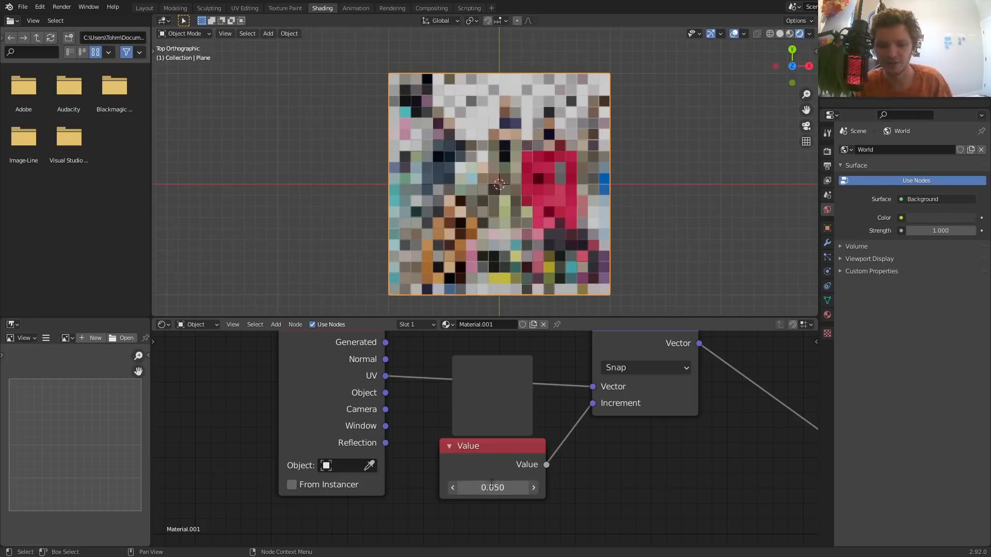
text(1/100)
key(Return)
key(ctrl+z)
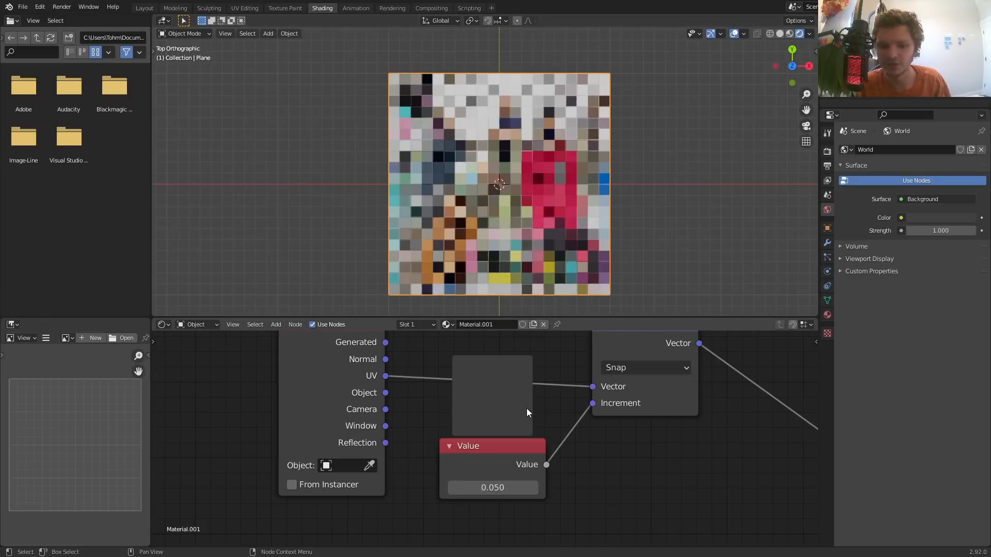
Replace the Value node with a Math node placed below the UV link.
click(508, 439)
key(x)
middle_drag(410, 421, 356, 382)
key(shift+a)
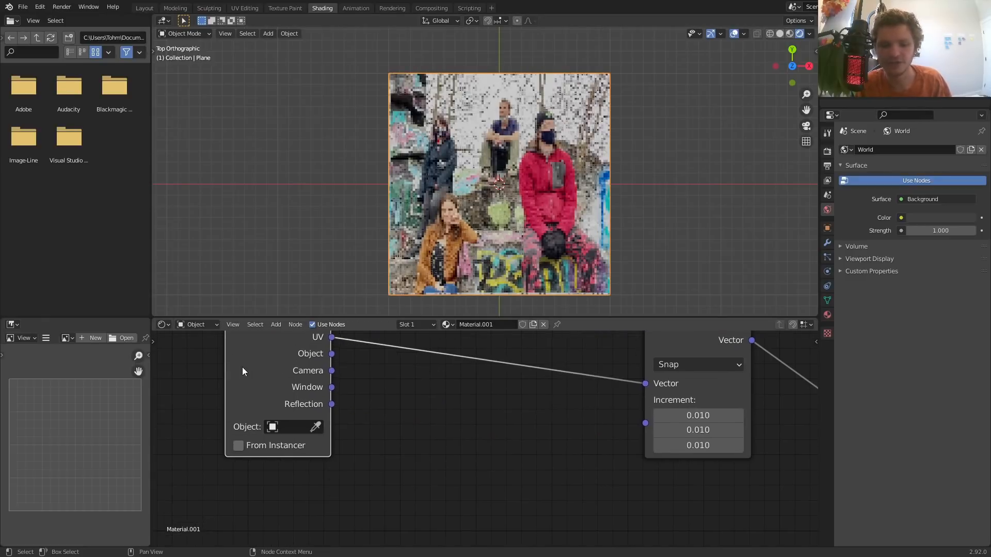
click(432, 358)
text(math)
key(Return)
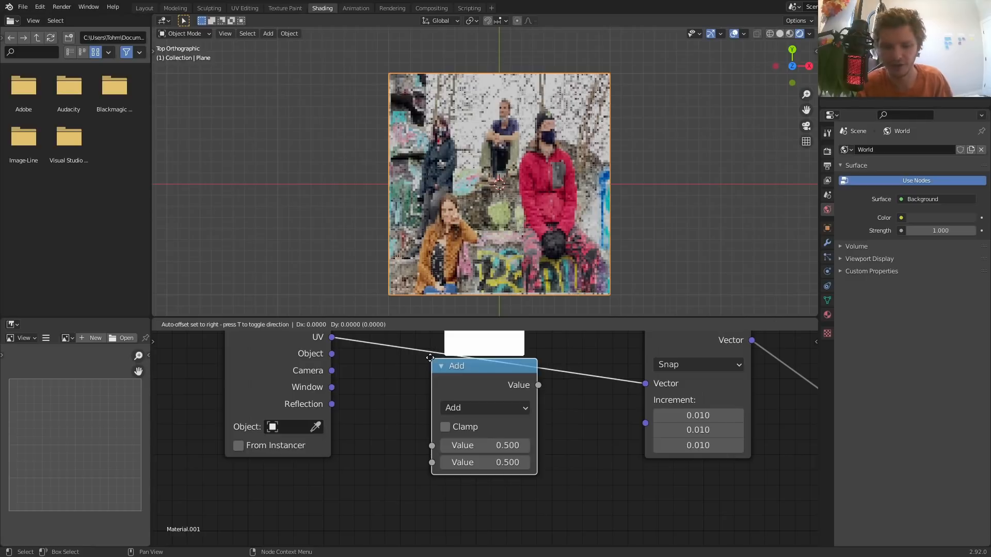
click(467, 480)
Set the Math node to Divide with a first value of 1 and connect it to the Snap node's Increment.
click(468, 472)
click(490, 453)
drag(529, 448, 645, 425)
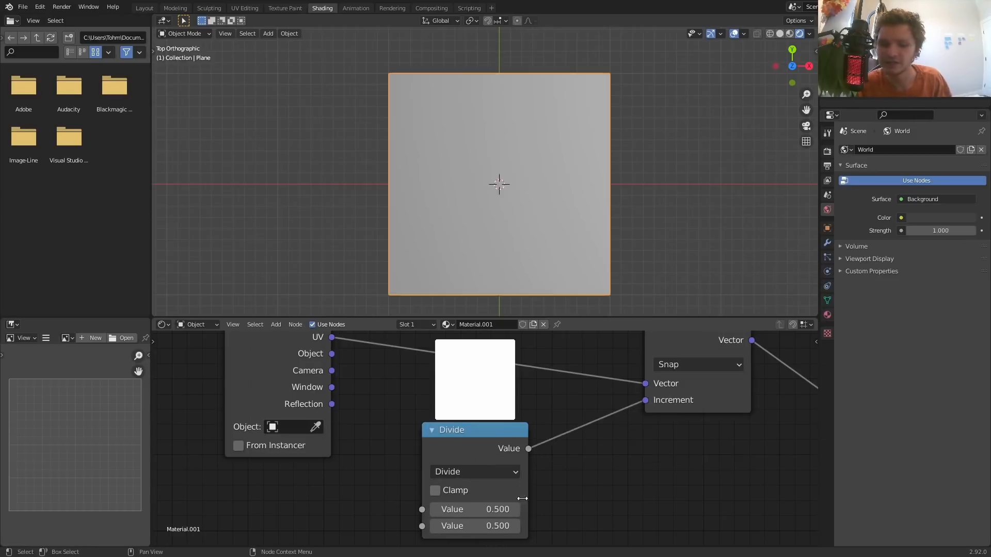
click(475, 509)
text(1)
key(Return)
Add a Value node set to 5 and connect it to the Divide node's second value.
middle_drag(422, 492, 525, 452)
key(shift+a)
click(450, 426)
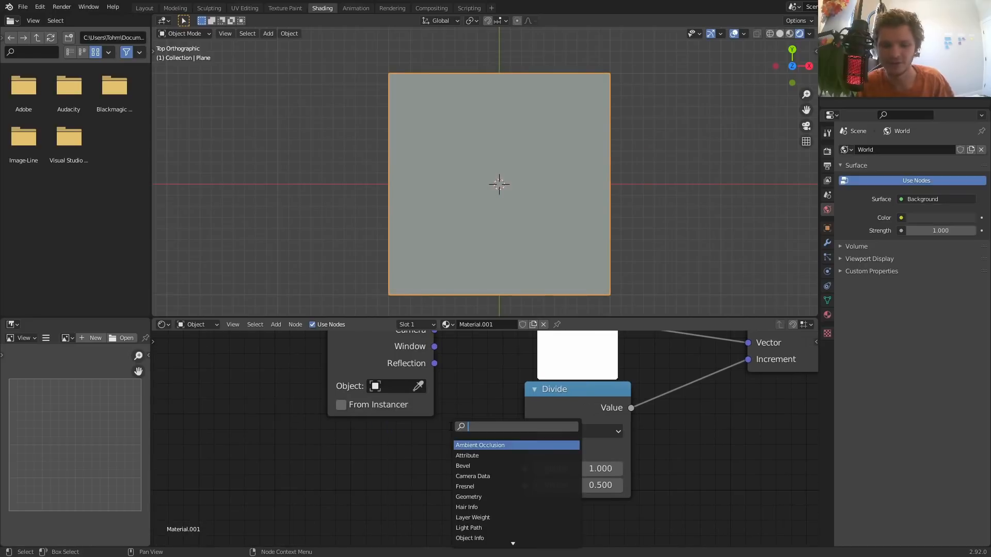
text(val)
key(Return)
click(394, 471)
drag(482, 484, 524, 485)
click(451, 501)
text(5)
key(Return)
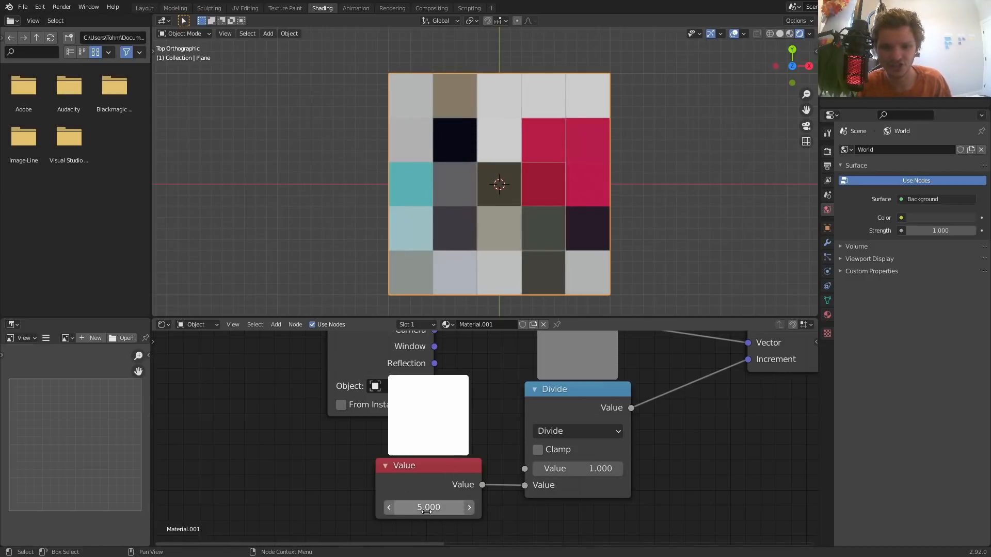
Set the Value node to 10 and move the Divide and Value nodes slightly lower.
click(431, 508)
text(10)
key(Return)
scroll(531, 439, down, 2)
drag(532, 421, 539, 438)
drag(440, 468, 436, 483)
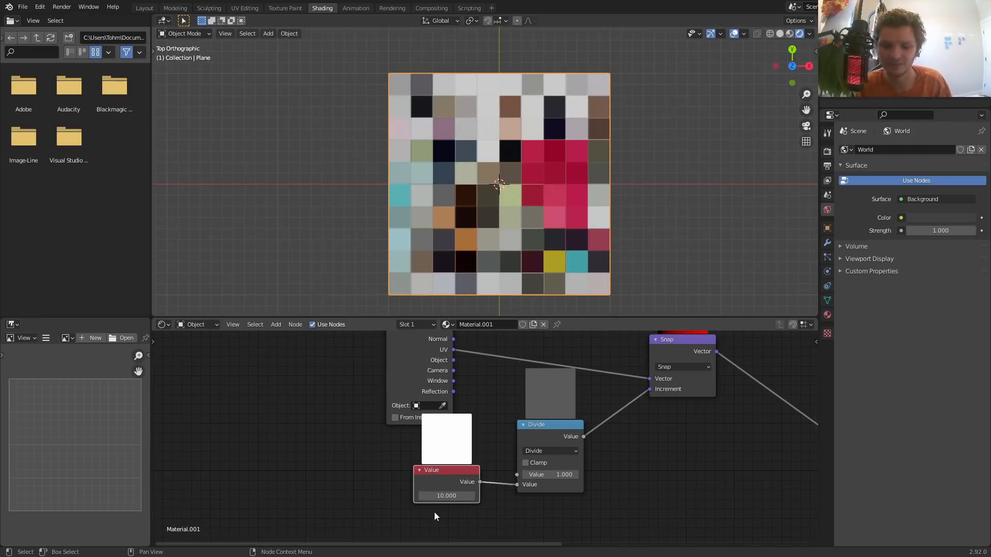
Vary the grid count while checking the Snap preview, set the Value node to 13.050, and preview the Snap output on the plane.
middle_drag(691, 341, 565, 422)
scroll(592, 385, up, 7)
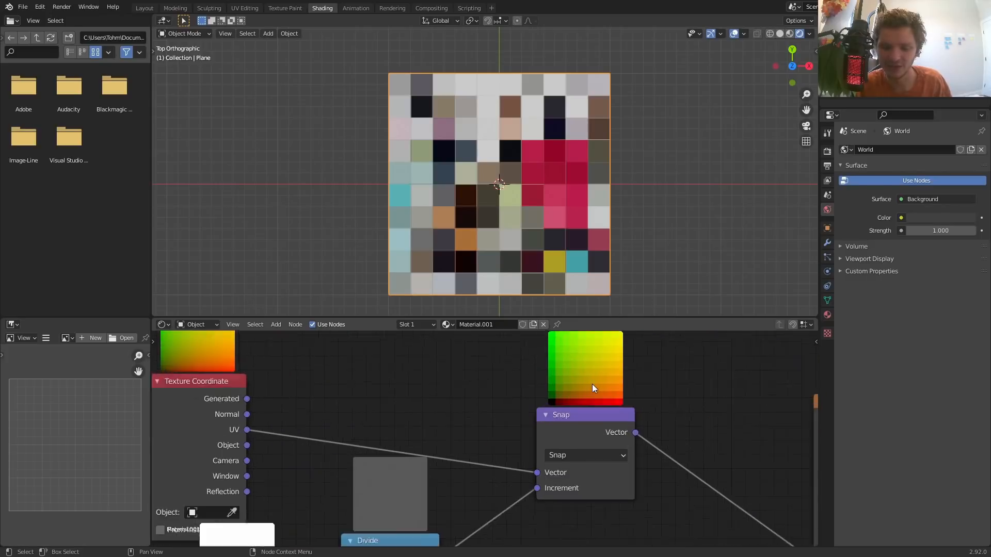
middle_drag(378, 400, 324, 413)
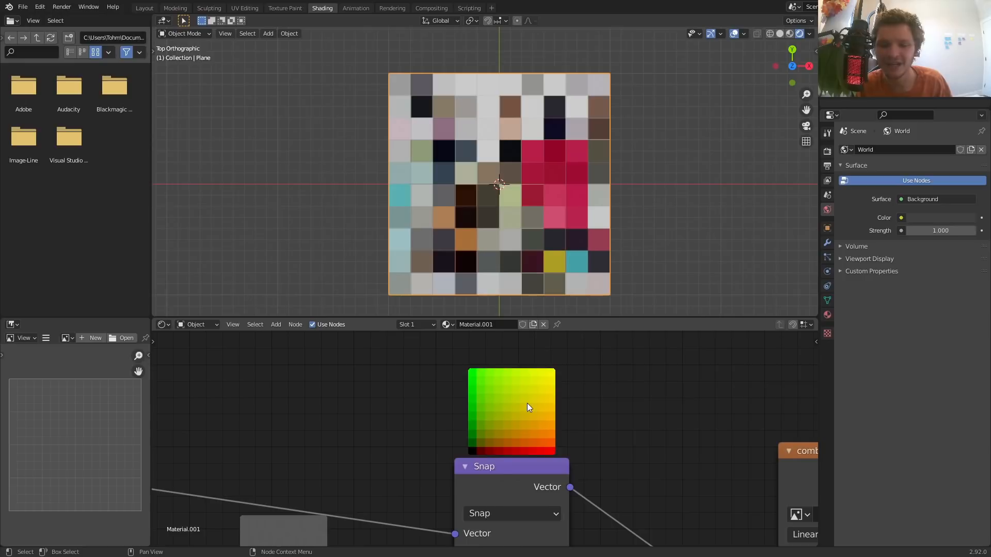
scroll(525, 401, down, 7)
middle_drag(395, 454, 470, 363)
drag(322, 535, 362, 533)
middle_drag(715, 369, 591, 404)
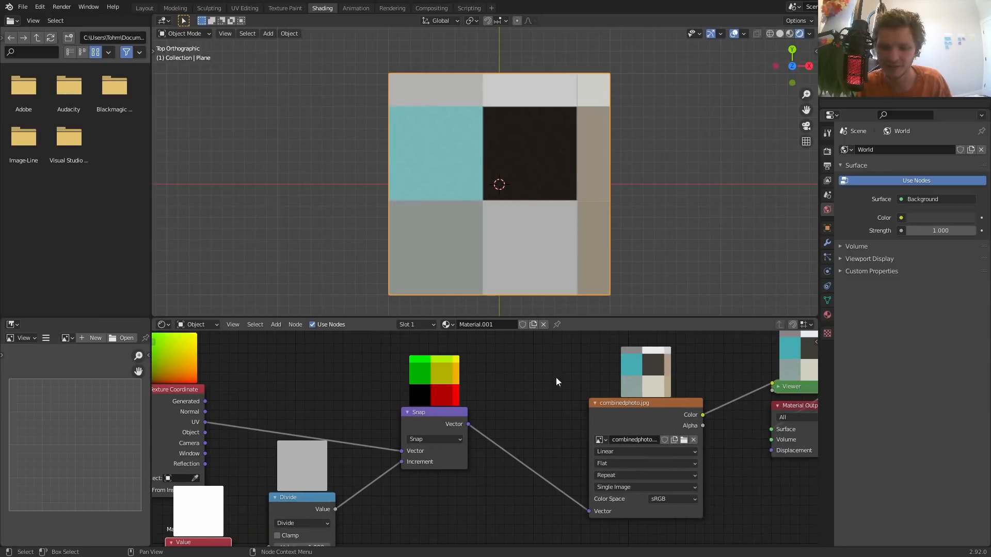
middle_drag(209, 437, 359, 410)
scroll(360, 411, down, 3)
drag(348, 514, 403, 514)
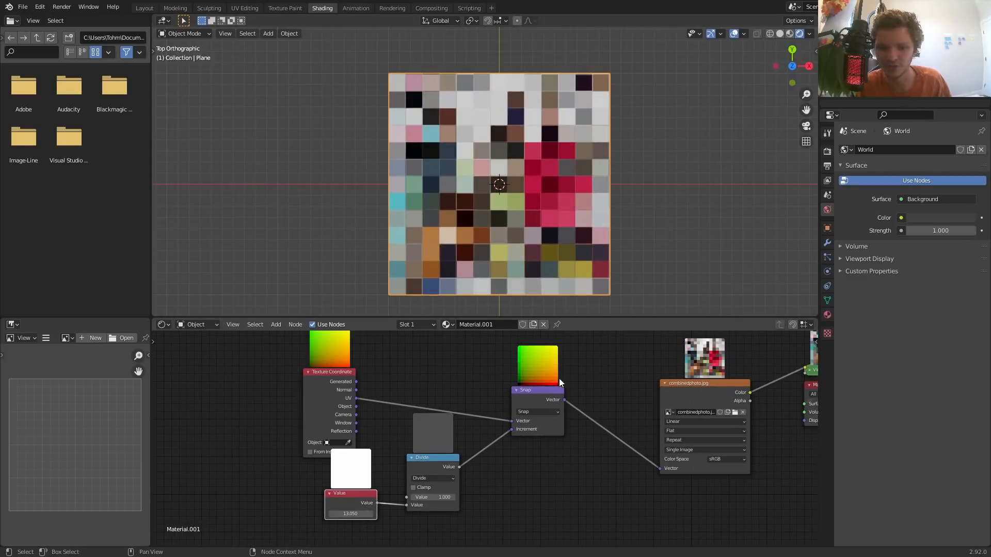
ctrl+shift+click(544, 395)
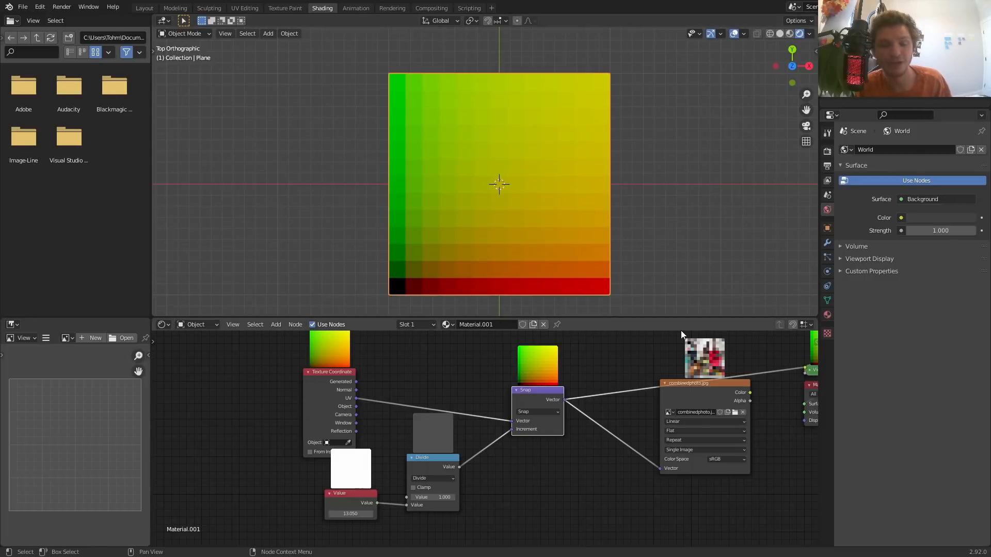
Inspect the snapped UV cells on the plane at an angle and close up at the black origin corner in top view.
scroll(481, 198, up, 4)
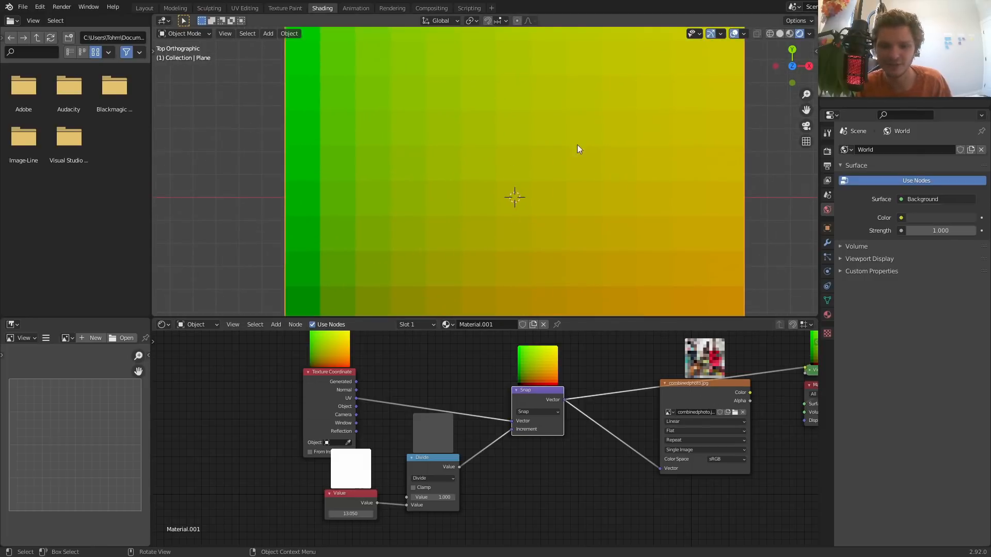
middle_drag(405, 230, 489, 157)
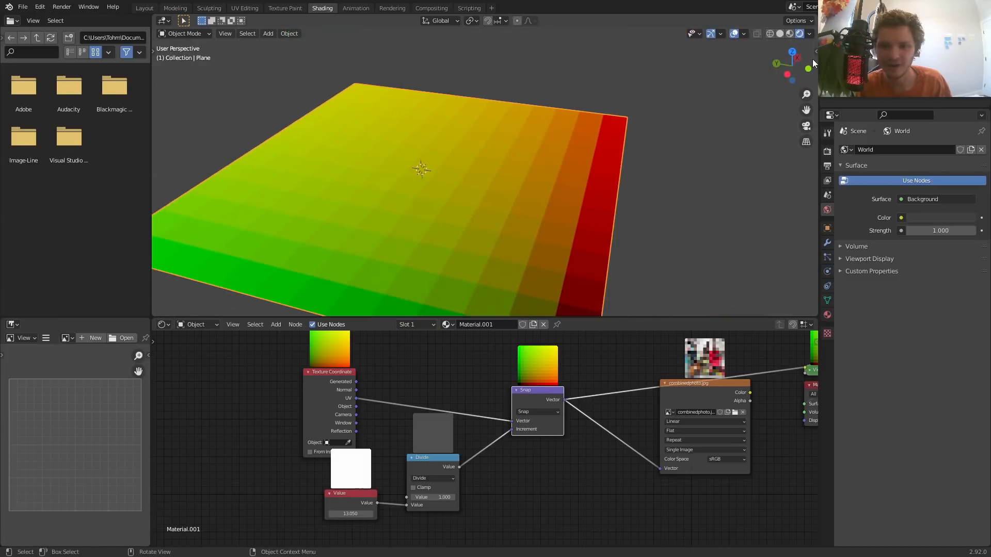
click(792, 53)
shift+middle_drag(431, 142, 495, 123)
scroll(441, 221, up, 5)
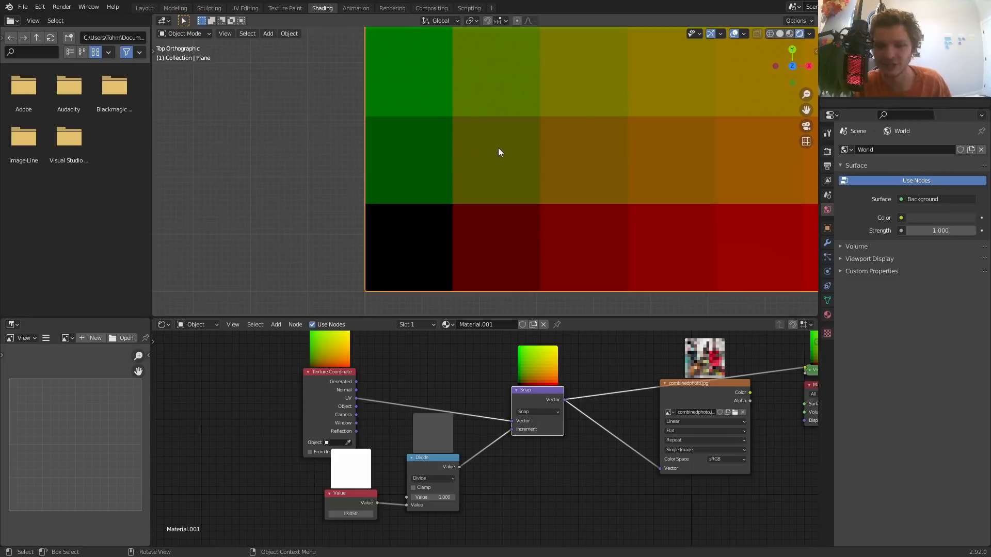
Preview the image texture node on the plane and frame the whole pixelated picture in top view.
ctrl+shift+click(686, 393)
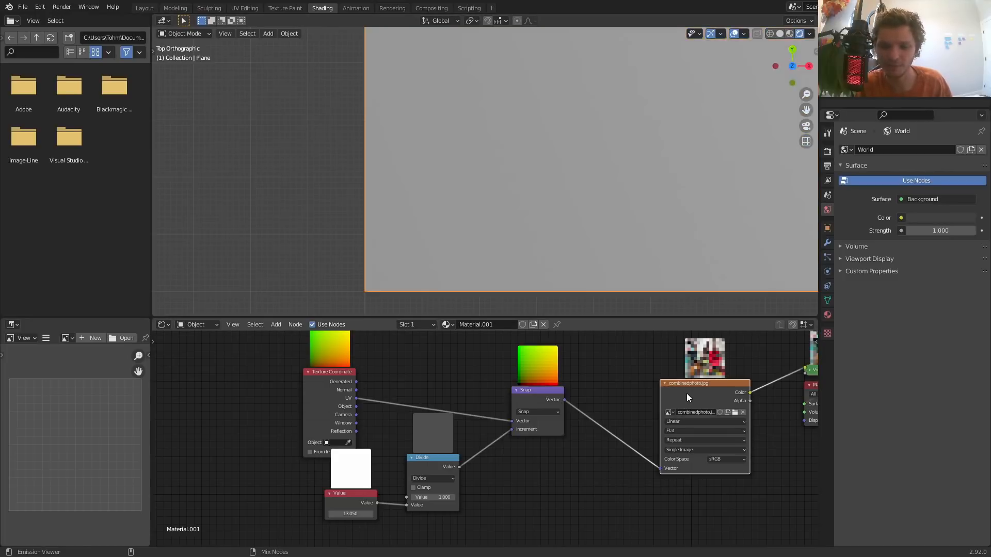
scroll(578, 206, down, 5)
scroll(560, 171, down, 5)
shift+middle_drag(579, 156, 497, 129)
scroll(503, 240, up, 6)
scroll(494, 157, down, 3)
scroll(494, 157, down, 1)
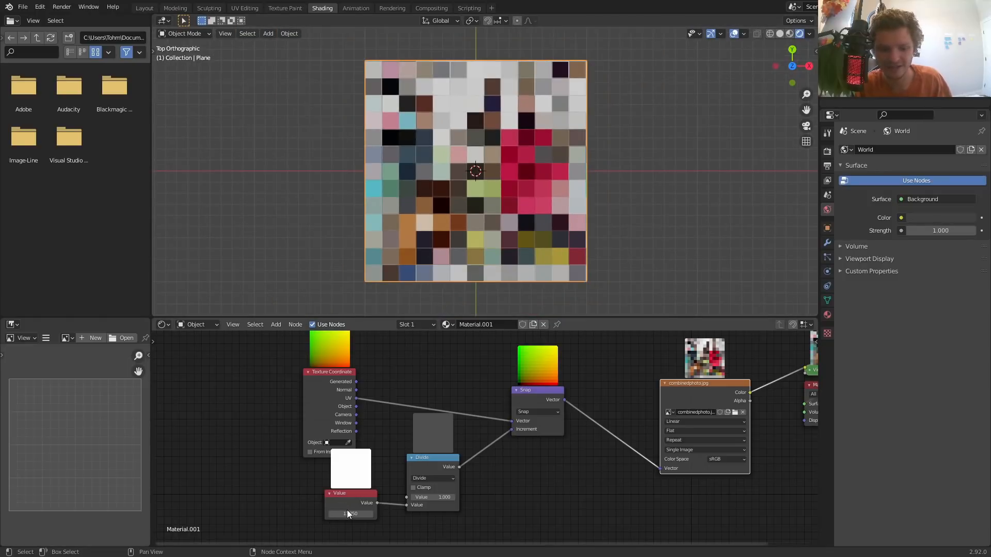
Try a grid count of 20 in the Value node and settle on 40.
click(346, 514)
text(20)
key(Return)
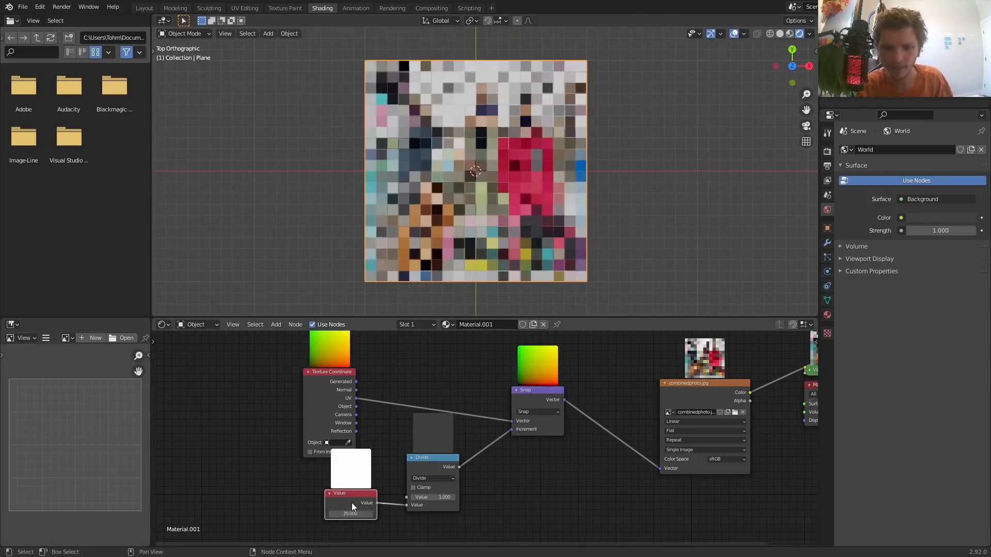
click(354, 513)
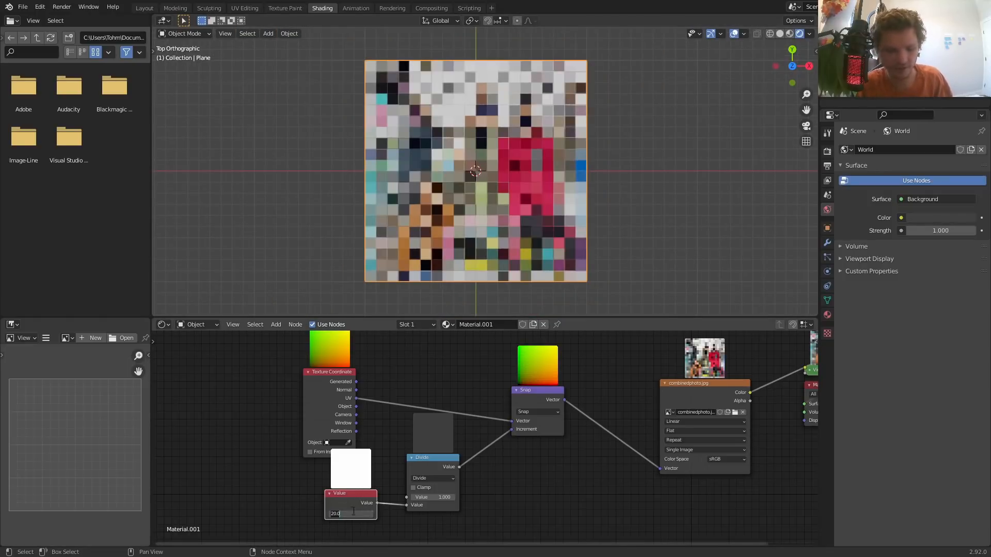
text(40)
key(Return)
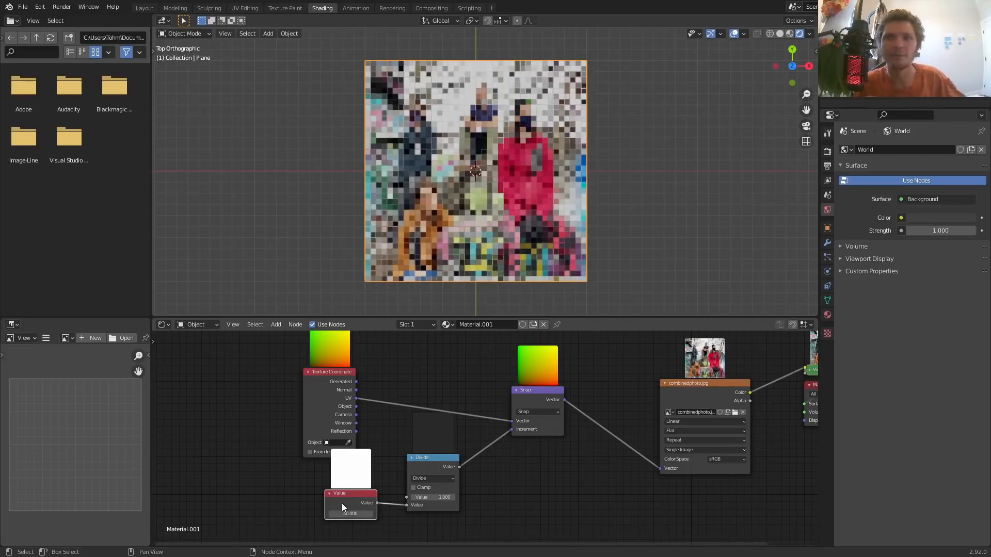
Examine the pixelated image close up and as a whole, along with the nodes that produce it.
scroll(389, 349, up, 2)
scroll(506, 174, up, 6)
scroll(507, 175, up, 4)
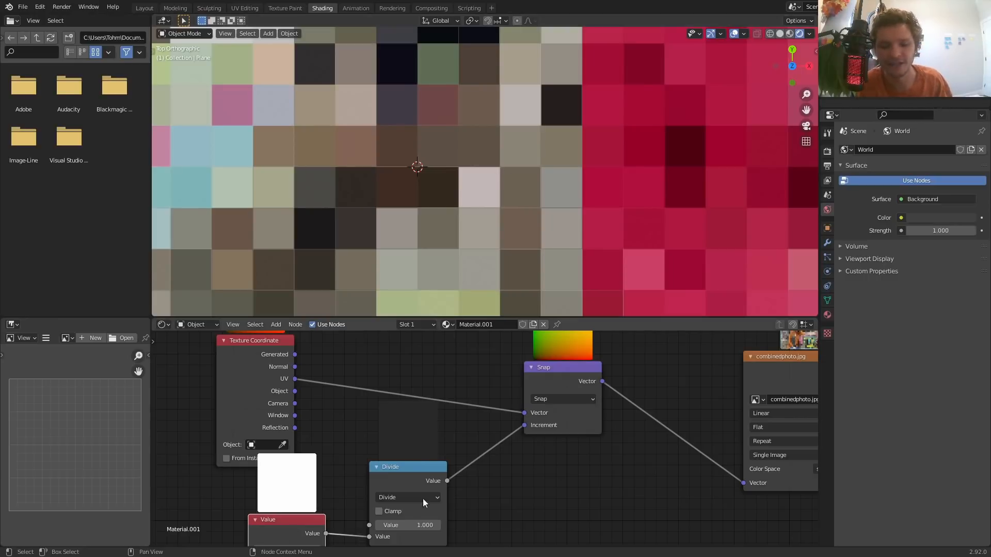
scroll(422, 425, down, 3)
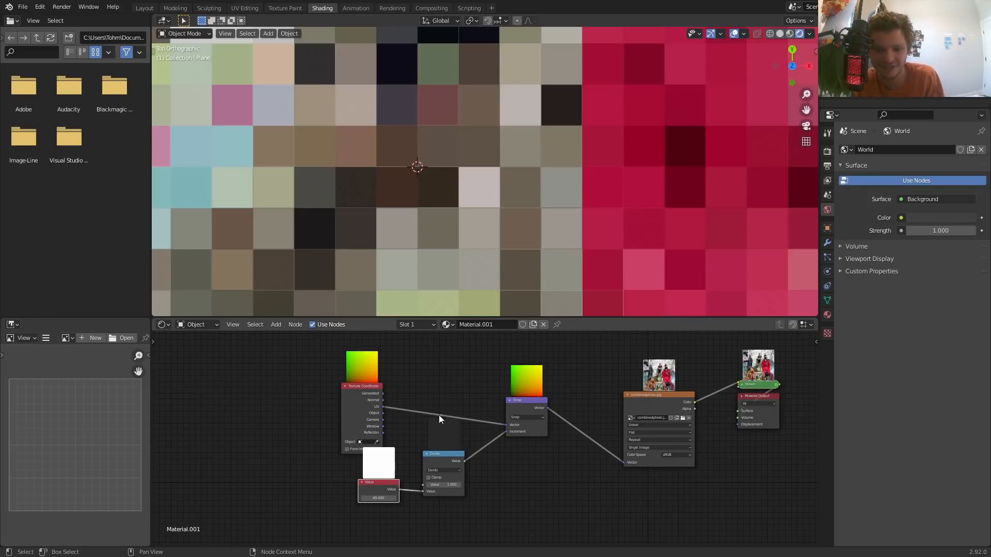
scroll(467, 242, down, 7)
scroll(452, 253, down, 1)
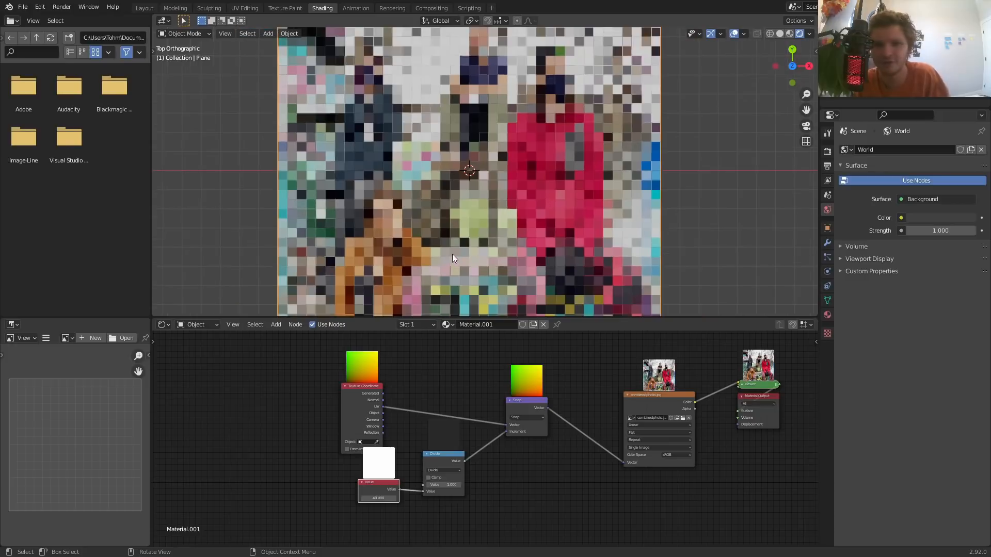
scroll(451, 413, up, 3)
scroll(475, 153, down, 2)
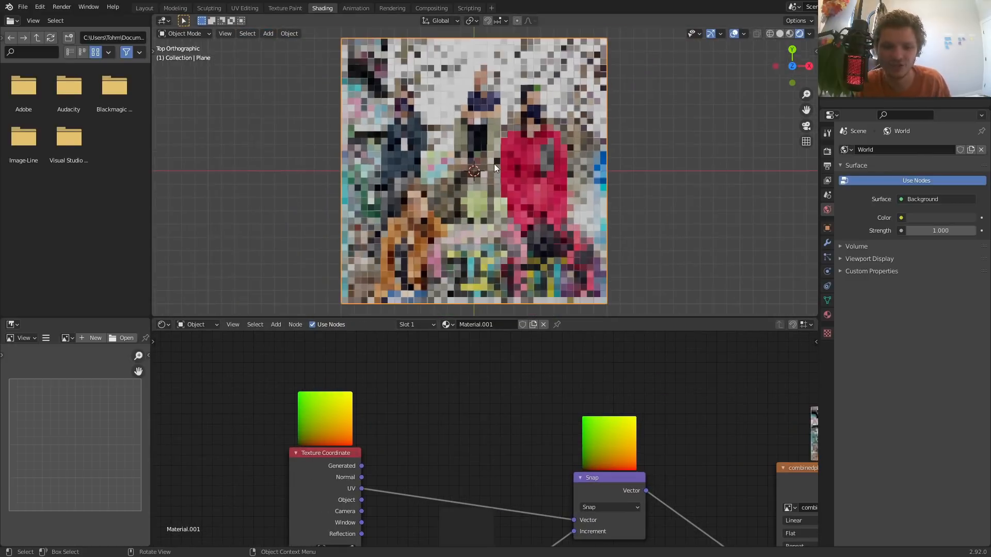
Move the Texture Coordinate node farther from the Snap node and add a Vector Math node above the UV link.
middle_drag(411, 466, 495, 427)
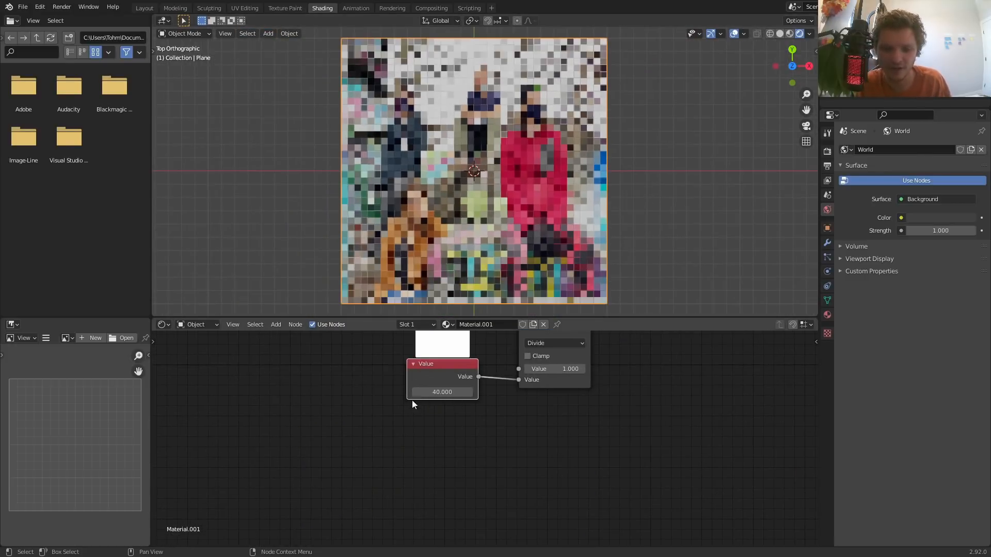
middle_drag(430, 407, 420, 545)
middle_drag(513, 340, 499, 439)
drag(402, 438, 306, 427)
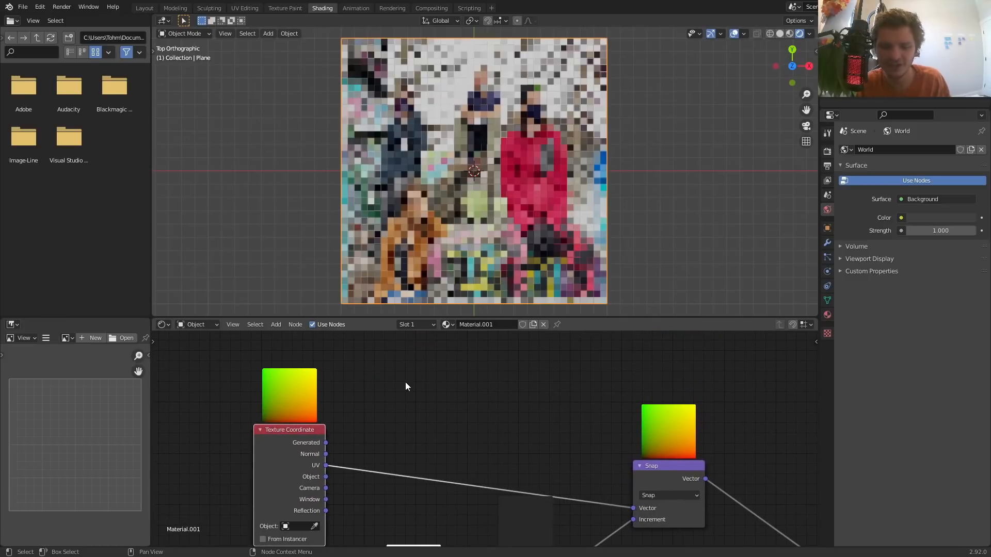
key(shift+a)
text(vec)
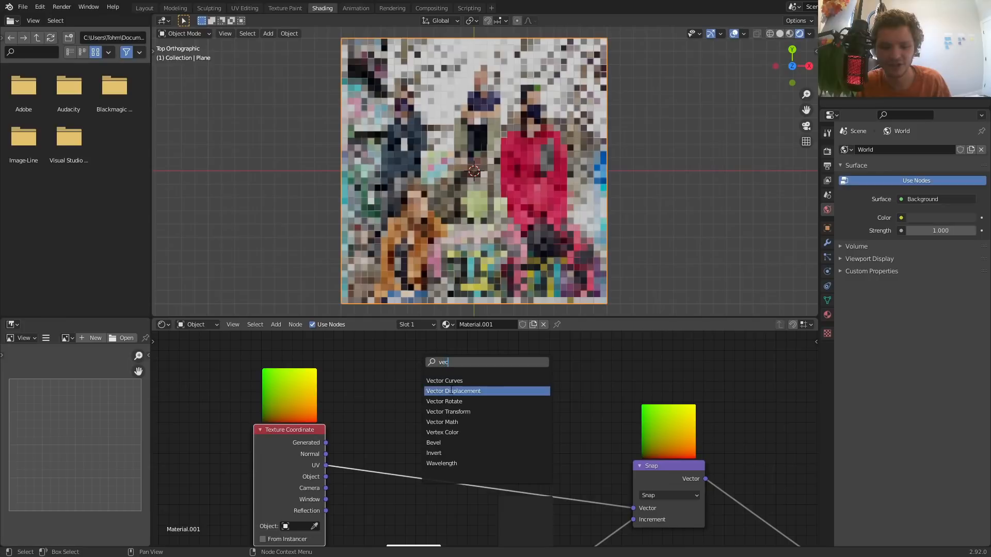
click(452, 422)
click(440, 381)
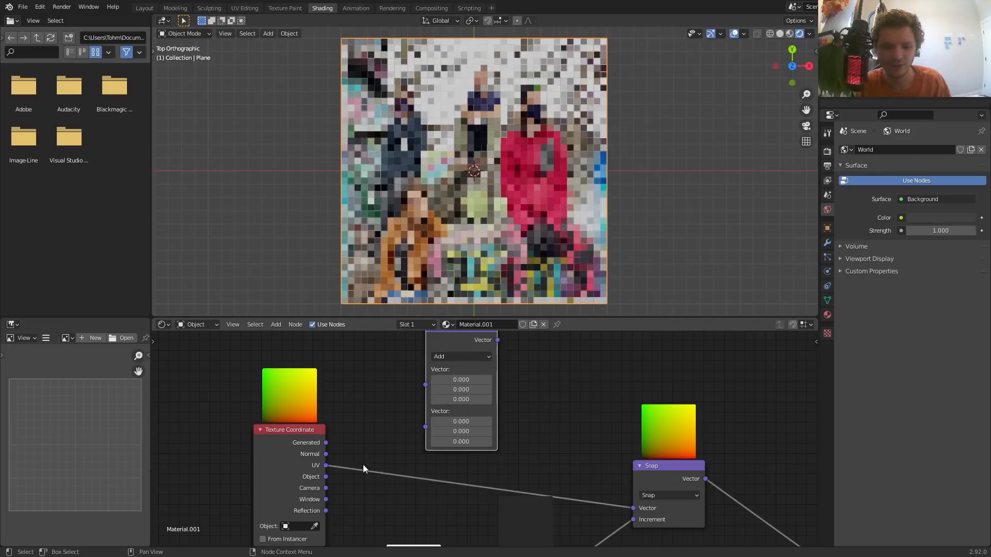
Connect the UV output to the Vector Math node's first vector and hide the Texture Coordinate node's unused sockets.
drag(311, 431, 426, 388)
key(ctrl+h)
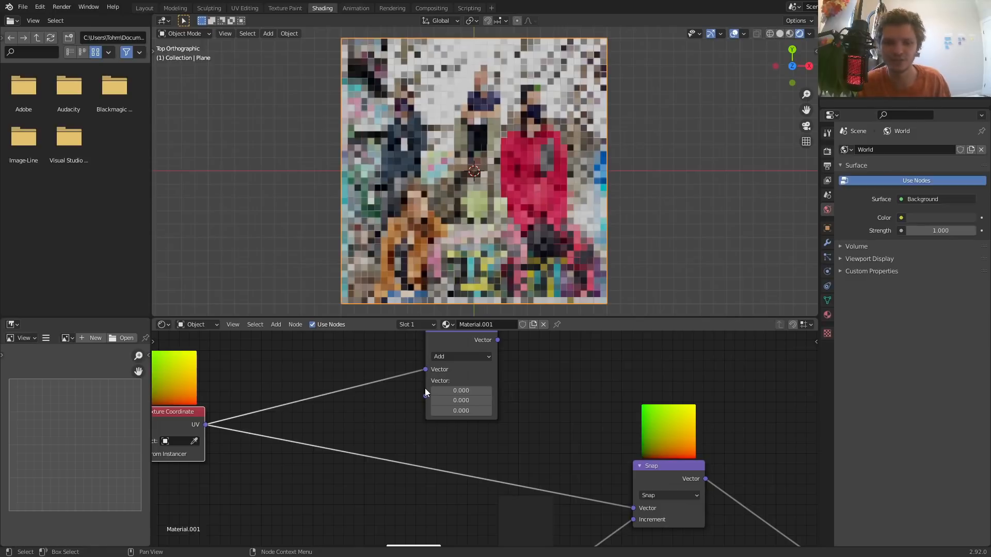
middle_drag(447, 363, 480, 406)
drag(495, 375, 459, 391)
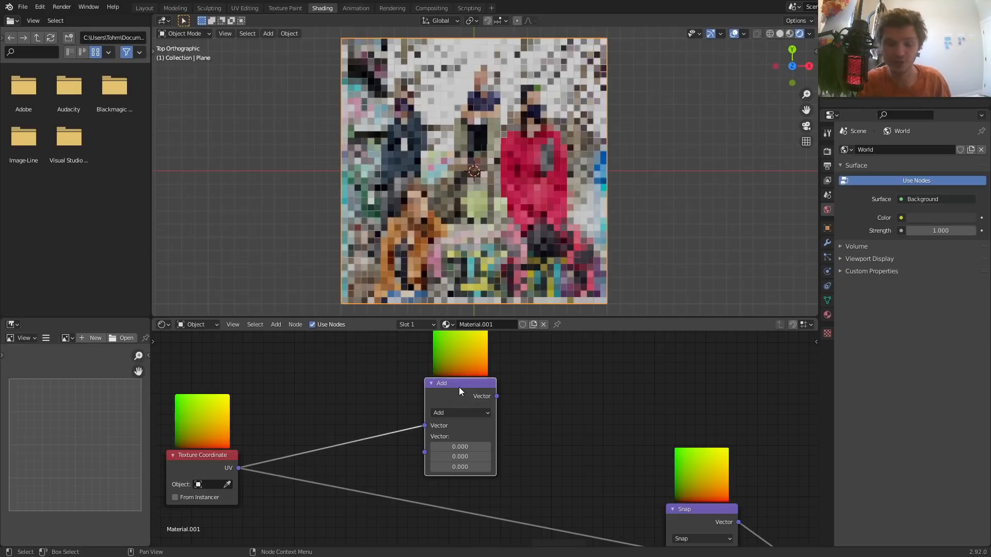
Set the Vector Math node to Scale and connect the Value node, moved below Texture Coordinate, to its Scale input.
click(460, 413)
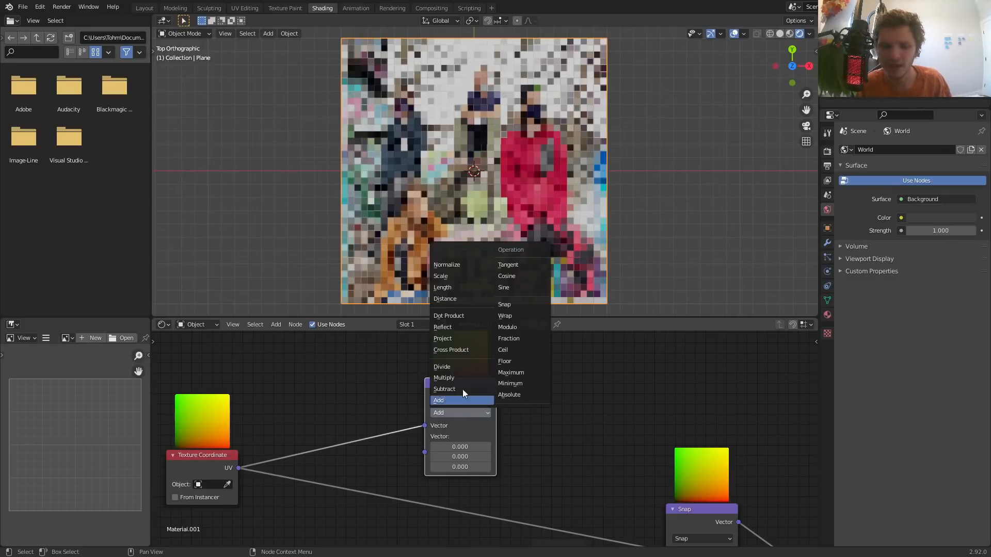
click(449, 278)
scroll(467, 429, down, 3)
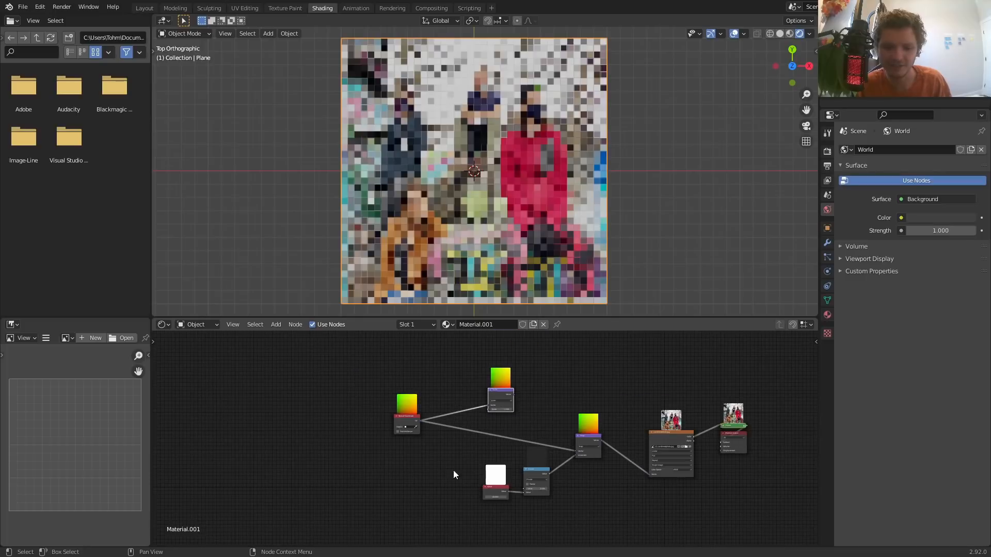
drag(504, 485, 413, 470)
scroll(428, 458, up, 4)
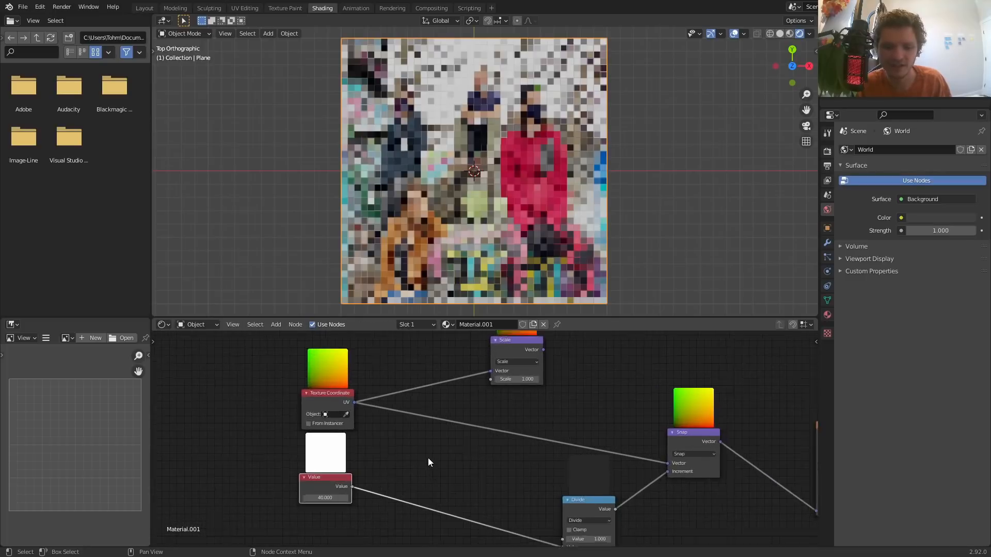
drag(341, 491, 490, 374)
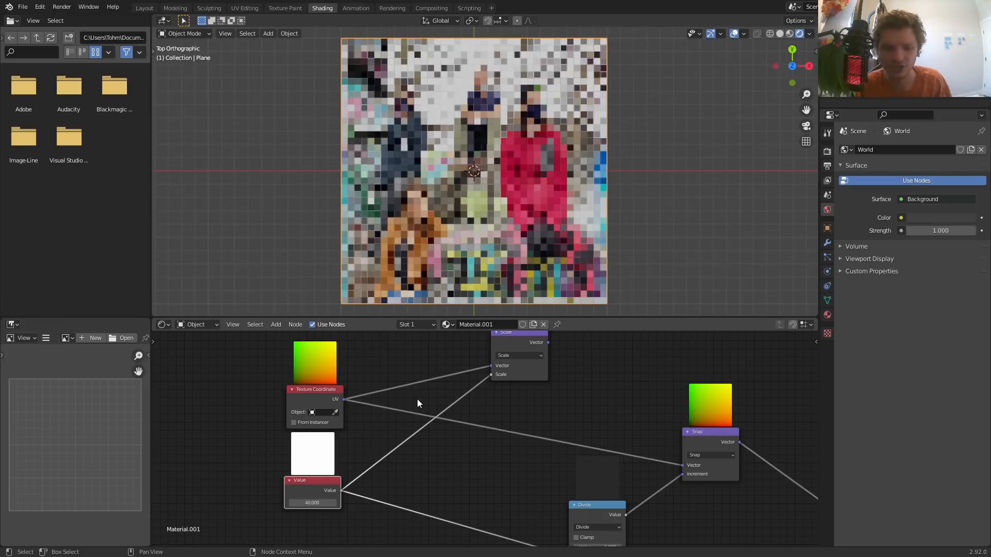
Preview the Scale output on the plane and inspect the scaled UV gradient at the origin corner.
middle_drag(360, 416, 485, 456)
scroll(485, 456, up, 4)
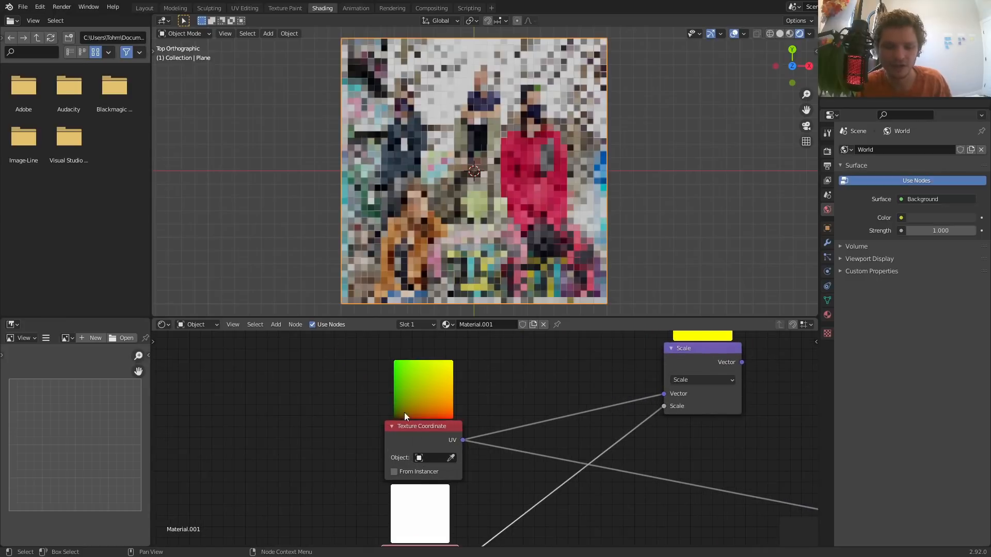
middle_drag(702, 333, 541, 413)
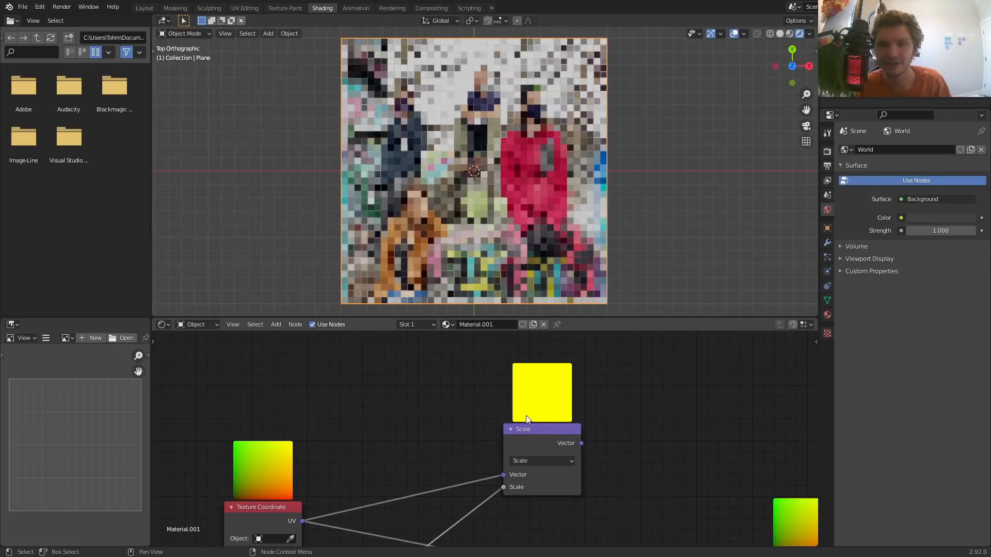
middle_drag(398, 464, 461, 303)
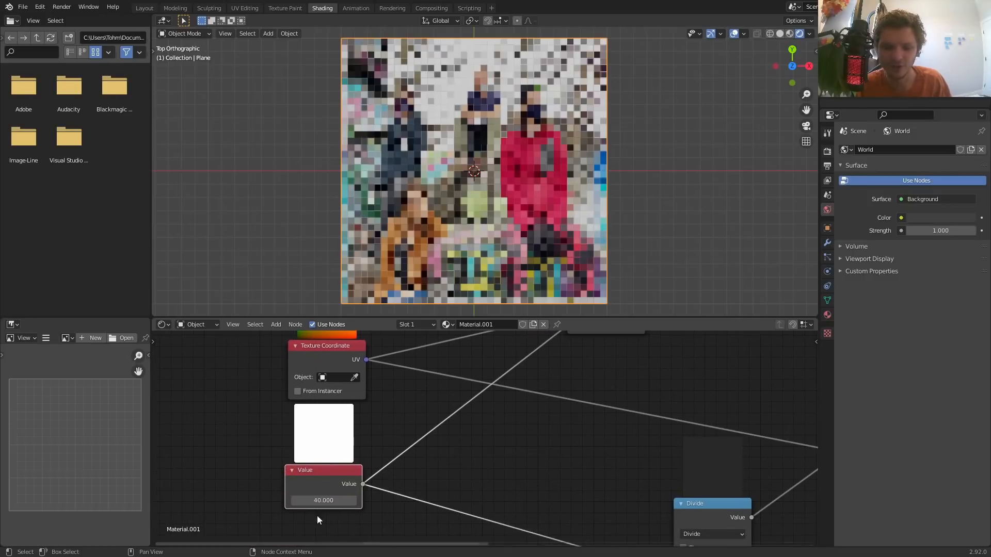
middle_drag(533, 434, 498, 529)
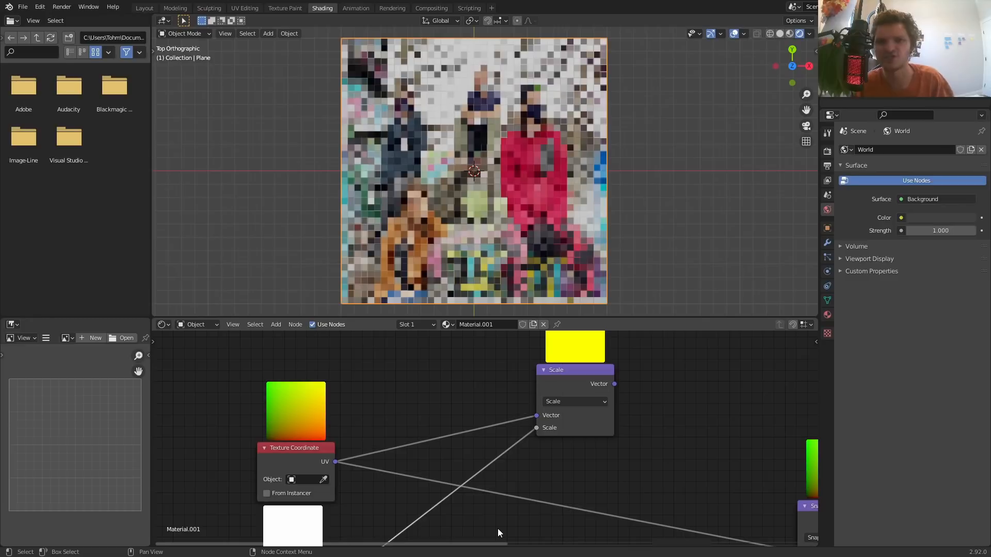
ctrl+shift+click(615, 382)
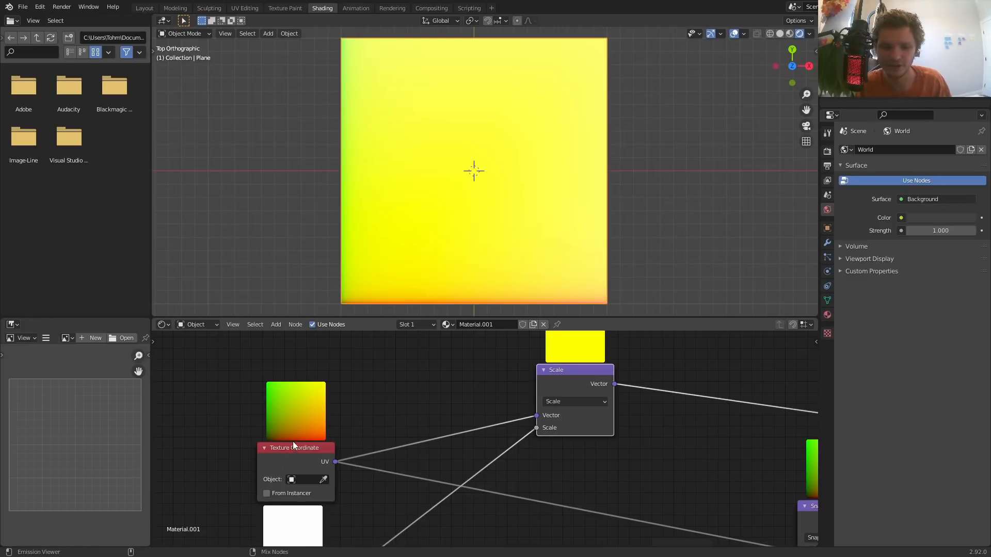
shift+middle_drag(355, 250, 507, 104)
scroll(495, 144, up, 8)
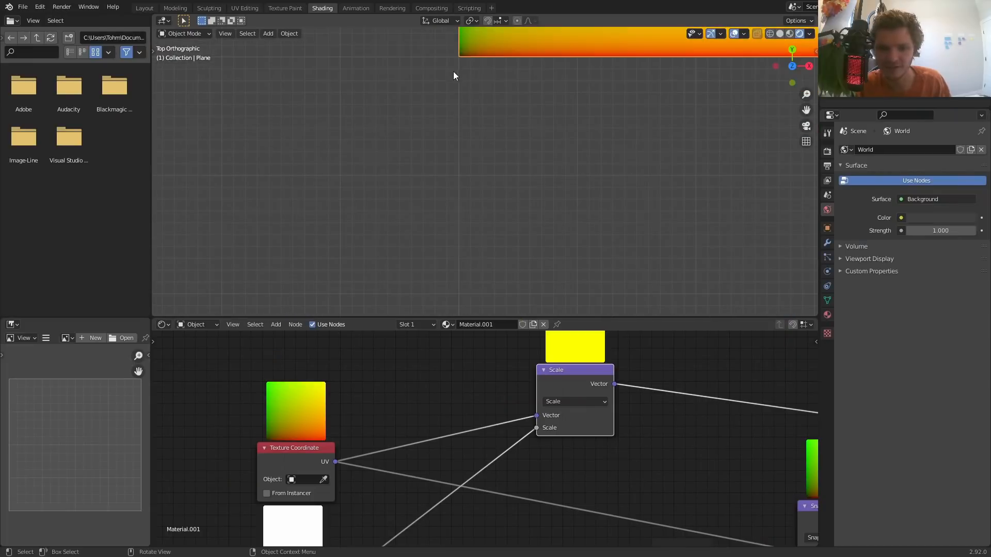
scroll(519, 95, down, 10)
shift+middle_drag(576, 106, 505, 210)
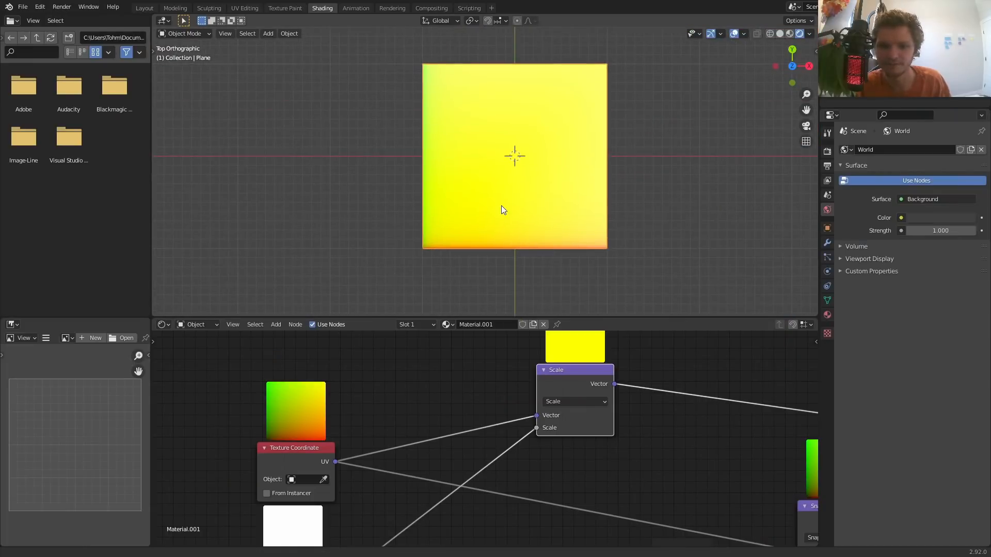
Duplicate the Scale node, insert the copy directly after it, and set the copy's operation to Fraction.
drag(573, 370, 475, 371)
key(shift+d)
click(598, 362)
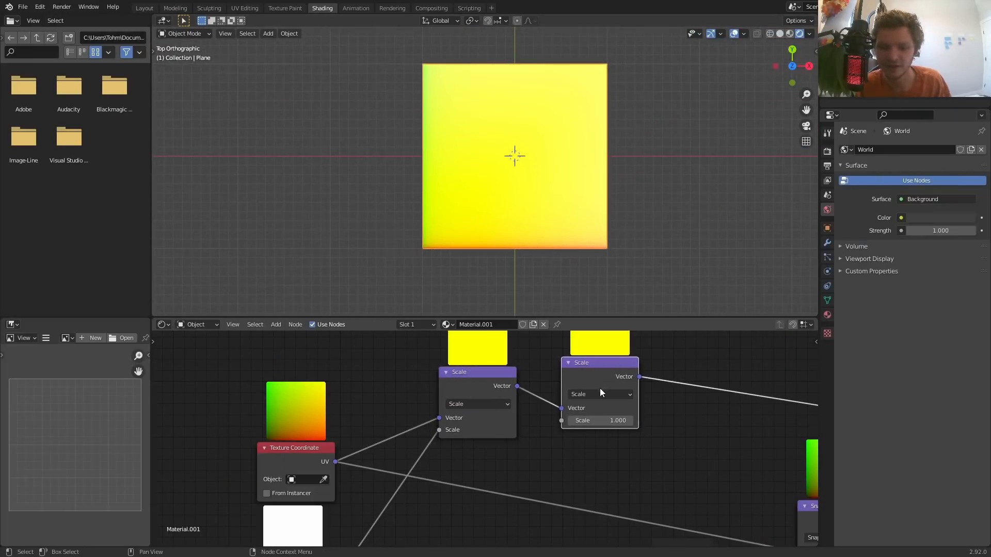
click(600, 391)
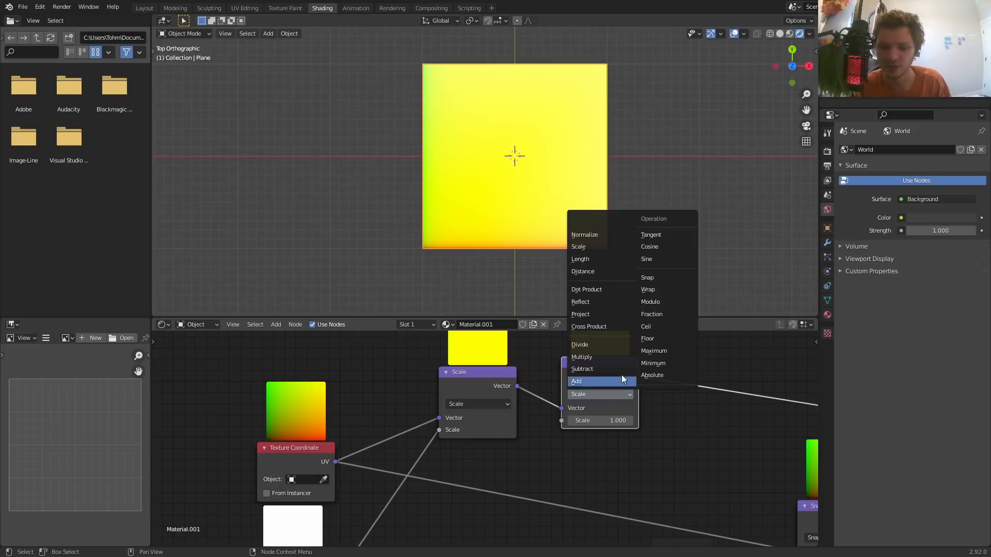
click(671, 314)
scroll(480, 142, up, 5)
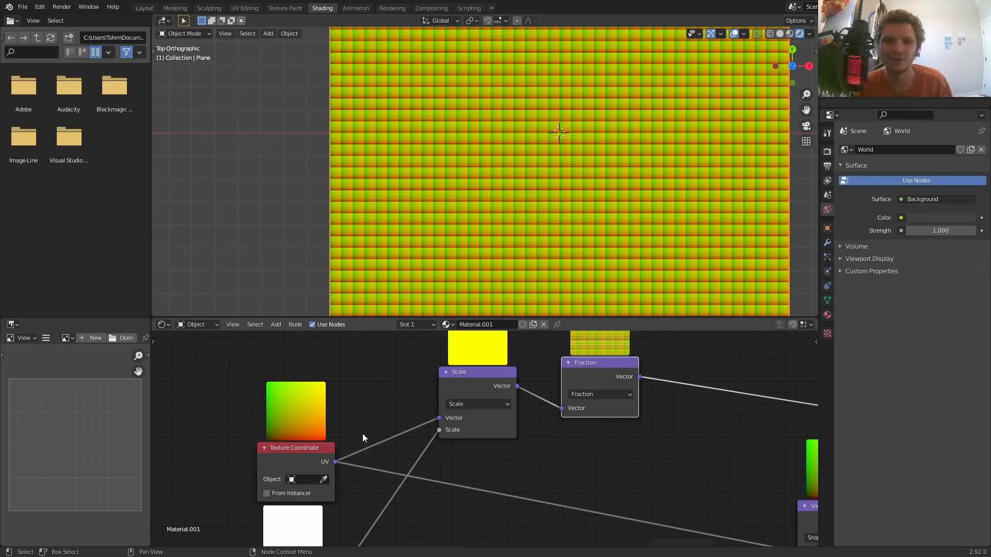
Compare the repeating Fraction tiles on the plane with the original UV gradient of the Texture Coordinate node.
middle_drag(279, 437, 439, 440)
scroll(438, 440, up, 5)
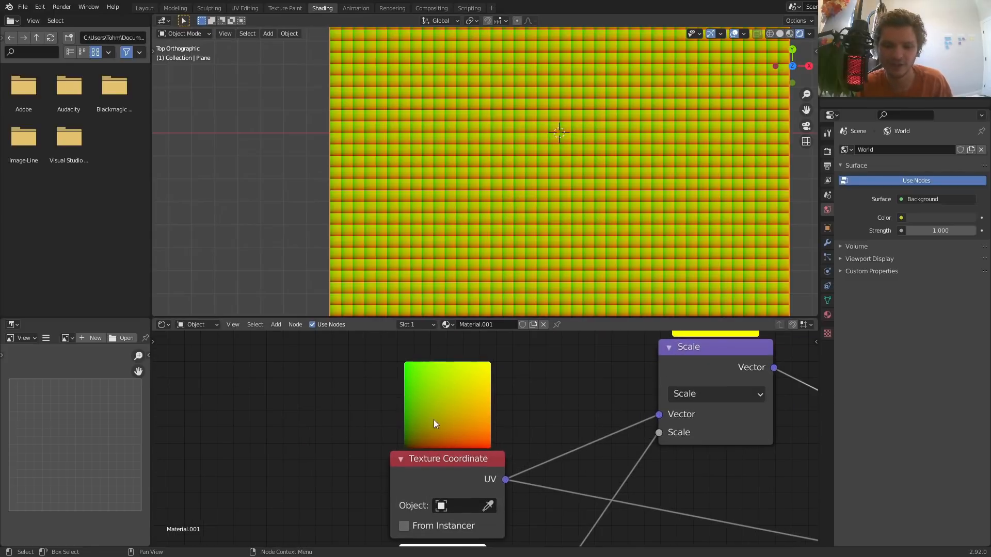
scroll(506, 153, up, 8)
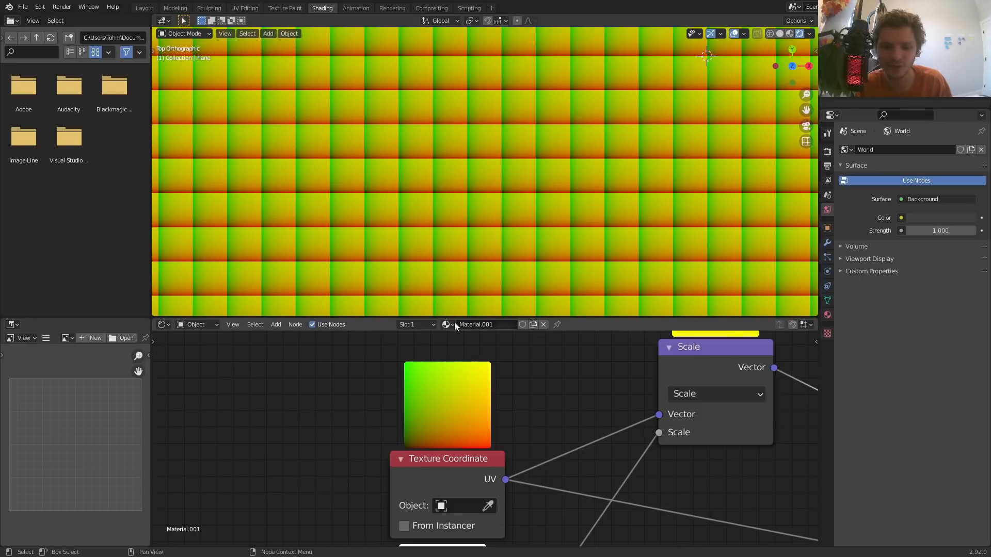
scroll(691, 398, down, 3)
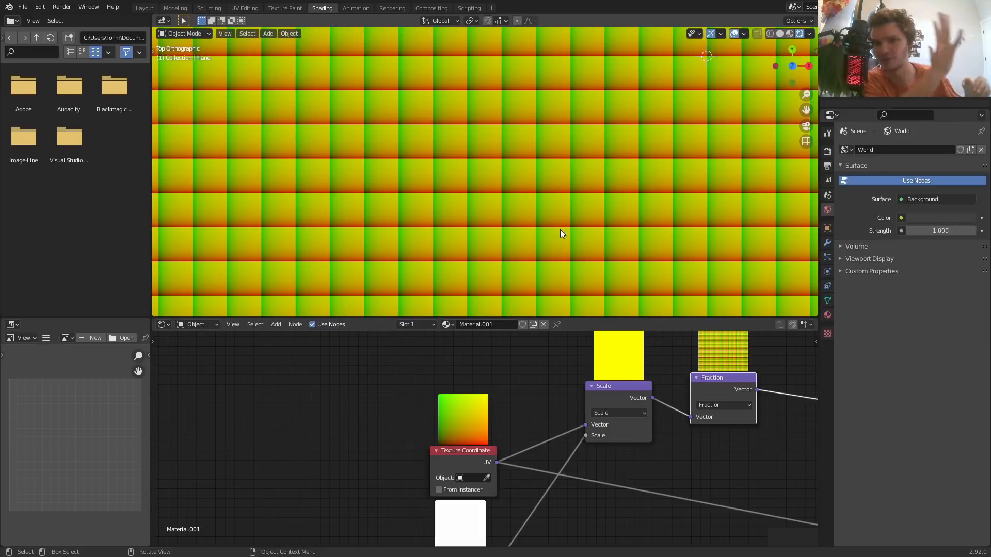
Examine the repeating Fraction tiles along the plane's lower edge and across the whole plane.
scroll(560, 230, down, 9)
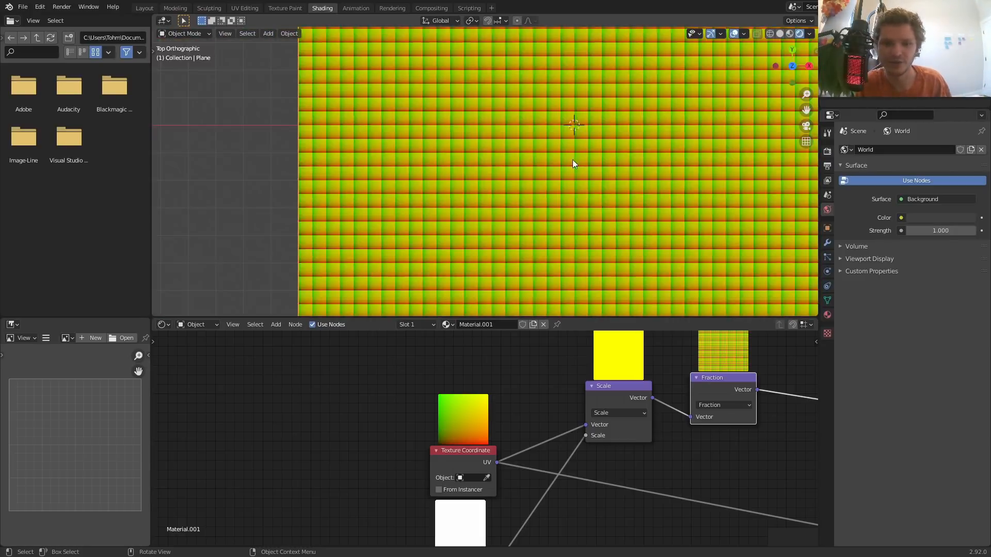
shift+middle_drag(472, 302, 445, 206)
scroll(319, 200, up, 5)
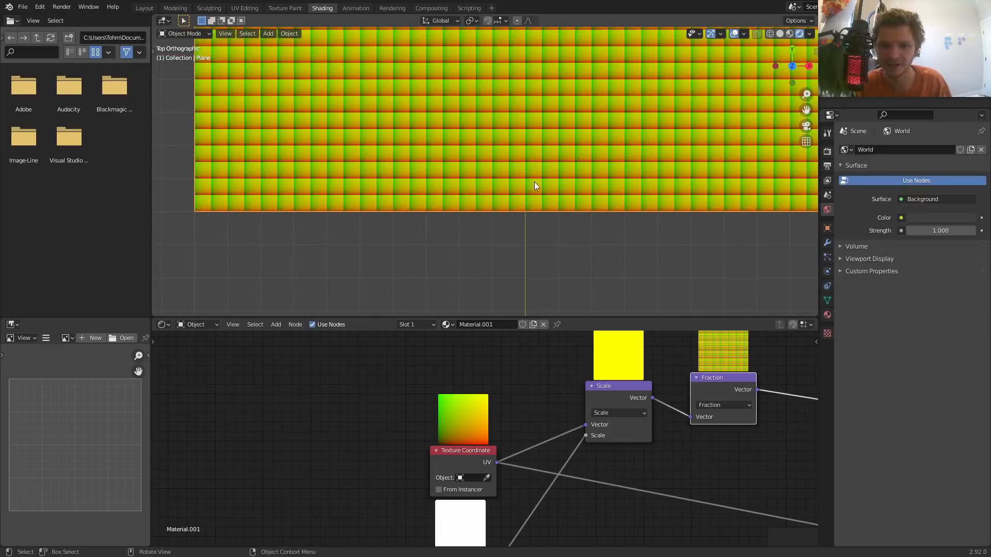
key(KP_Decimal)
scroll(558, 222, up, 3)
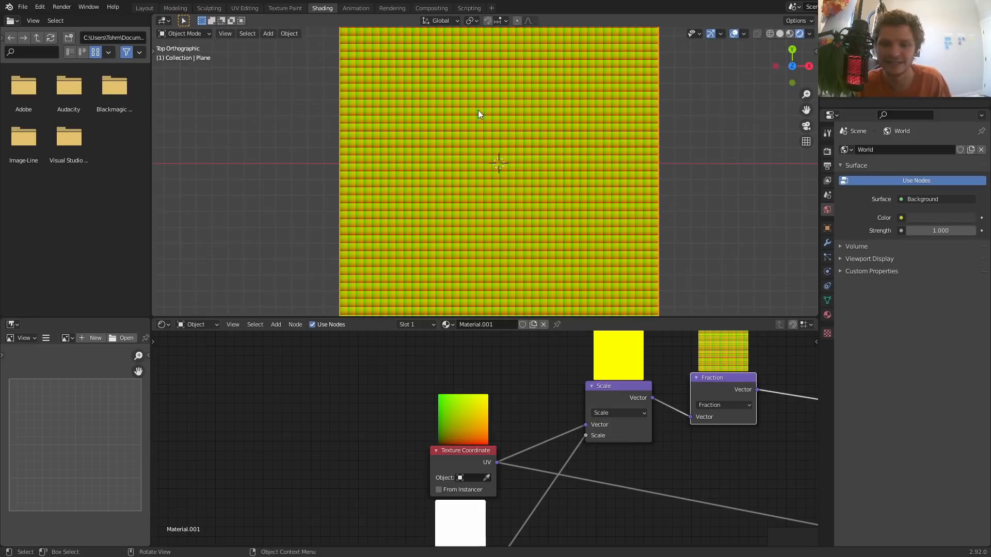
middle_drag(716, 426, 473, 380)
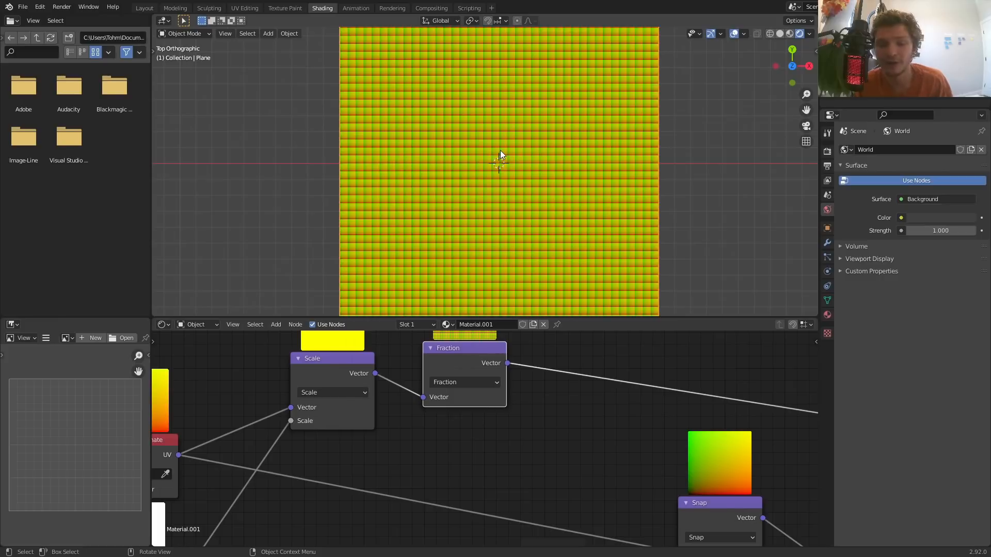
middle_drag(239, 379, 506, 426)
Move the Texture Coordinate node away from the Scale node and place a Vector Math node set to Distance above it.
drag(393, 487, 305, 460)
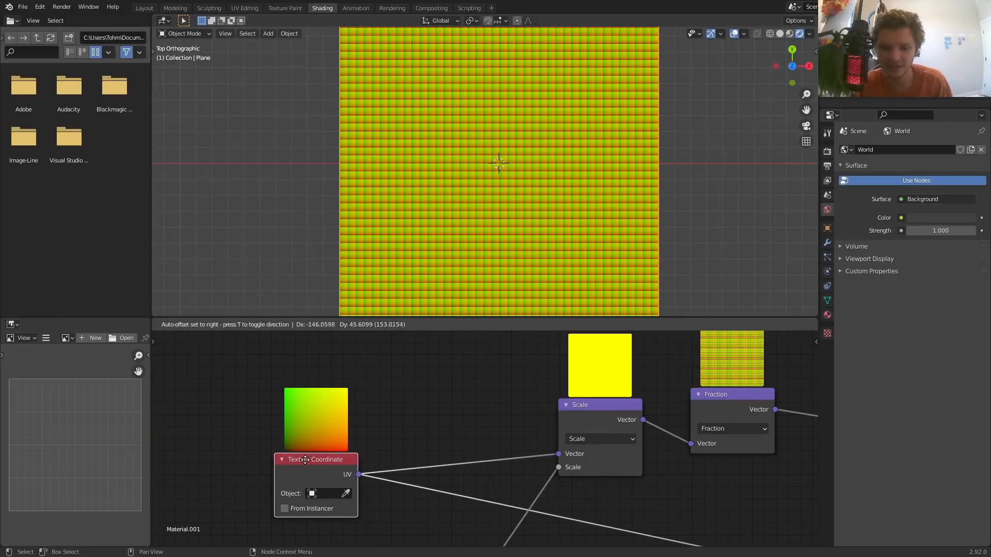
middle_drag(446, 372, 507, 378)
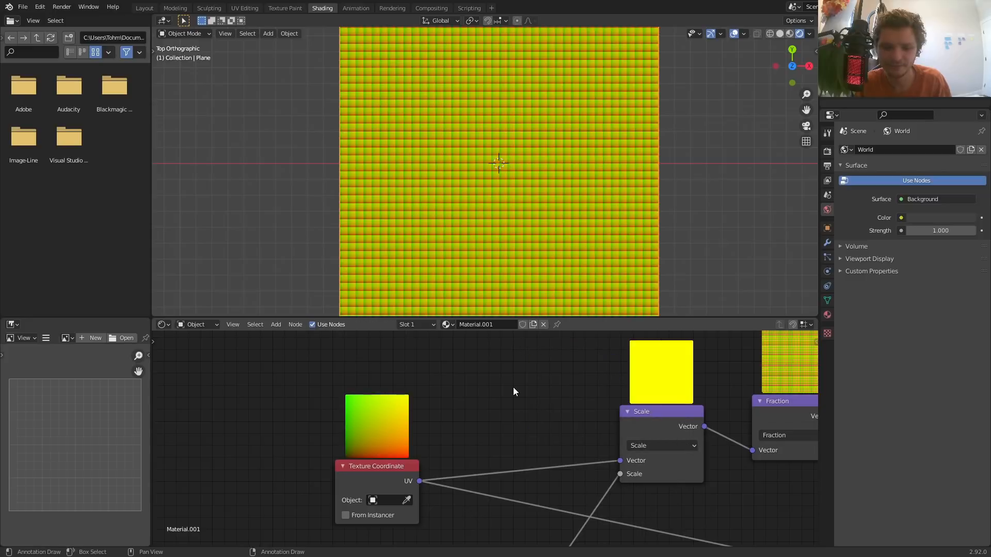
scroll(521, 395, down, 3)
key(g)
click(508, 431)
scroll(501, 377, up, 4)
click(493, 343)
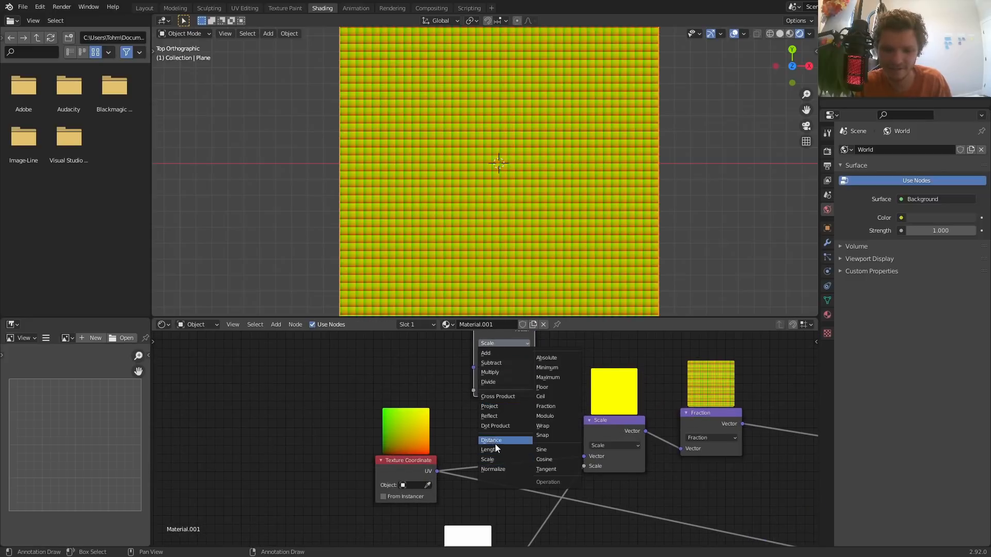
click(496, 441)
Preview the UV output through the Distance node on the plane and set its second vector's X and Y to 0.5.
drag(437, 471, 473, 367)
ctrl+shift+click(515, 340)
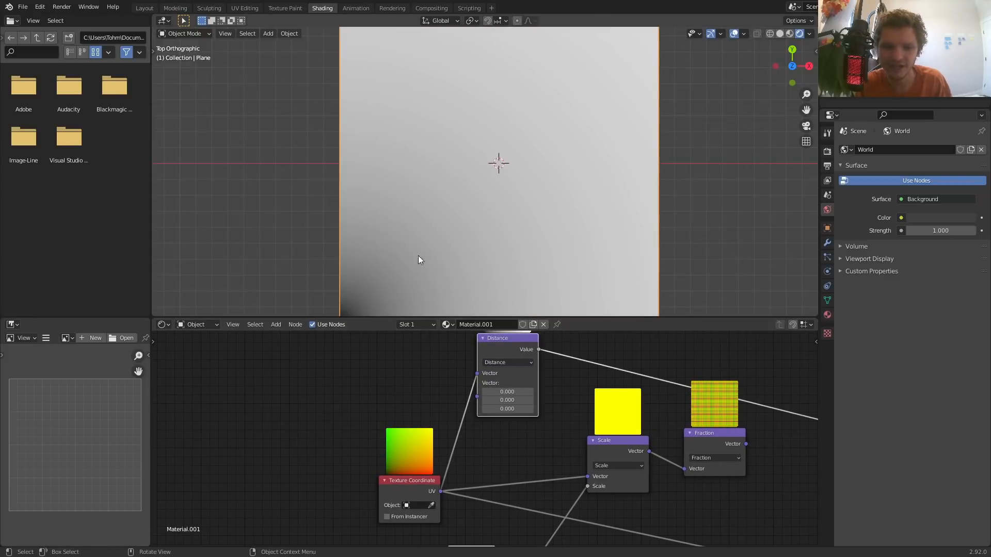
scroll(382, 265, down, 2)
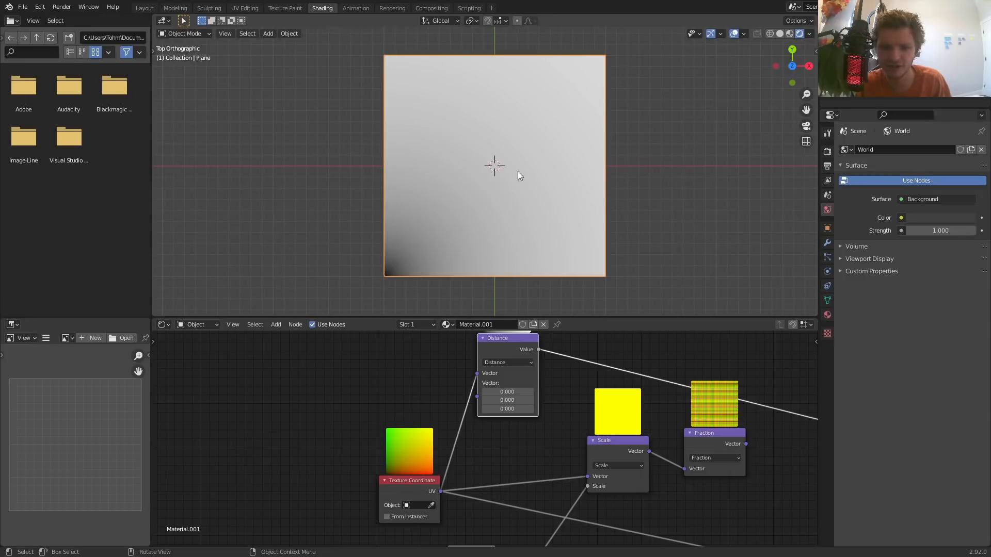
drag(508, 390, 508, 400)
text(.5)
key(Return)
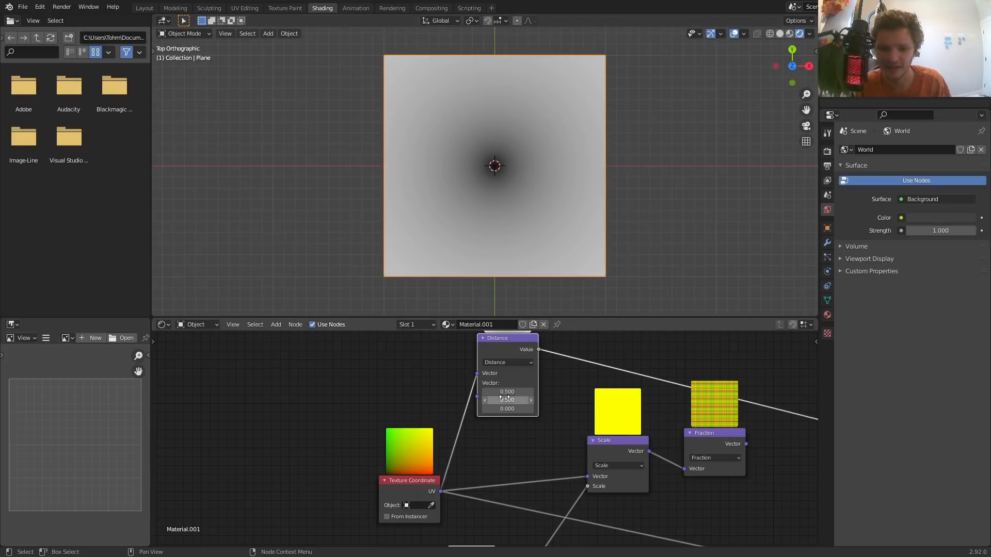
Cut the UV link to the Distance node, move the node after Fraction, and feed it the Fraction output.
ctrl+right_drag(472, 472, 434, 422)
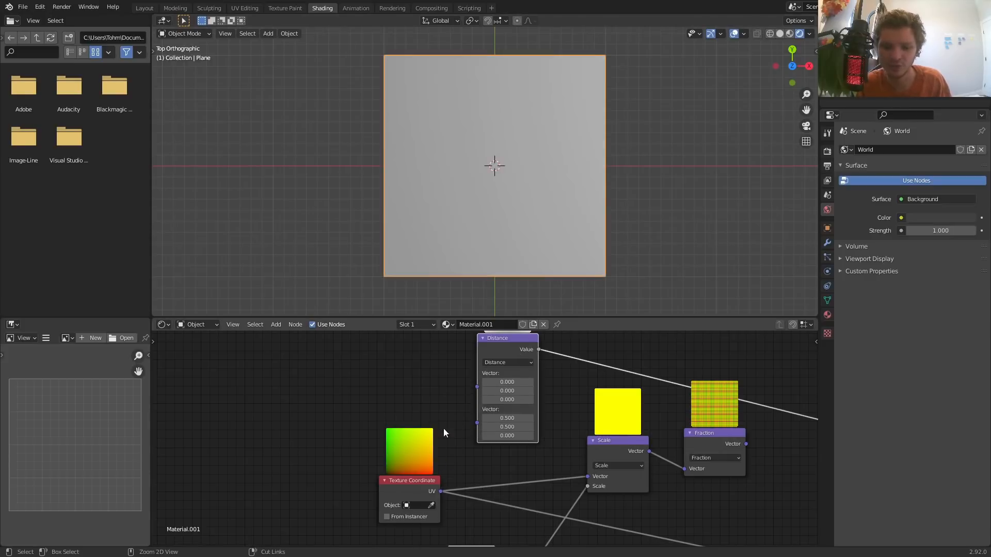
middle_drag(495, 402, 410, 398)
drag(413, 345, 710, 406)
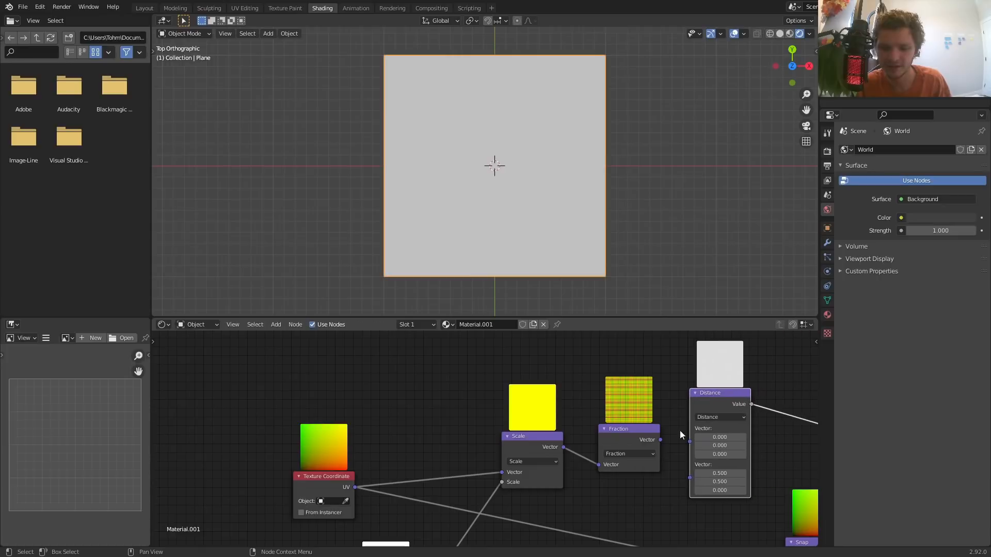
drag(660, 440, 690, 441)
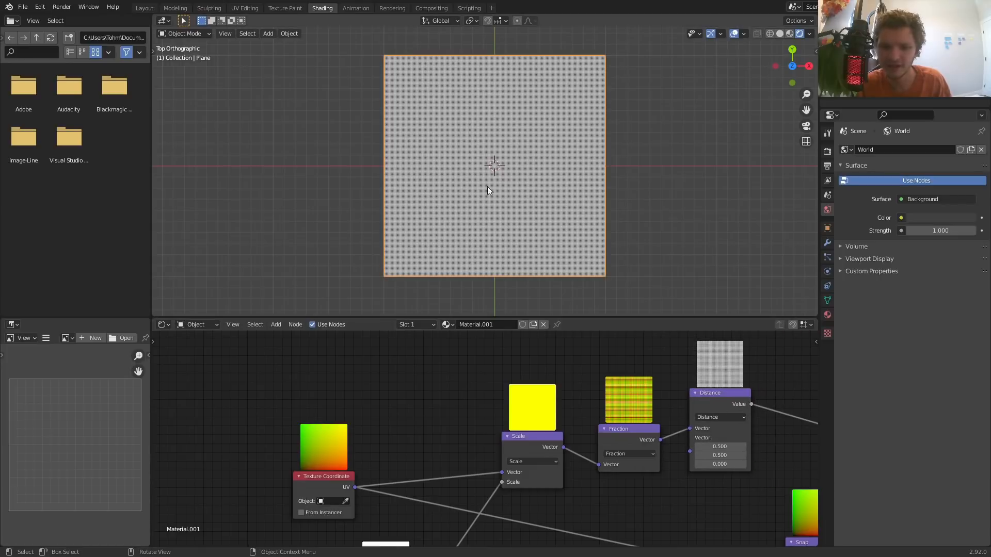
Inspect the grid of radial gradients on the plane, try a different number in the Value node, and undo that change.
scroll(483, 170, up, 4)
middle_drag(430, 431, 435, 356)
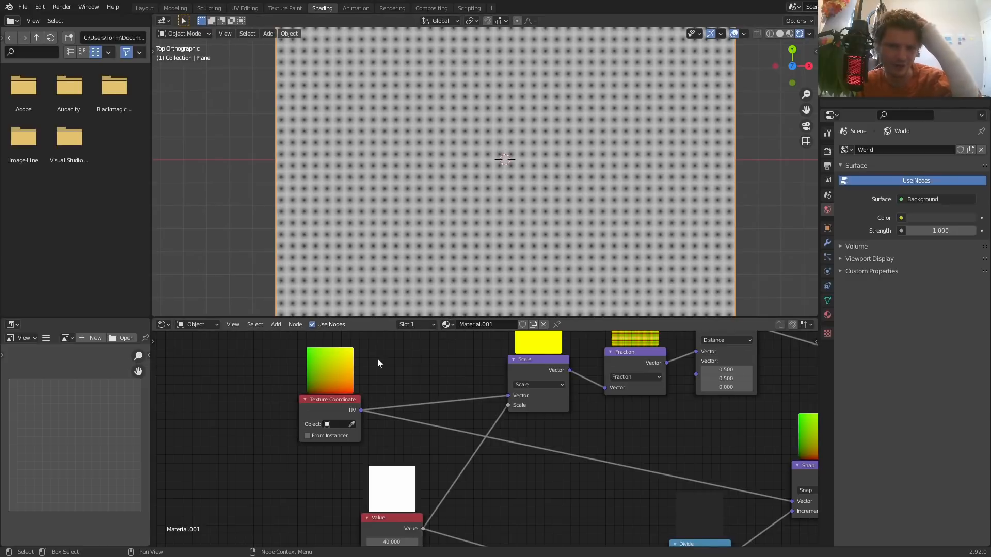
middle_drag(716, 395, 556, 456)
middle_drag(376, 431, 441, 387)
scroll(525, 199, down, 5)
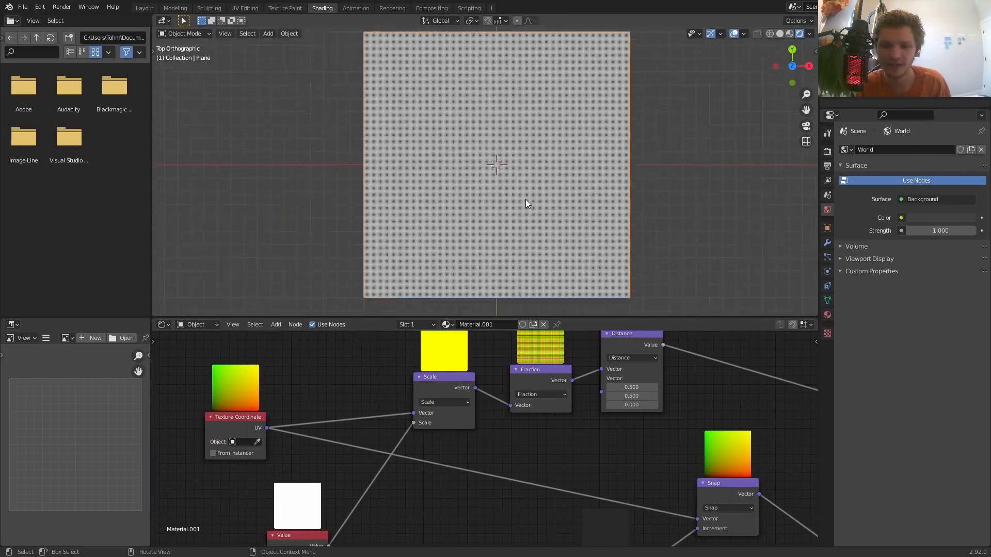
middle_drag(392, 465, 418, 407)
drag(337, 498, 310, 497)
key(ctrl+z)
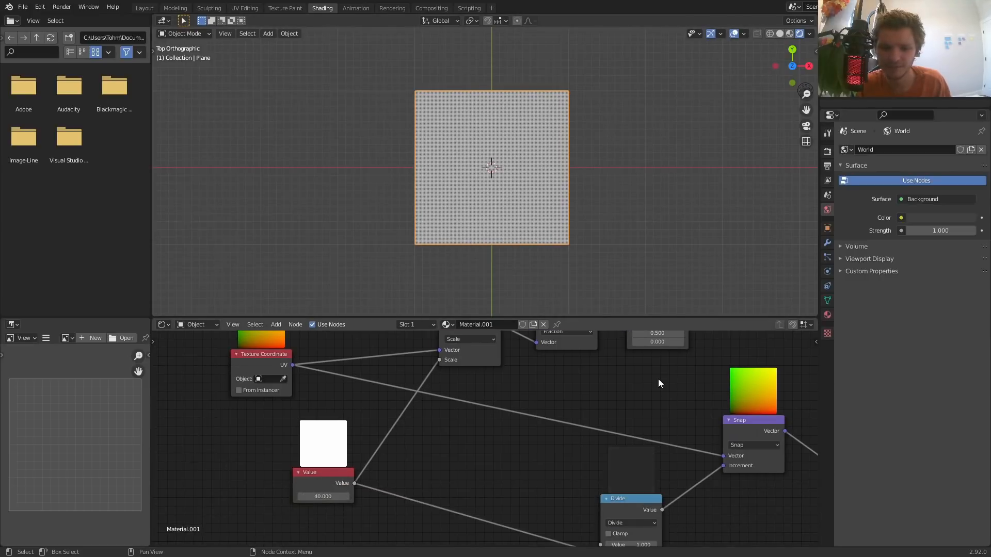
Insert a Math node after the Distance node, set it to Greater Than, and inspect the circles on the plane.
middle_drag(658, 379, 438, 463)
scroll(445, 455, up, 4)
middle_drag(483, 384, 477, 430)
key(shift+a)
text(add)
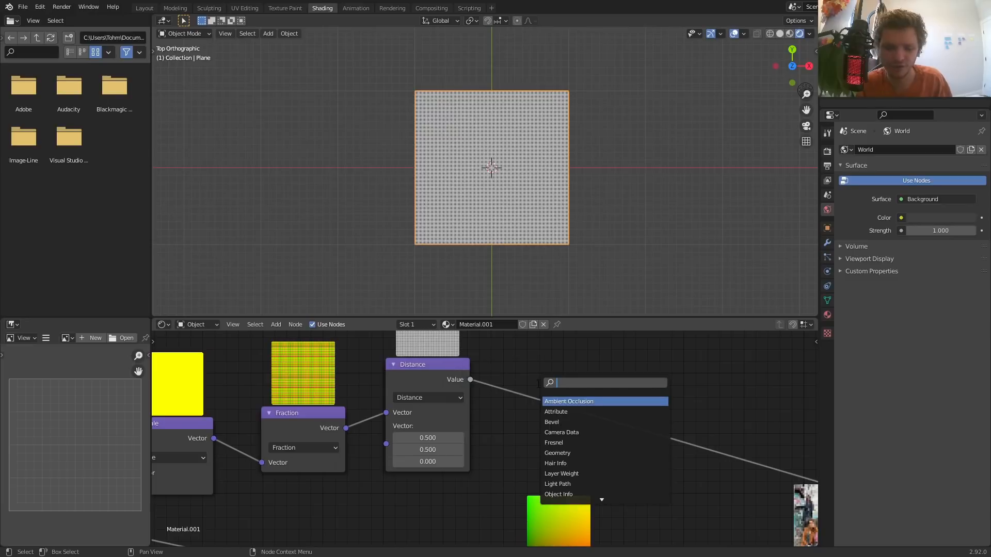
key(Return)
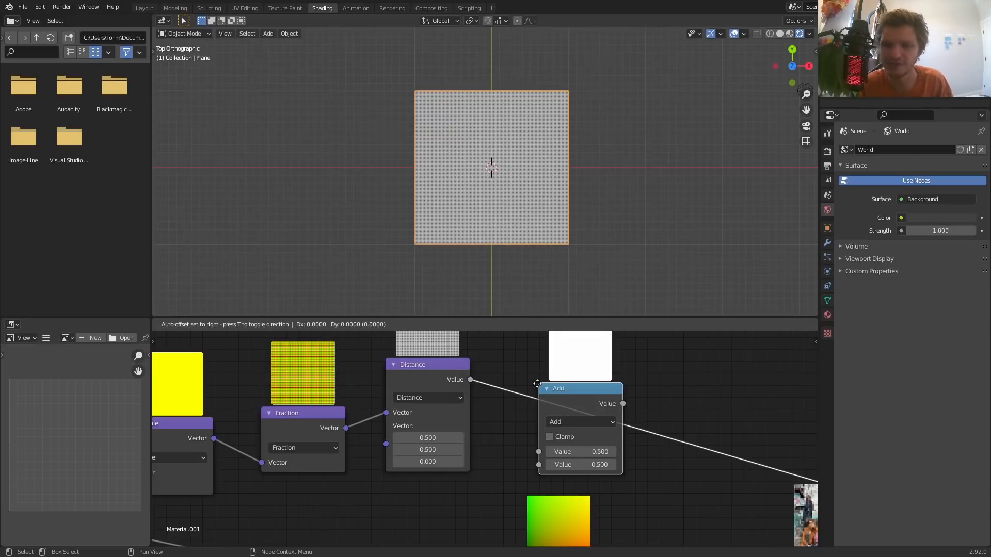
click(517, 363)
click(546, 401)
click(332, 222)
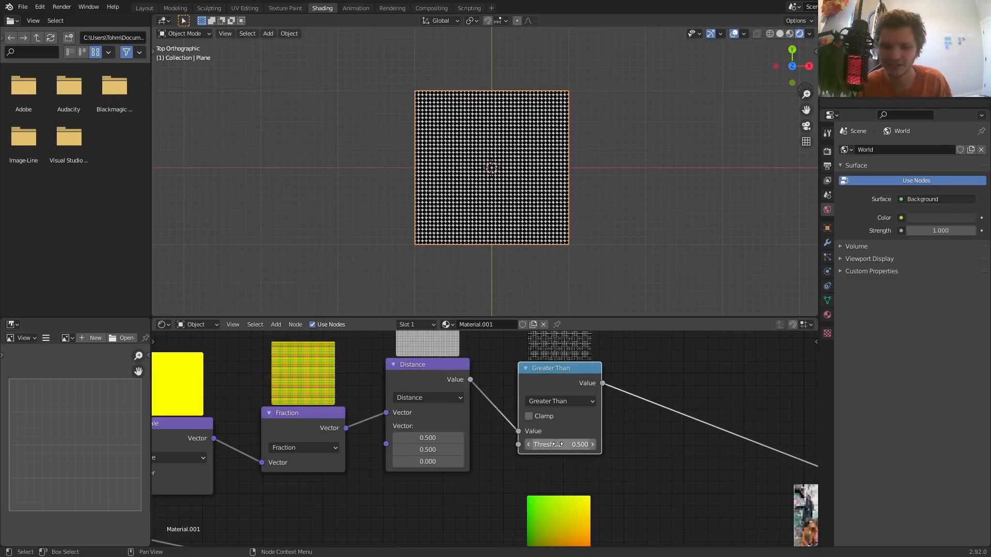
scroll(540, 223, up, 8)
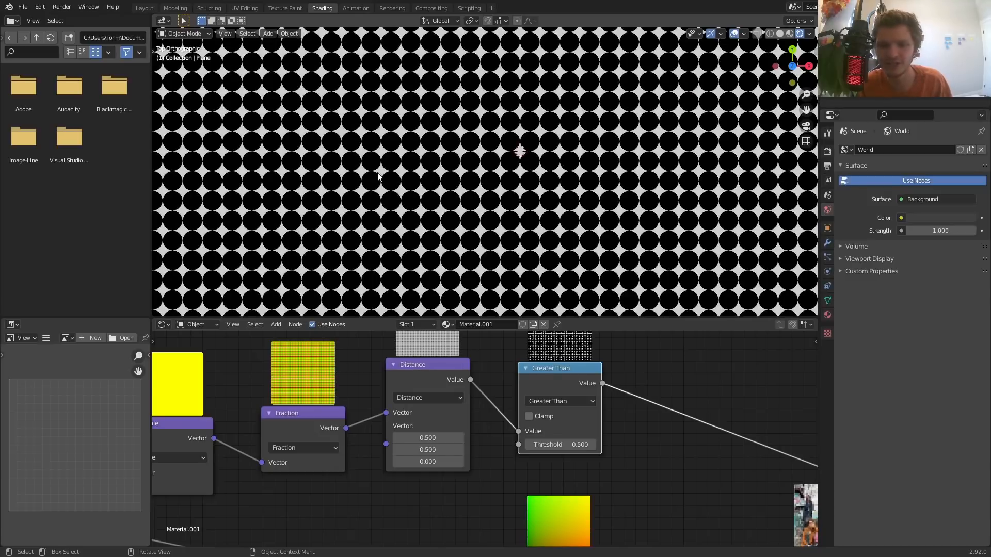
Change the Math node's operation to Less Than and set its threshold to 0.410.
click(556, 401)
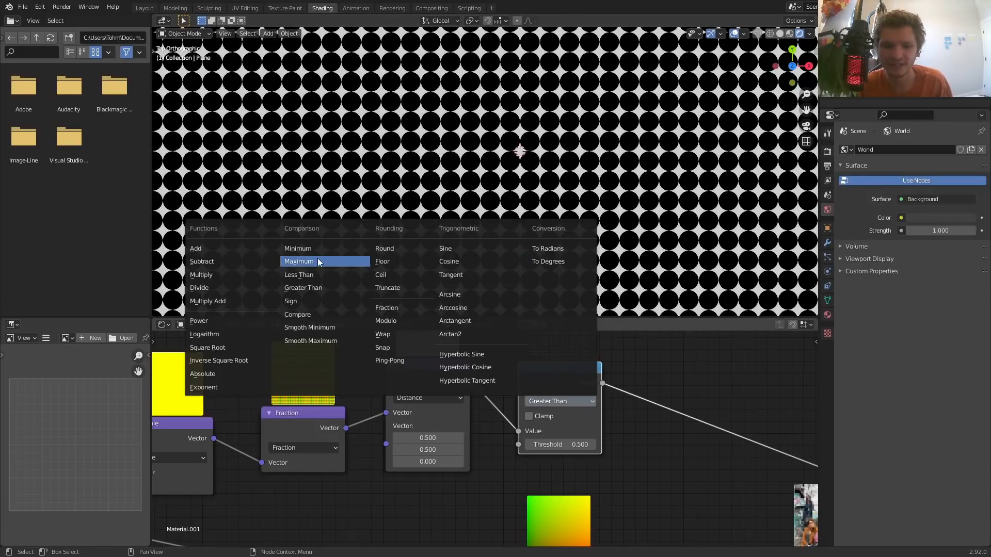
click(309, 275)
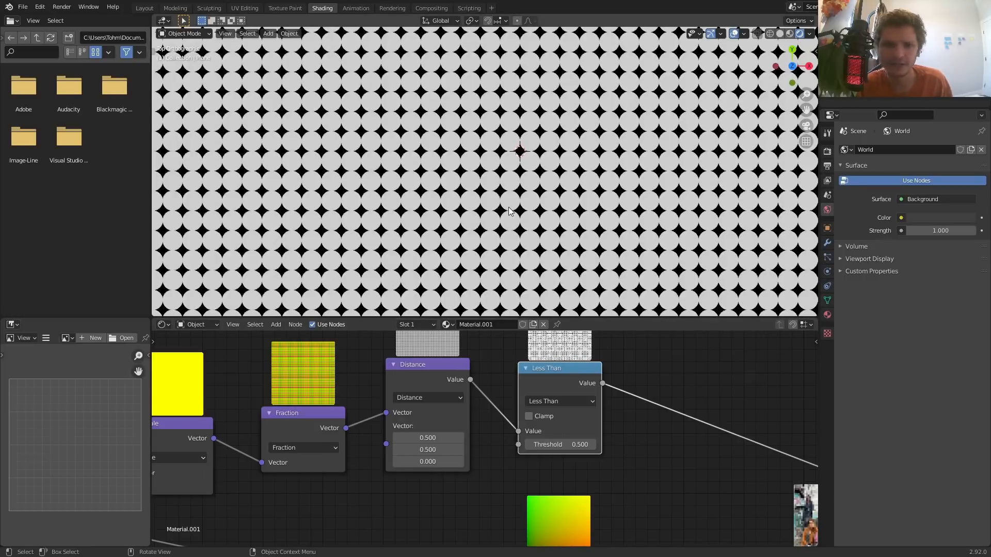
click(528, 444)
mouse_move(560, 444)
mouse_down()
mouse_move(532, 444)
mouse_move(553, 444)
mouse_up()
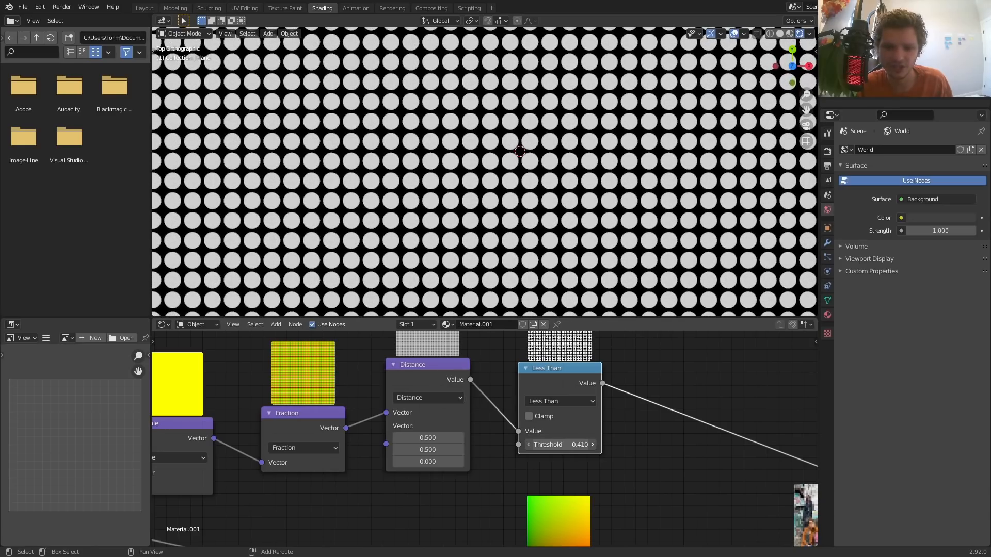
Move the combinedphoto.jpg image node closer to Snap, preview it on the plane, and shift the Viewer and Material Output nodes farther out.
scroll(621, 449, down, 7)
middle_drag(622, 450, 454, 388)
click(560, 446)
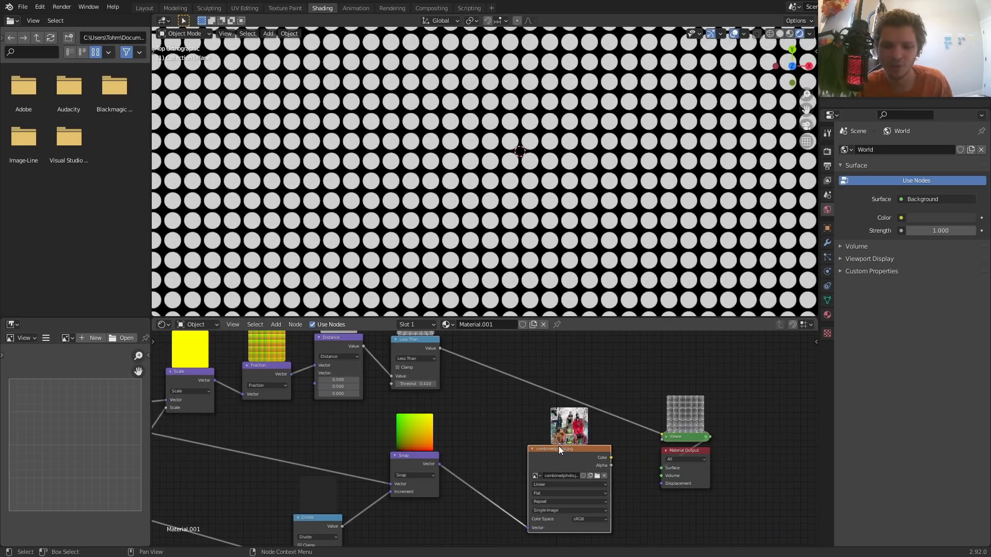
drag(560, 446, 516, 444)
ctrl+shift+click(522, 447)
middle_drag(625, 432, 502, 443)
drag(659, 537, 540, 428)
key(g)
click(688, 423)
Insert a MixRGB node after the image texture, with the Less Than value driving Fac and the image color in Color2.
key(shift+a)
text(smix)
key(Return)
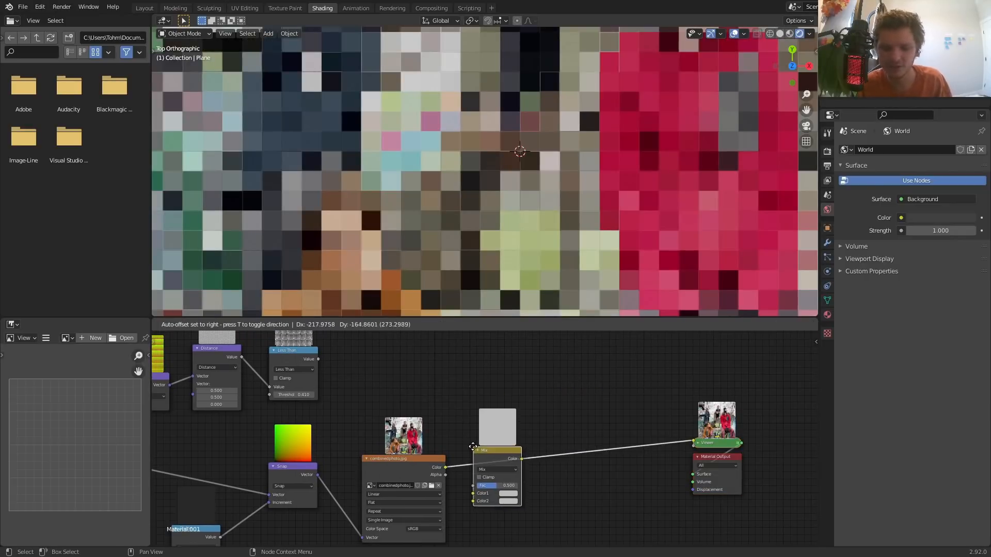
click(520, 433)
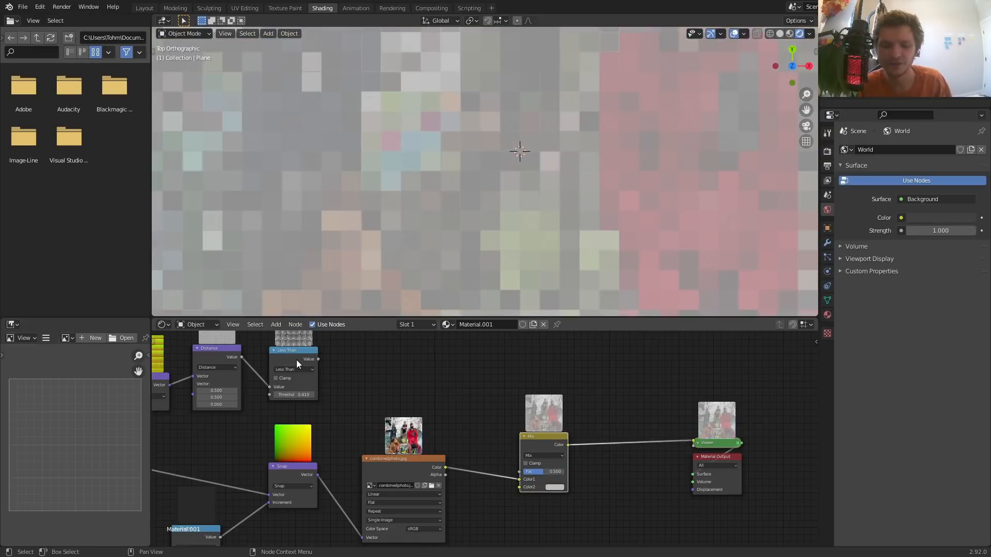
drag(318, 359, 520, 472)
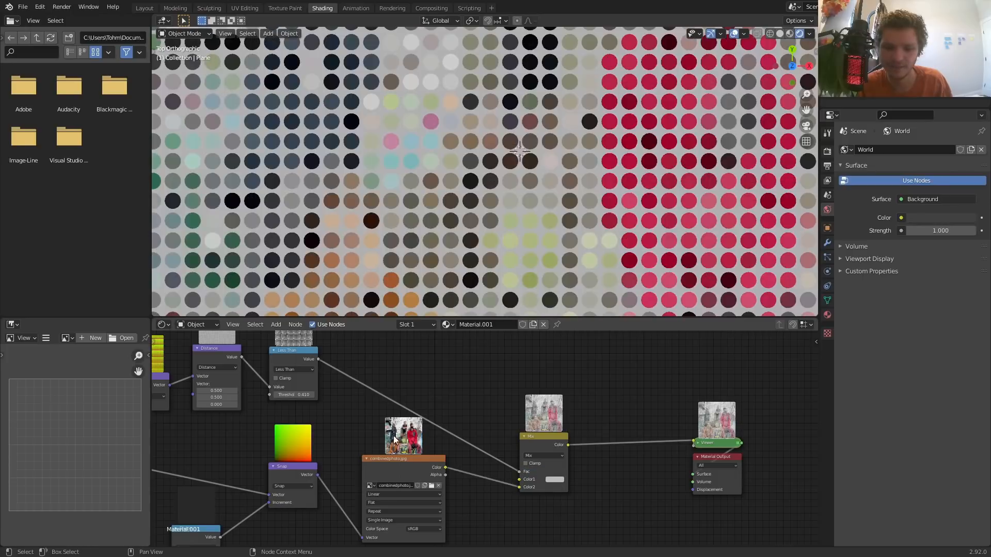
Examine the Distance and Less Than node previews and the layout of the whole node tree.
middle_drag(357, 415, 395, 364)
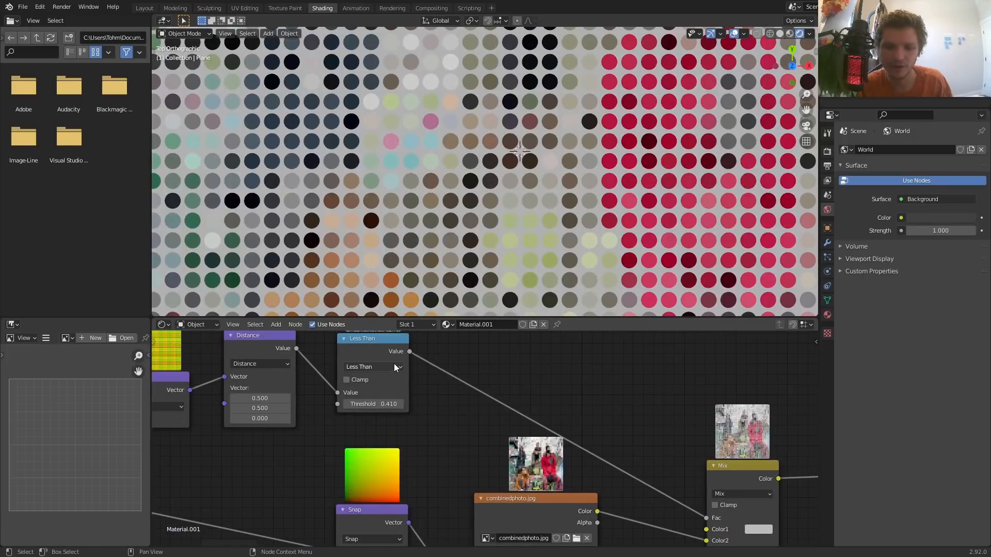
scroll(440, 413, up, 4)
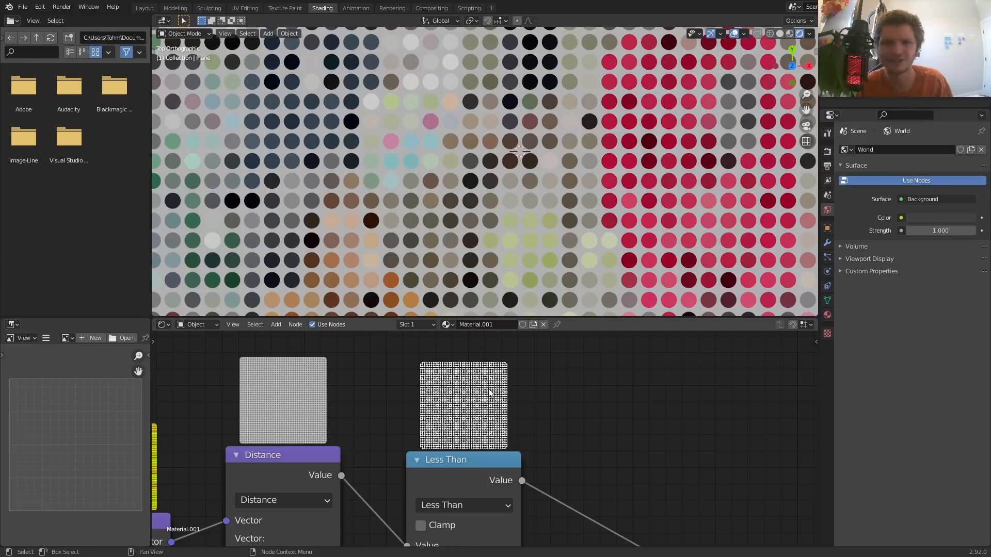
scroll(593, 397, down, 6)
middle_drag(592, 396, 440, 452)
scroll(438, 448, down, 6)
key(Home)
scroll(568, 447, up, 8)
click(553, 405)
Set the Mix node's Color1 to black with value 0 and check the colored dots across the whole plane.
middle_drag(636, 430, 337, 414)
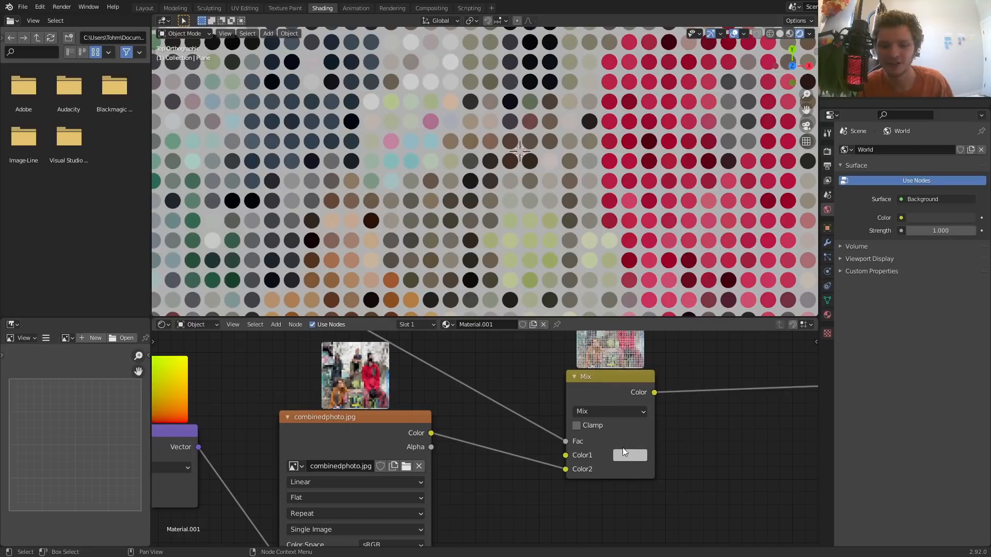
click(638, 455)
mouse_move(672, 351)
mouse_down()
mouse_move(707, 293)
mouse_move(685, 276)
mouse_up()
drag(728, 347, 725, 369)
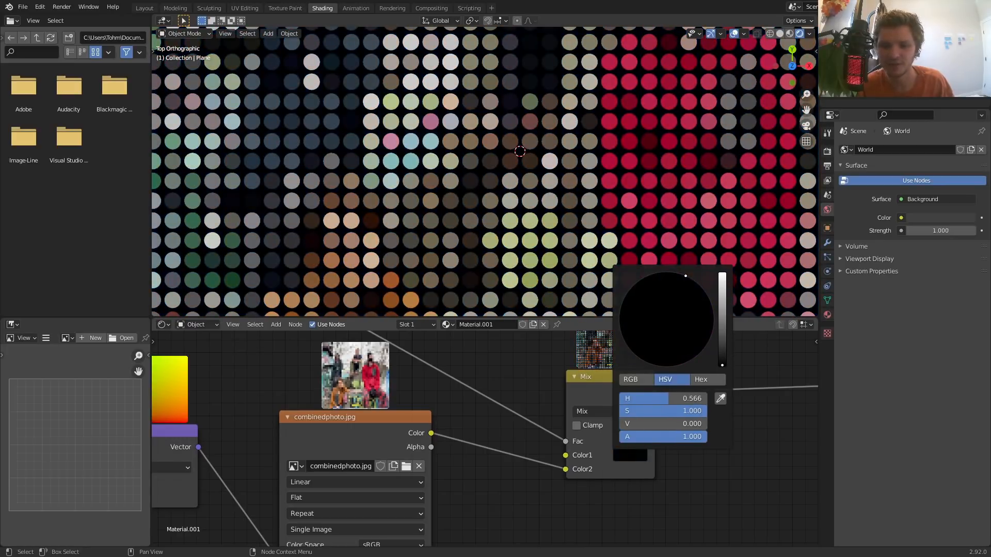
scroll(516, 211, down, 6)
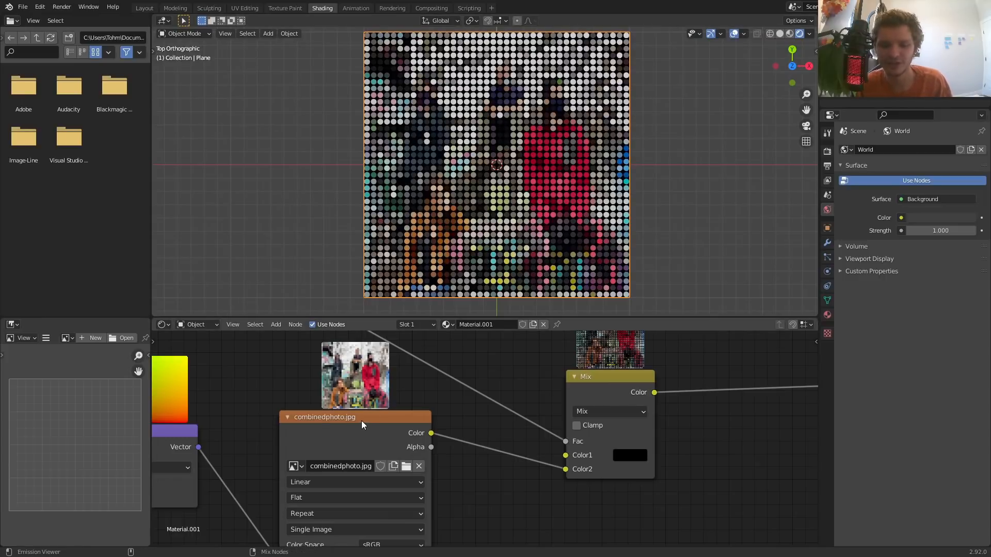
Inspect the image texture's pixelated preview, try cutting the Snap link into the image node, and undo the cut.
ctrl+scroll(358, 373, up, 6)
scroll(445, 367, up, 6)
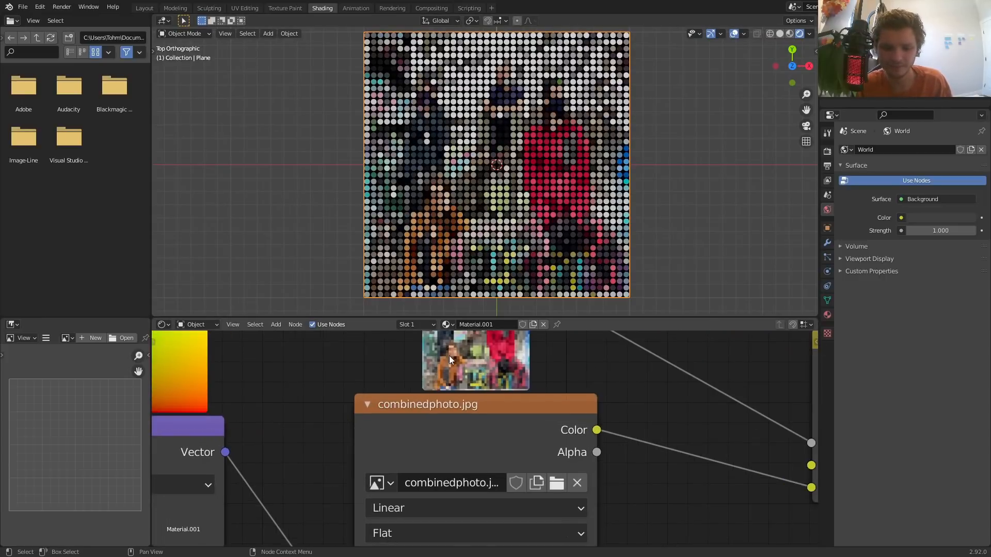
shift+scroll(458, 376, up, 3)
middle_drag(326, 521, 357, 440)
ctrl+right_drag(277, 513, 331, 454)
middle_drag(460, 373, 439, 421)
key(ctrl+z)
scroll(599, 391, down, 4)
middle_drag(756, 367, 529, 404)
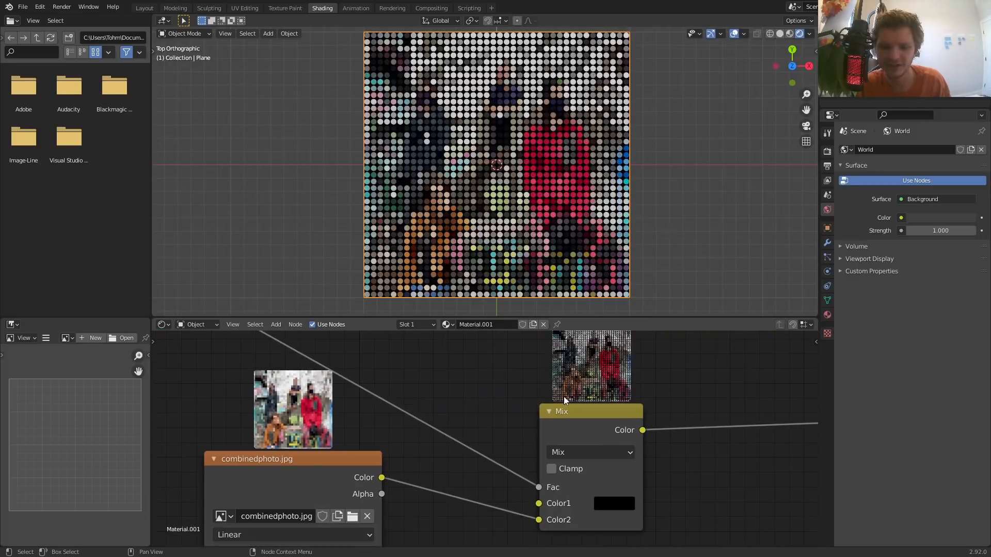
Lower the Value node that controls the grid resolution to 7.700.
scroll(379, 425, down, 4)
middle_drag(313, 456, 818, 373)
drag(386, 445, 291, 445)
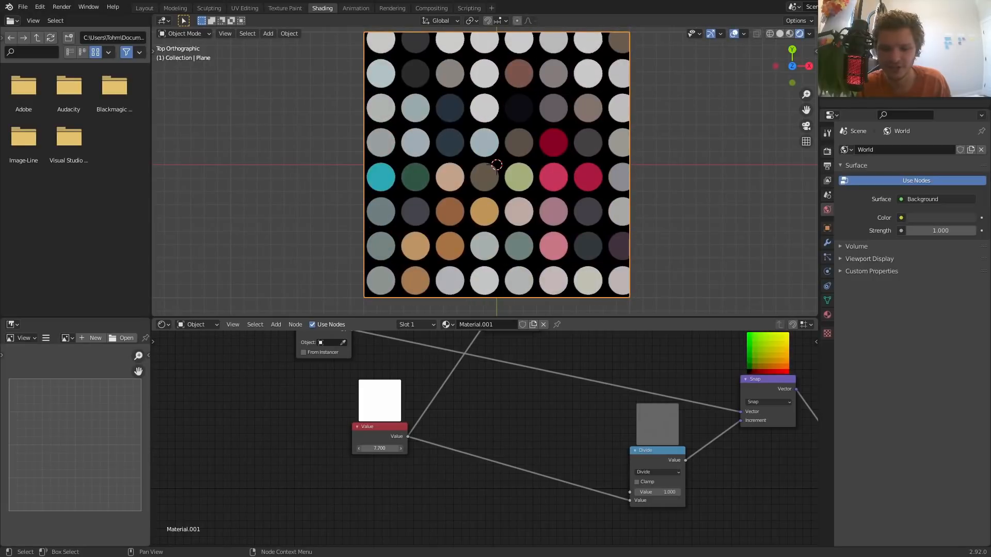
Raise the Value node controlling the grid resolution to 38.900 and load the movie IMG-1698.MOV into the image texture node.
click(379, 449)
mouse_move(370, 448)
mouse_down()
mouse_move(423, 448)
mouse_move(370, 448)
mouse_up()
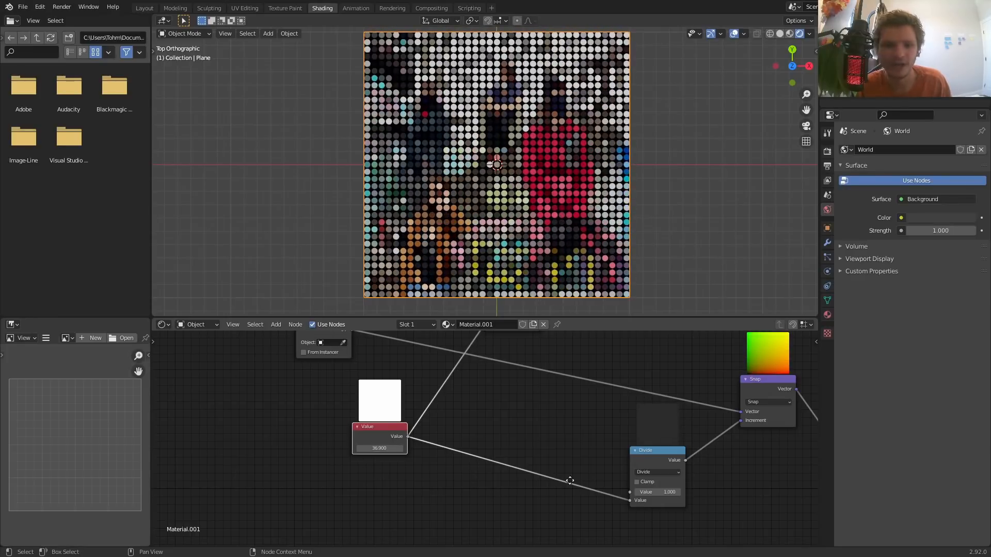
middle_drag(575, 481, 137, 485)
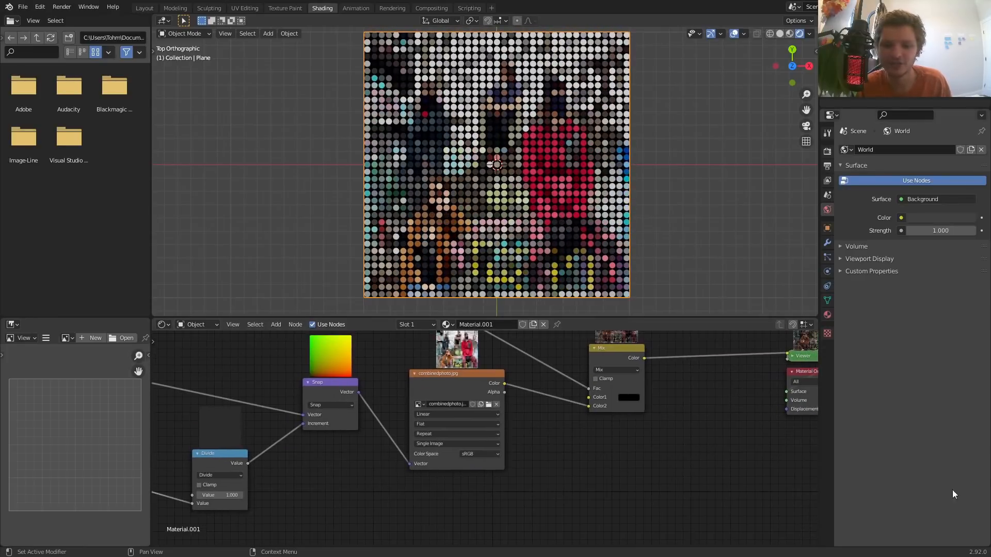
click(488, 405)
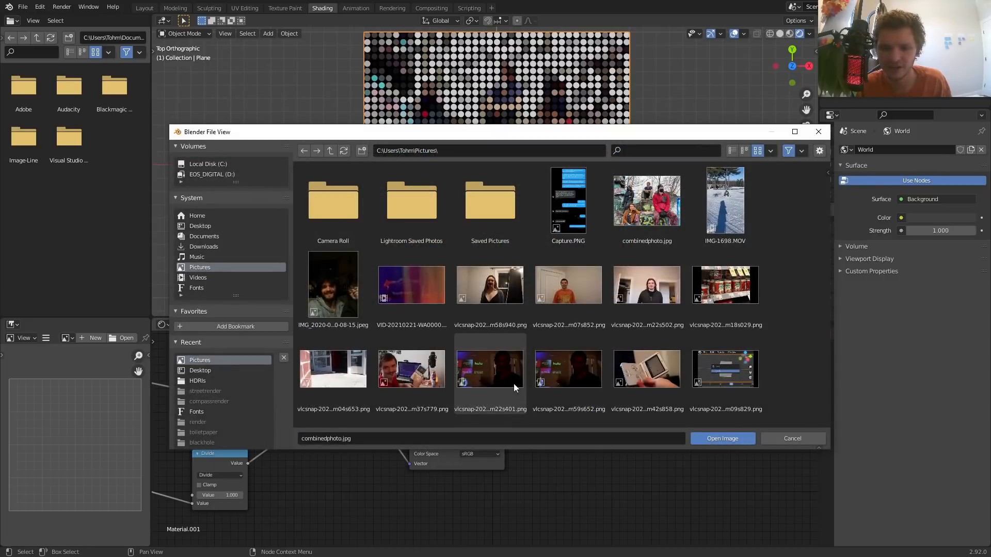
click(748, 208)
click(749, 212)
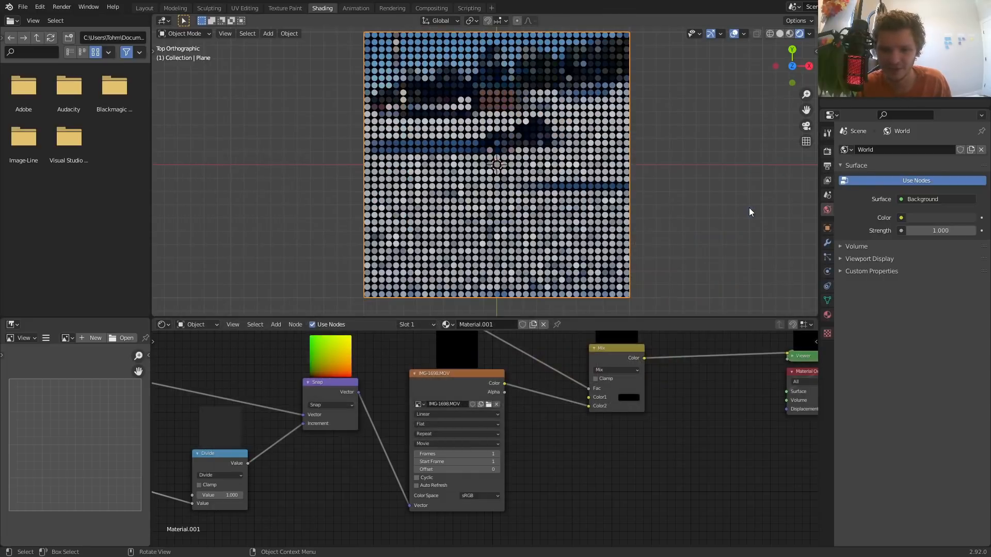
Enable Cyclic and Auto Refresh on the movie texture, set its Frames to 500, and play the animation.
key(space)
key(space)
middle_drag(462, 457, 462, 456)
click(417, 477)
click(416, 485)
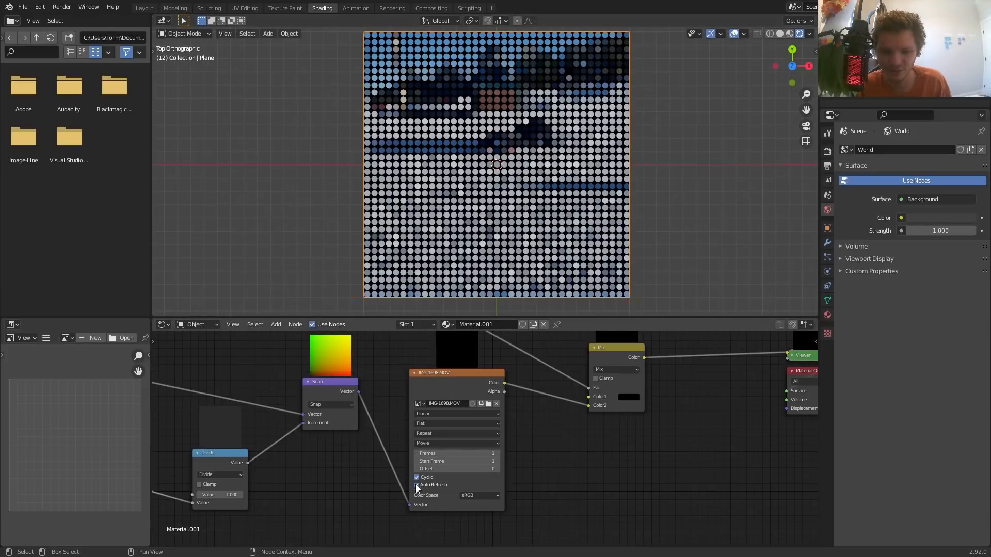
click(440, 454)
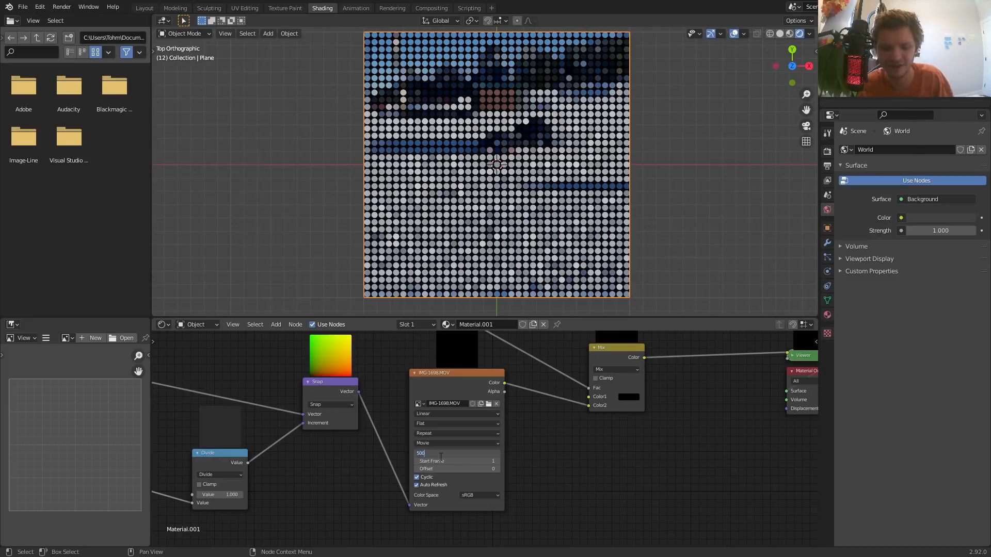
text(500)
key(Return)
key(space)
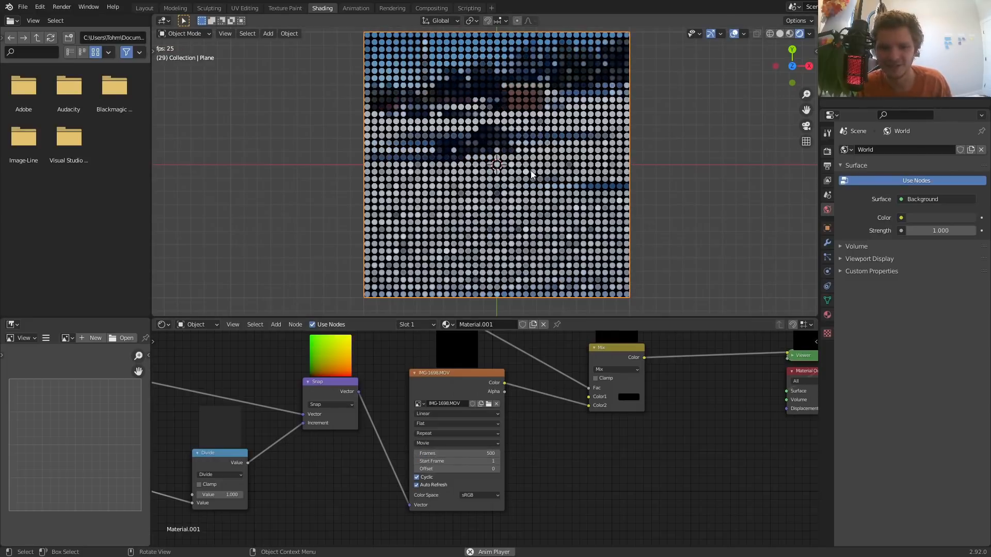
key(space)
Set the grid resolution's Value node to 50, play the dotted movie, and return to the first frame.
middle_drag(179, 433, 567, 423)
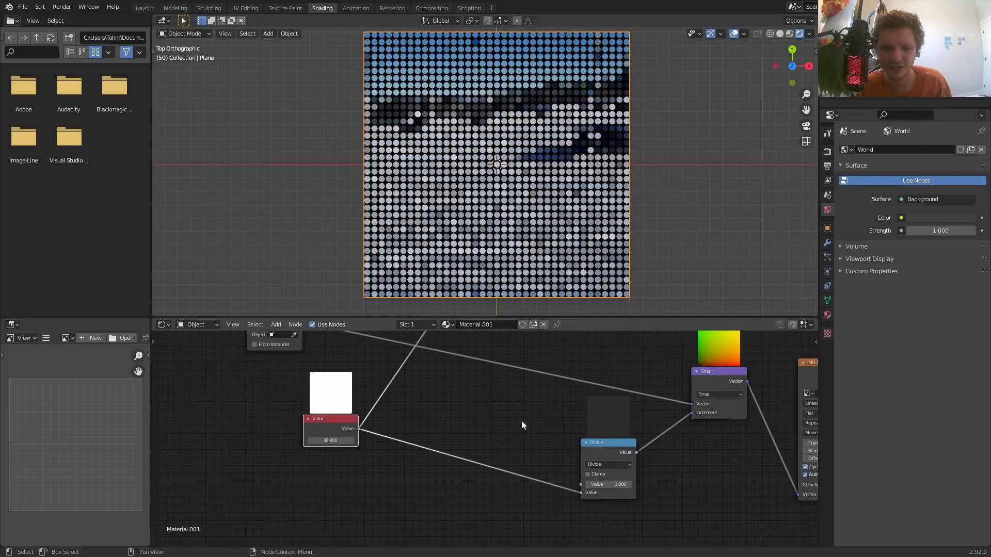
click(345, 440)
text(50)
key(Return)
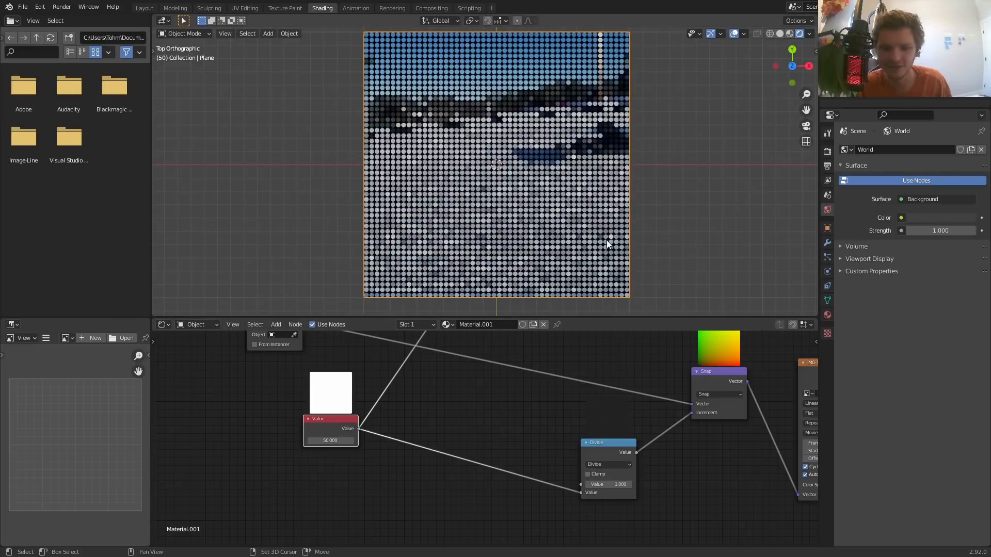
key(space)
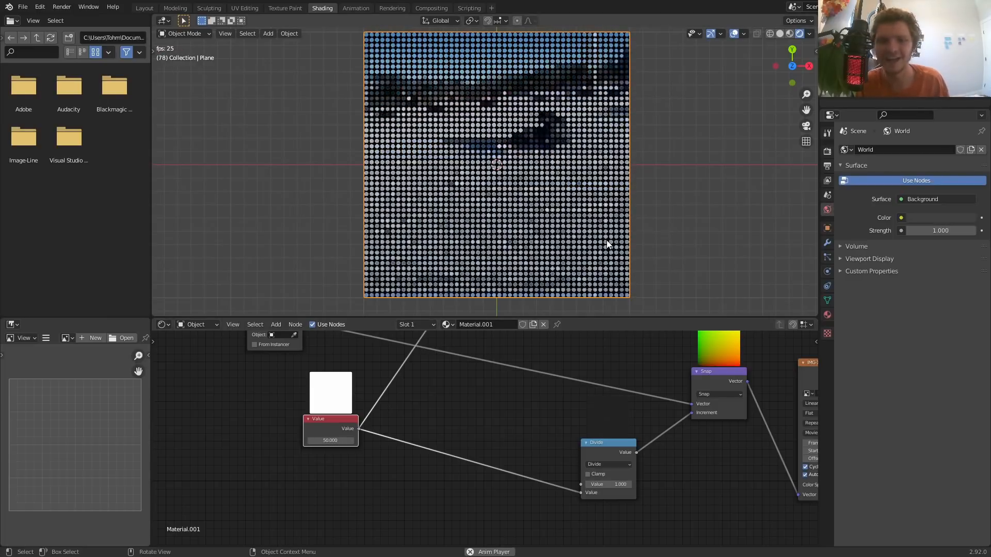
key(space)
key(shift+Left)
Switch the image texture node back to combinedphoto.jpg.
middle_drag(763, 349, 482, 401)
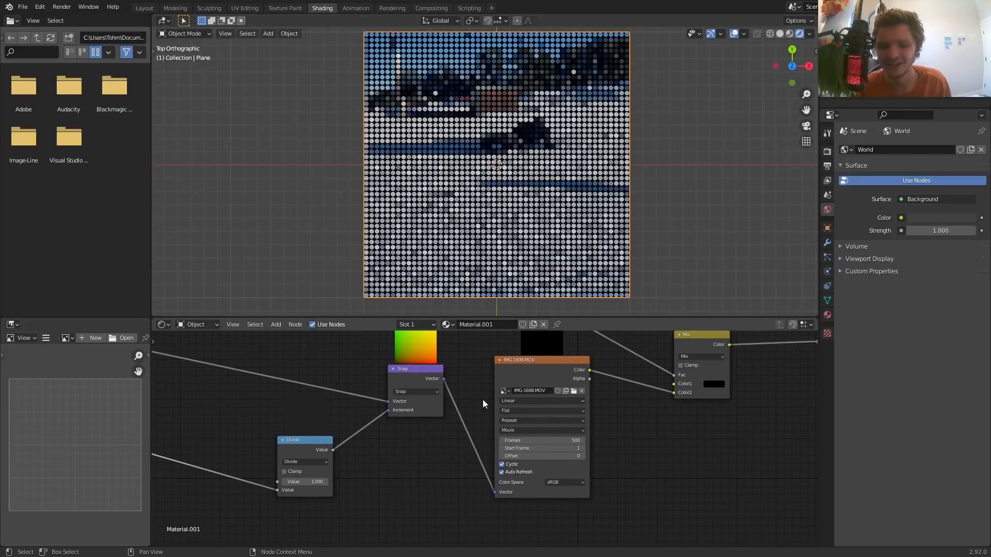
click(504, 391)
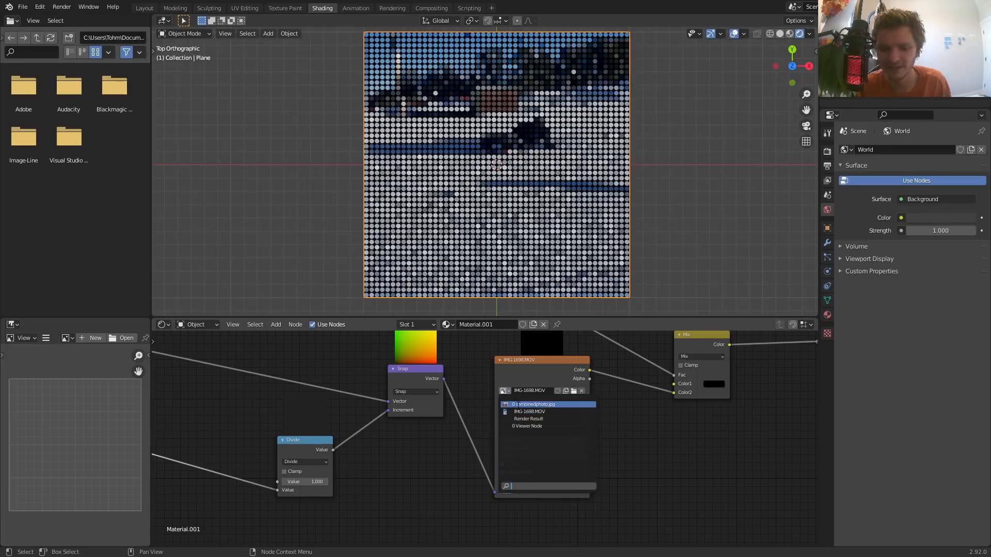
click(519, 405)
Add a shared reroute across the two Texture Coordinate links and move the Texture Coordinate node farther away from it.
middle_drag(462, 411, 654, 463)
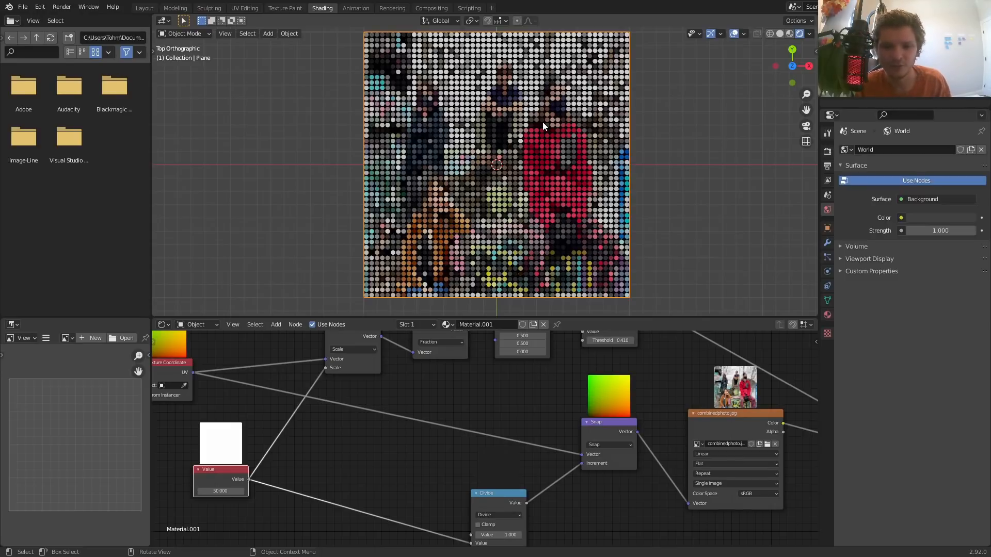
middle_drag(332, 370, 491, 415)
shift+right_drag(415, 444, 416, 352)
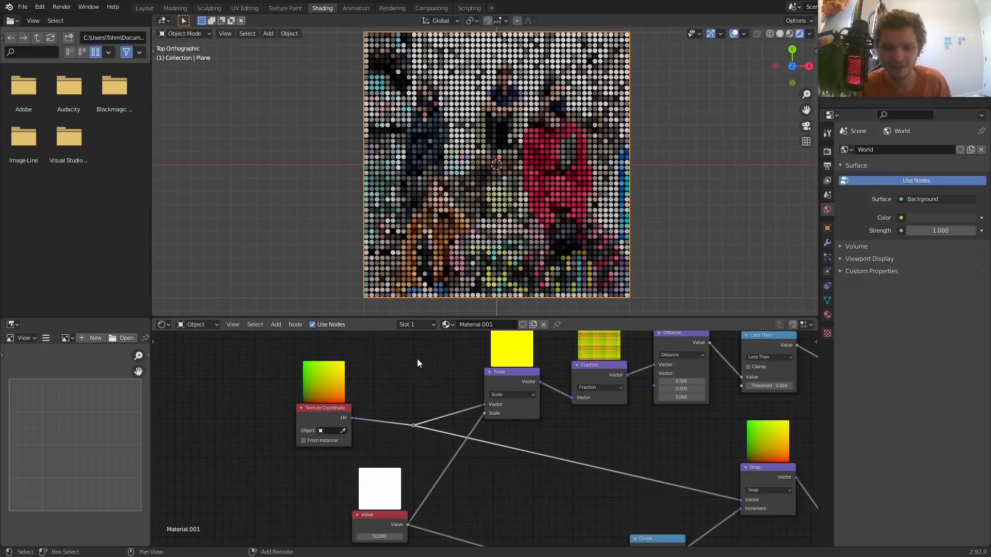
drag(349, 418, 269, 410)
scroll(525, 444, down, 3)
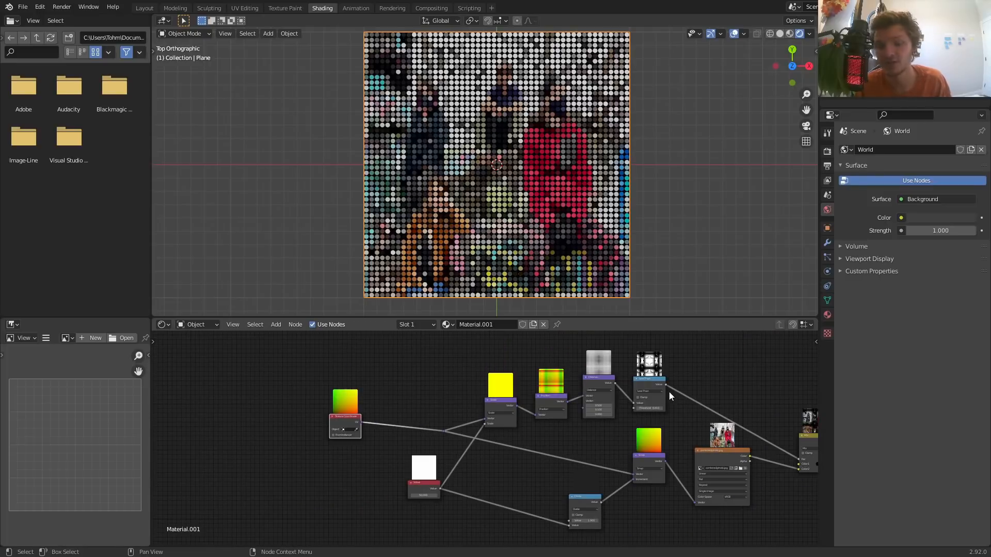
scroll(356, 402, up, 2)
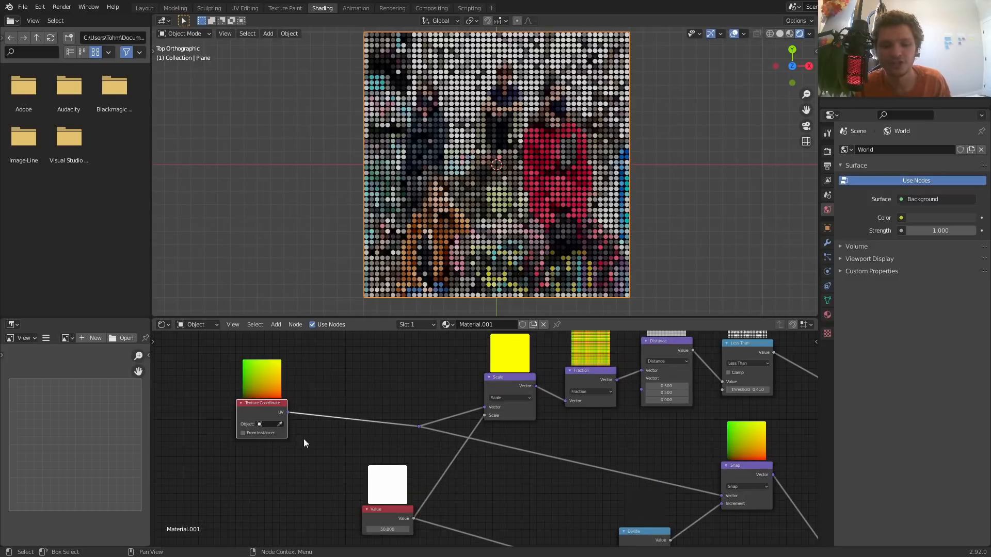
Duplicate the Scale node onto the link between Texture Coordinate and the reroute, and set its operation to Add.
click(504, 378)
key(shift+d)
click(350, 391)
click(354, 407)
click(356, 423)
scroll(407, 431, up, 2)
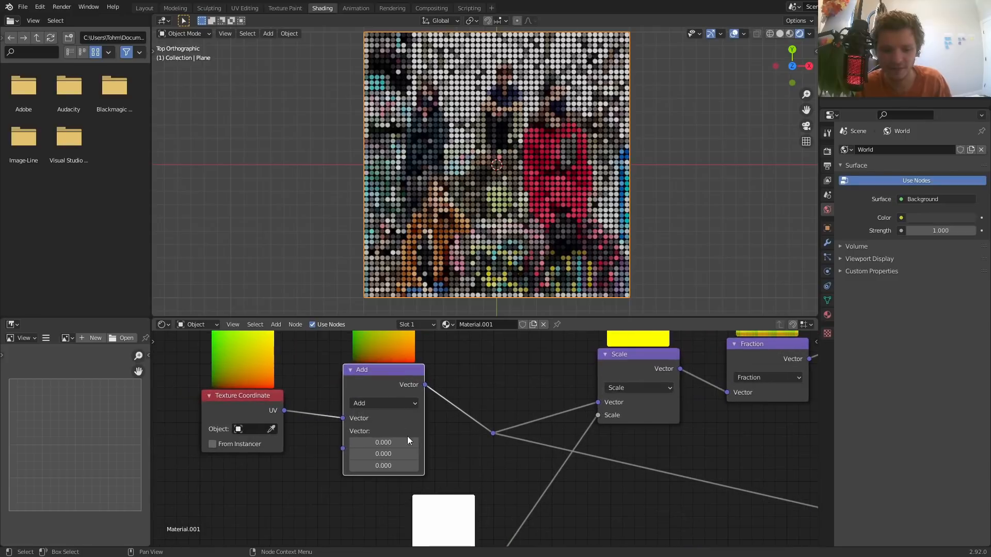
Try shifting the Add node's X offset while checking the dots up close, and undo both changes.
drag(381, 437, 454, 443)
key(ctrl+z)
scroll(534, 134, up, 12)
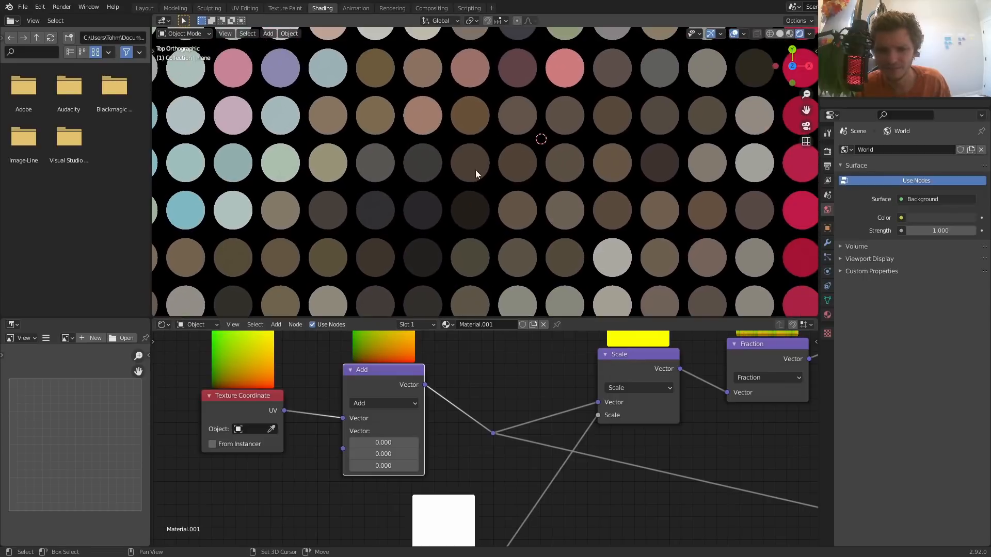
mouse_move(395, 442)
mouse_down()
mouse_move(431, 442)
mouse_move(391, 437)
mouse_up()
key(ctrl+z)
Set the Add node's X offset to 0.01 and halve it to 0.005.
click(389, 440)
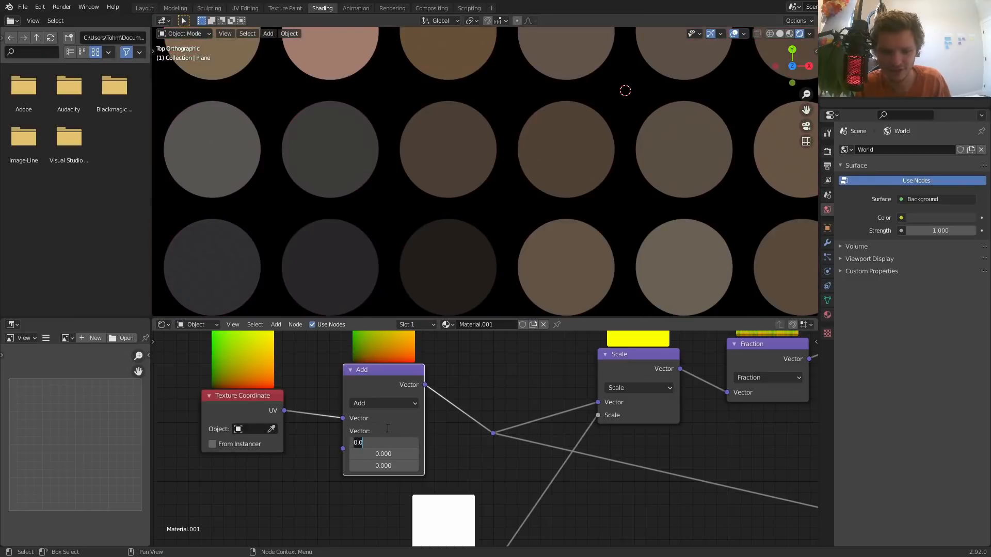
text(.01)
key(Return)
click(387, 442)
click(387, 443)
text(/2)
key(Return)
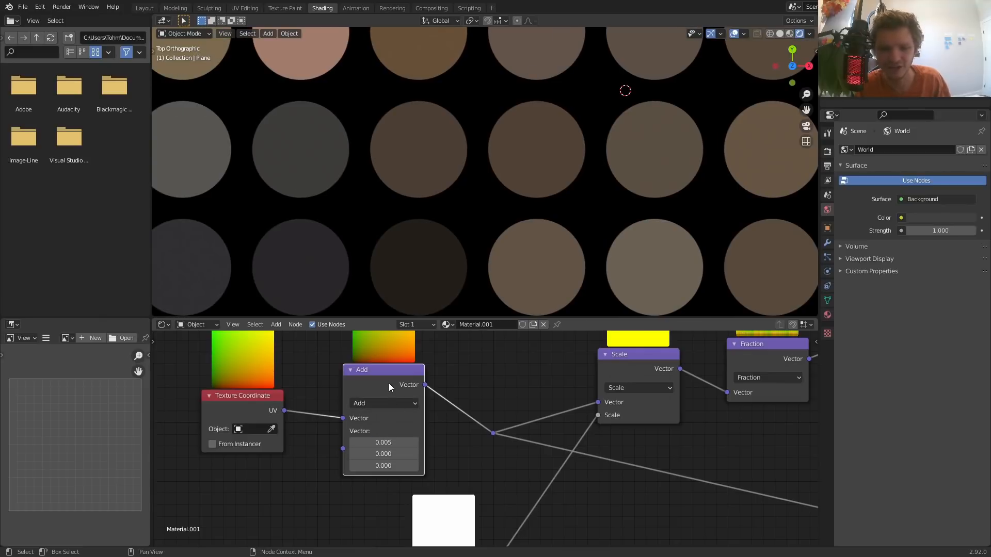
Delete the Add node while keeping Texture Coordinate linked to the reroute, and check the dotted image on the plane.
key(ctrl+x)
scroll(567, 248, down, 15)
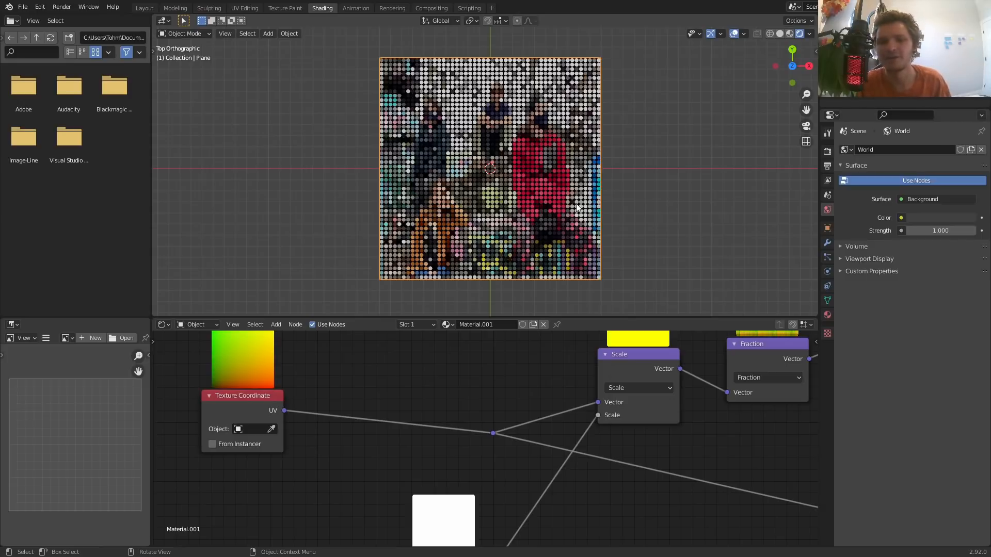
scroll(601, 142, up, 5)
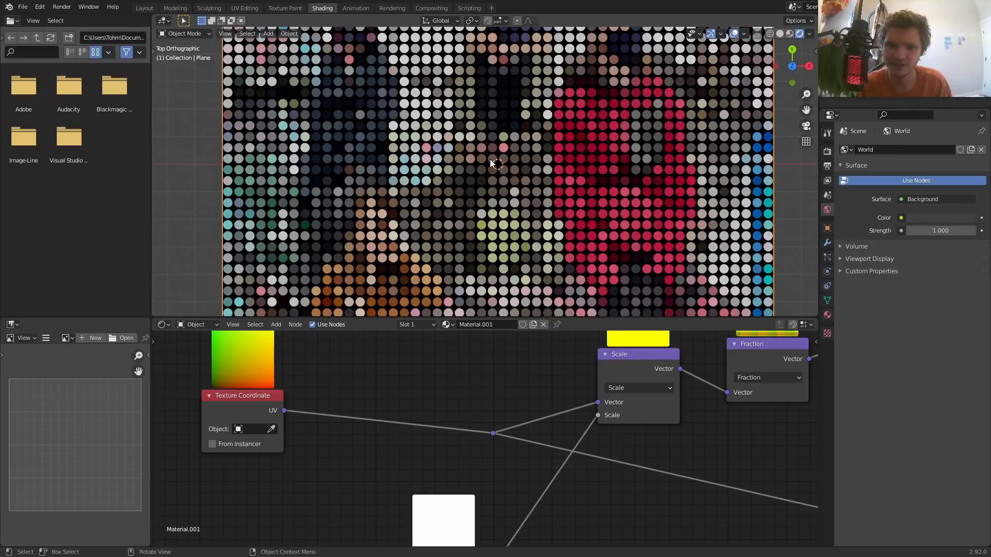
scroll(622, 405, down, 3)
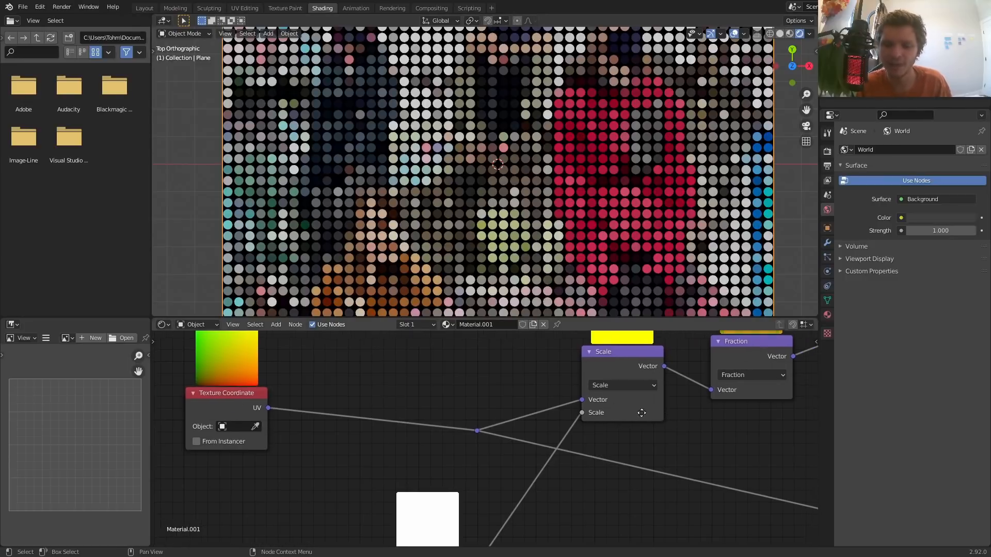
Insert a duplicated vector math node, set to Add, on the link between the reroute and the Snap node.
middle_drag(623, 408, 523, 420)
drag(442, 346, 600, 388)
click(550, 464)
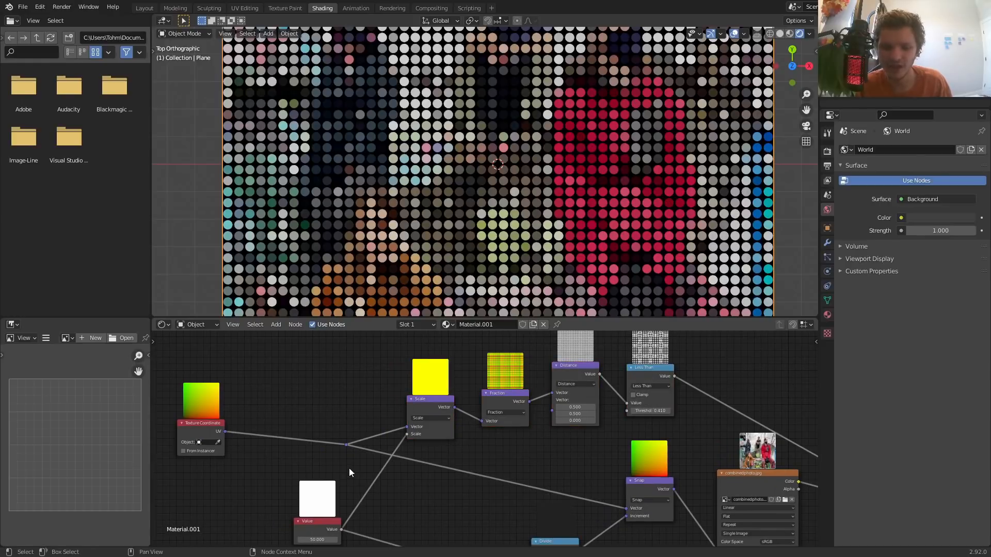
click(346, 445)
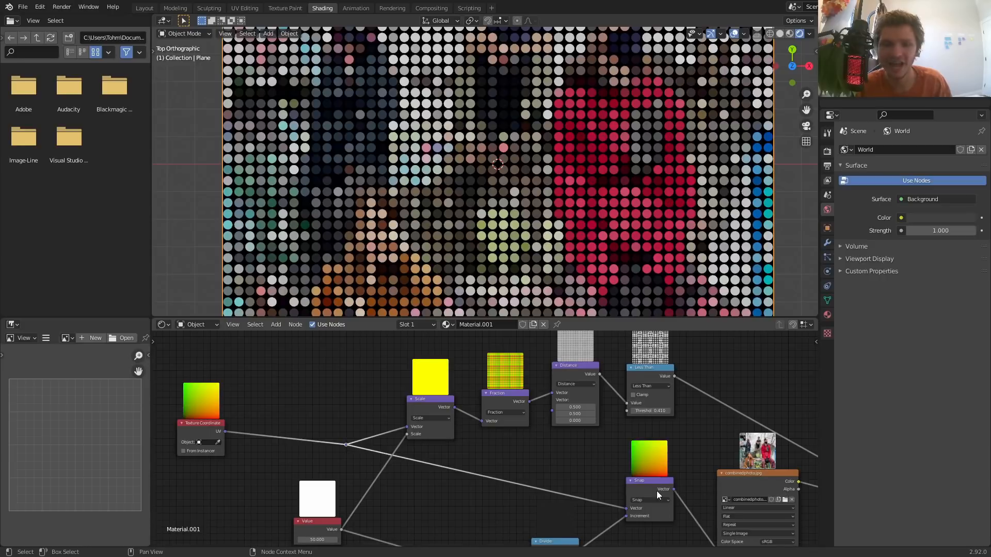
scroll(649, 487, up, 2)
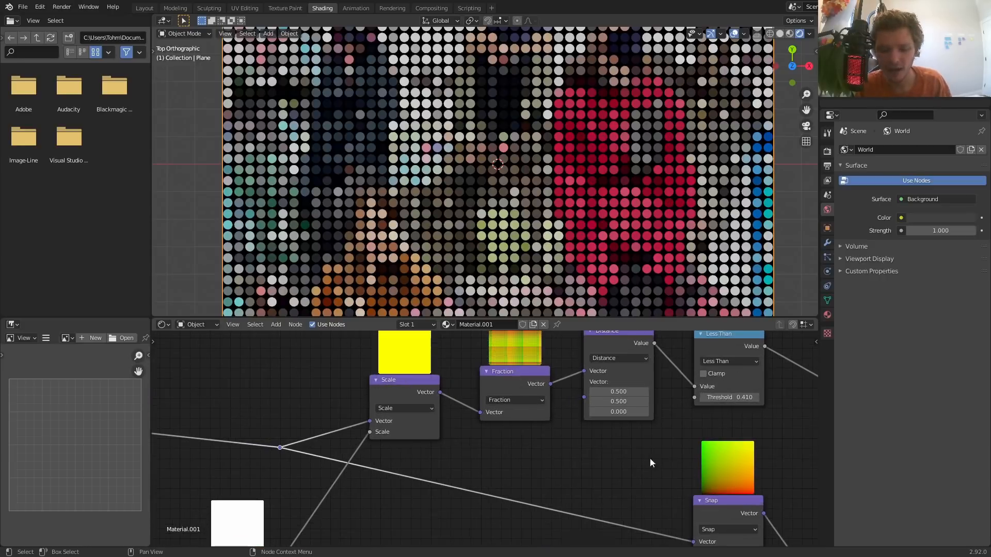
key(shift+d)
click(501, 500)
click(503, 505)
click(509, 491)
middle_drag(482, 528, 473, 443)
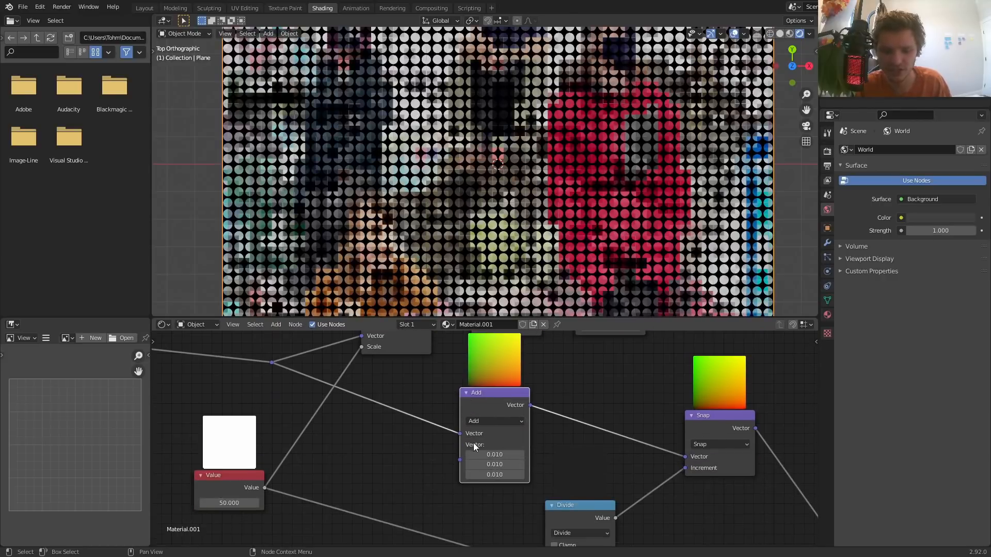
Set all three components of the Add node's offset vector to 0.
click(496, 455)
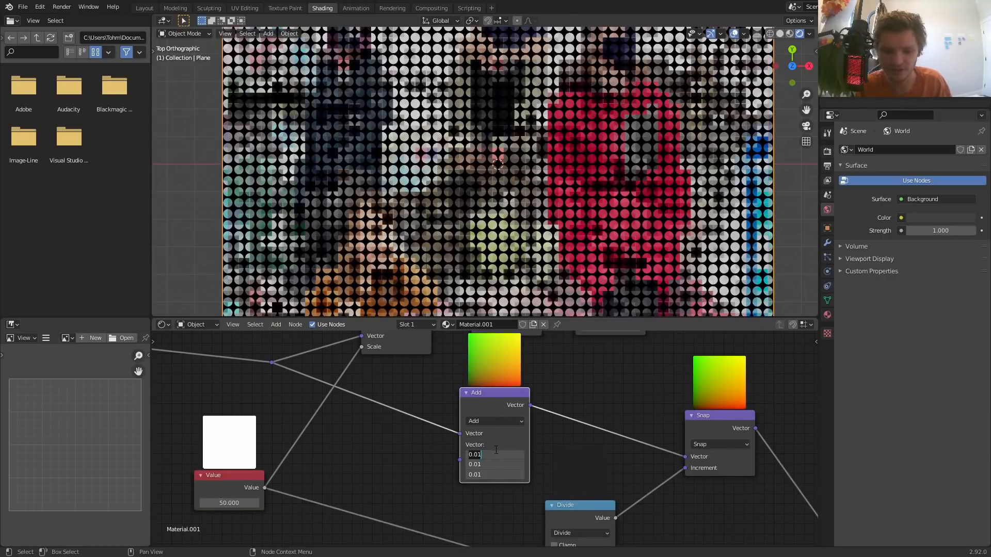
text(0)
key(Return)
Shift the Add node's X offset to 2.250 and examine the split colors inside the dots up close.
drag(495, 455, 699, 455)
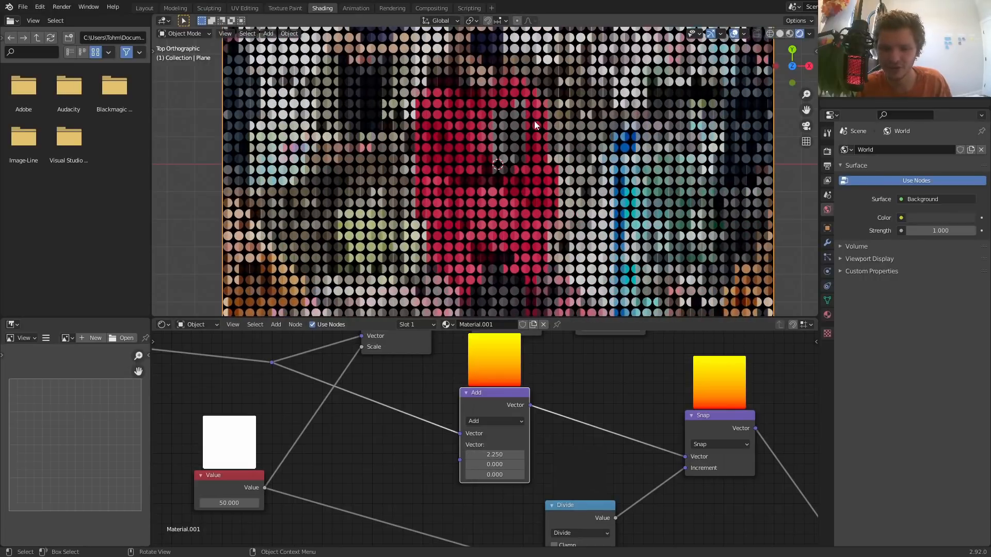
scroll(545, 138, up, 2)
scroll(545, 139, up, 4)
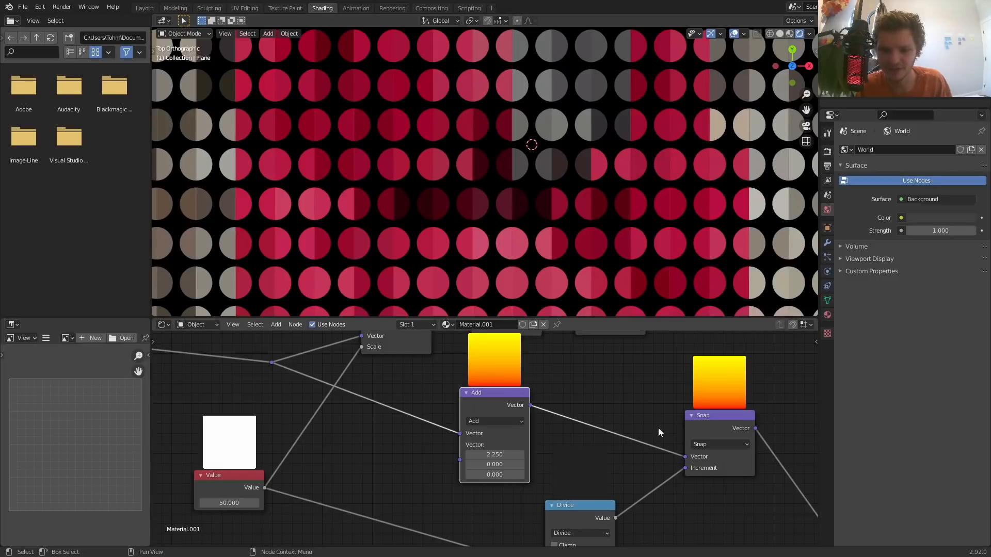
Preview the image texture node's pixelated output directly on the plane, undo the preview, and look closely at the dots.
scroll(658, 428, down, 3)
ctrl+shift+click(683, 429)
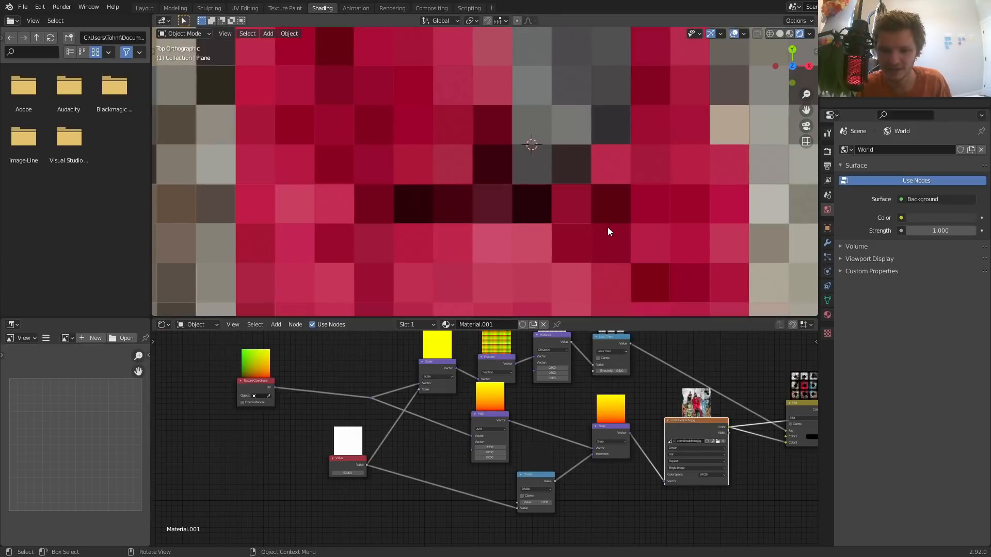
key(ctrl+z)
scroll(479, 210, up, 3)
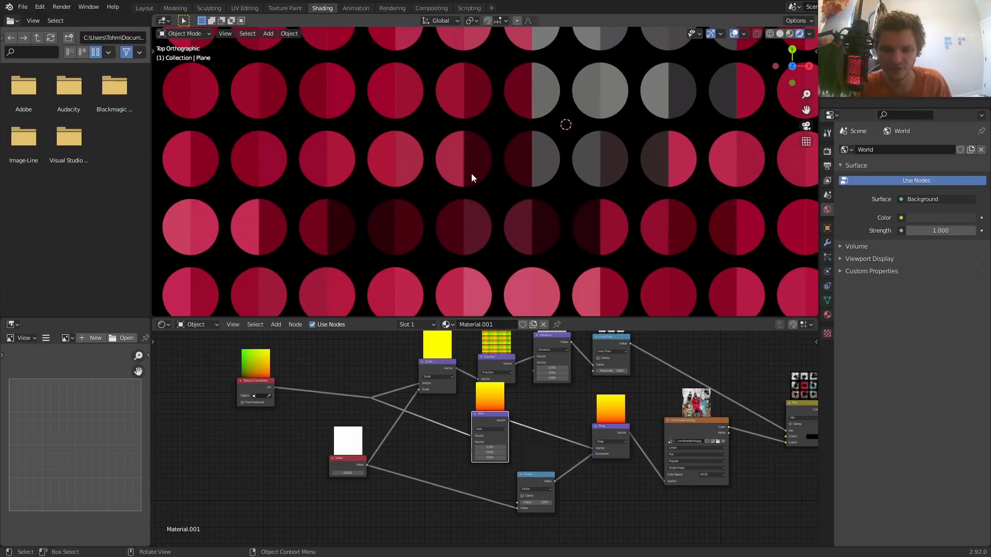
Shift the Add node's X offset further to move the image under the dots, and reset it to 0.
scroll(495, 449, up, 2)
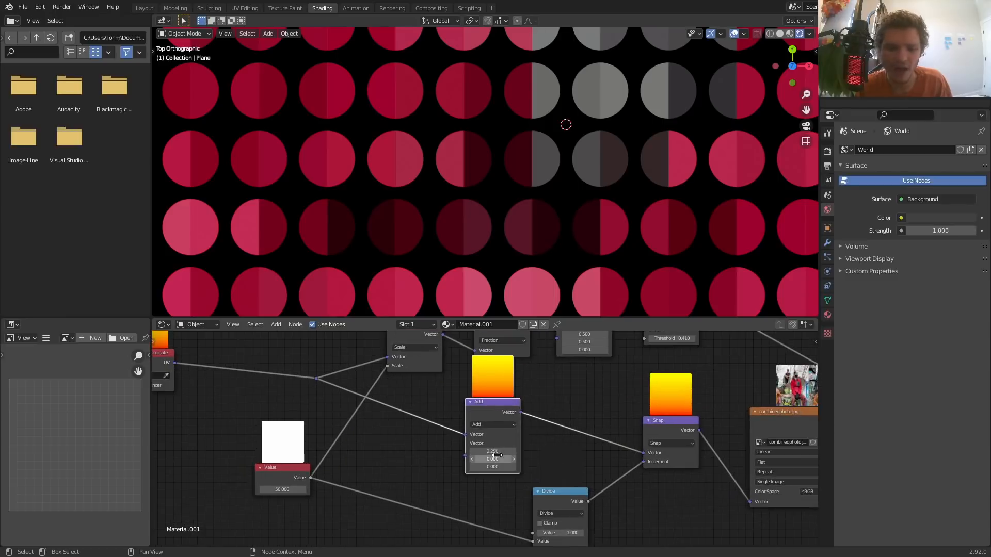
drag(495, 452, 527, 452)
click(492, 451)
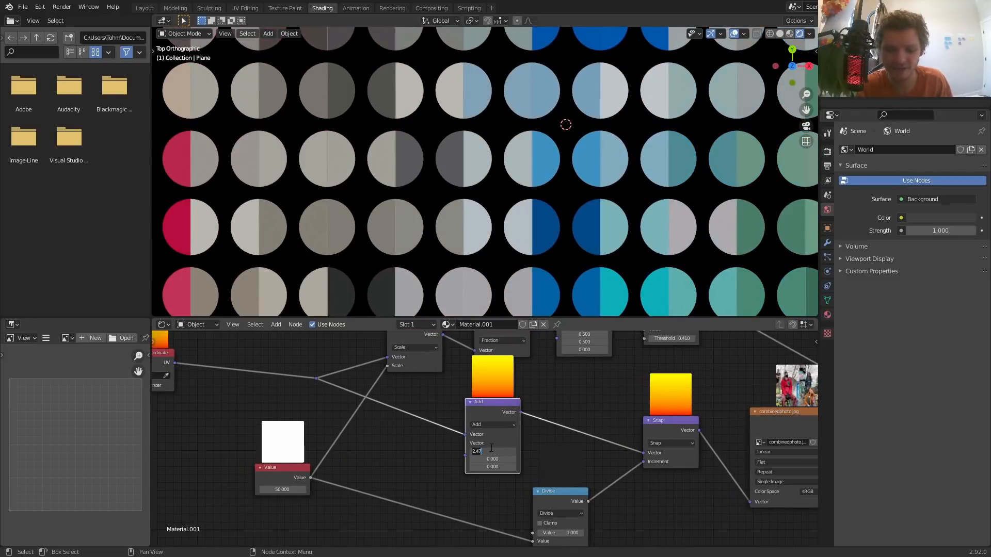
text(0)
key(Return)
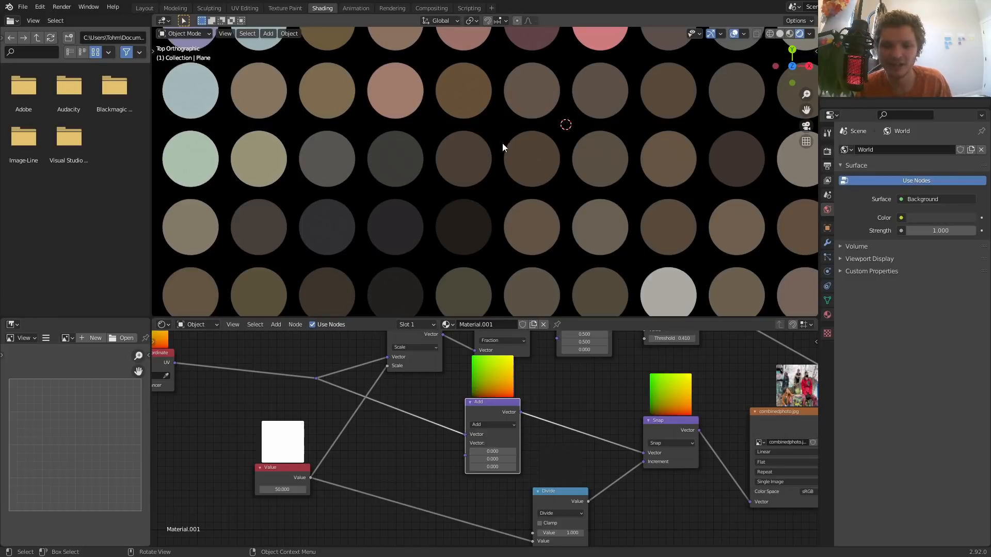
Move the Divide and Add nodes to make room and add a Combine XYZ node between them.
drag(546, 490, 352, 478)
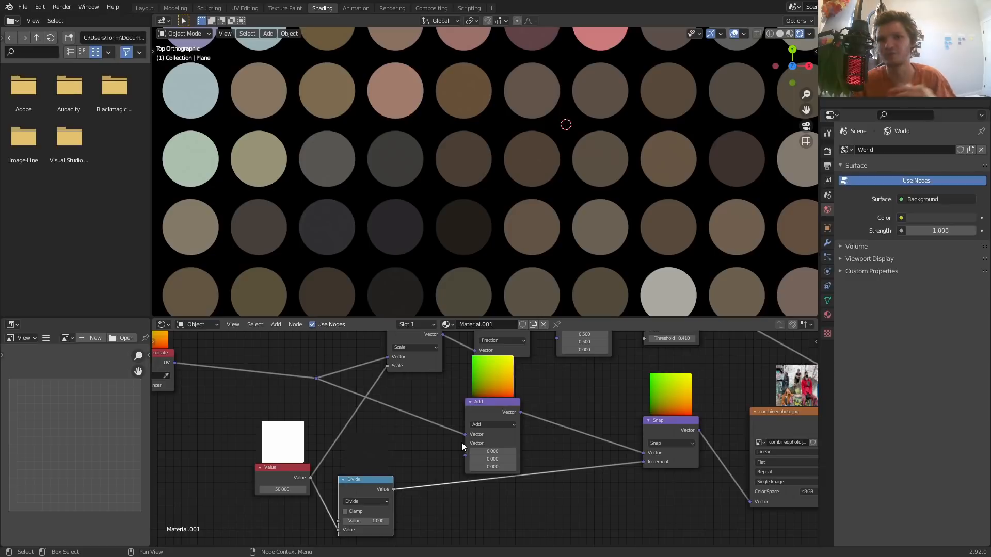
drag(498, 409, 537, 392)
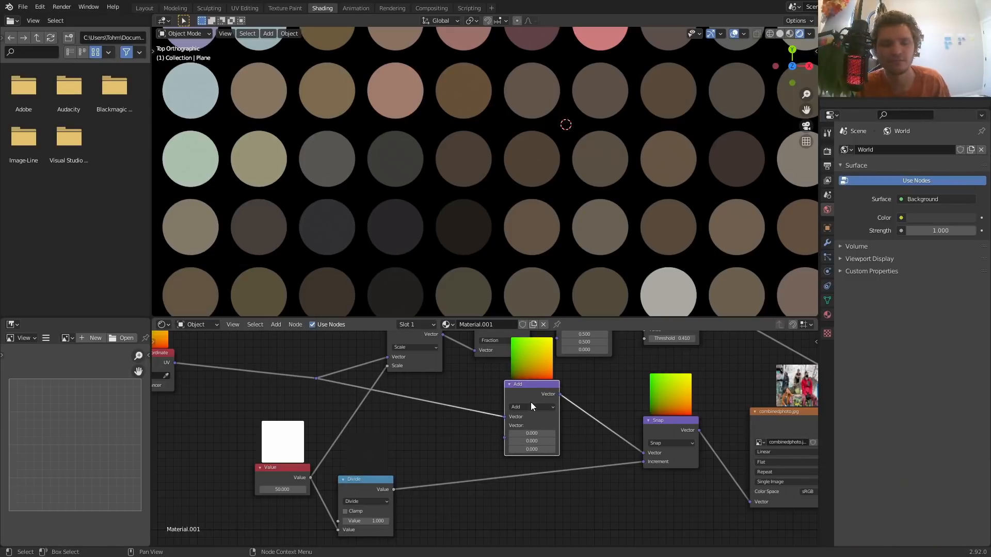
scroll(429, 440, up, 2)
key(shift+a)
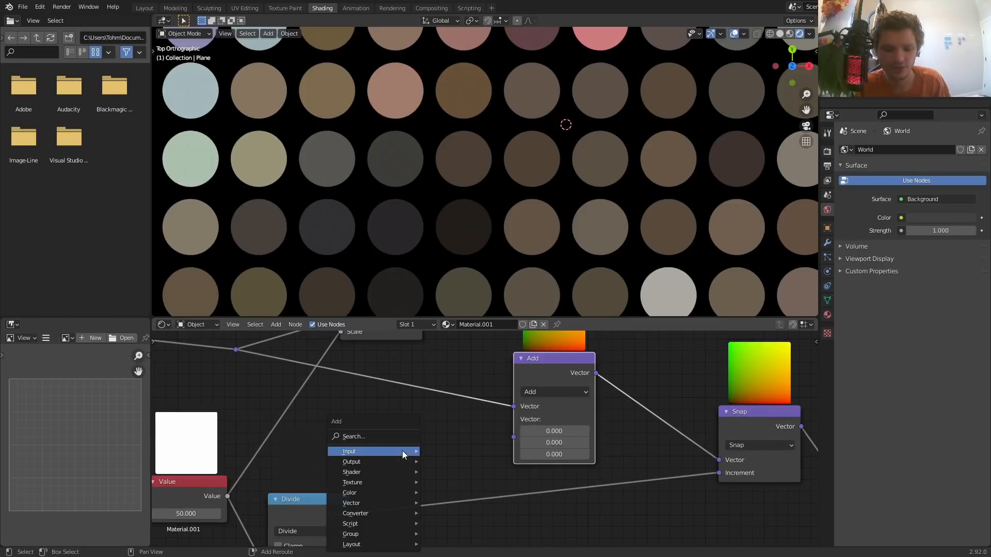
click(373, 436)
text(combi)
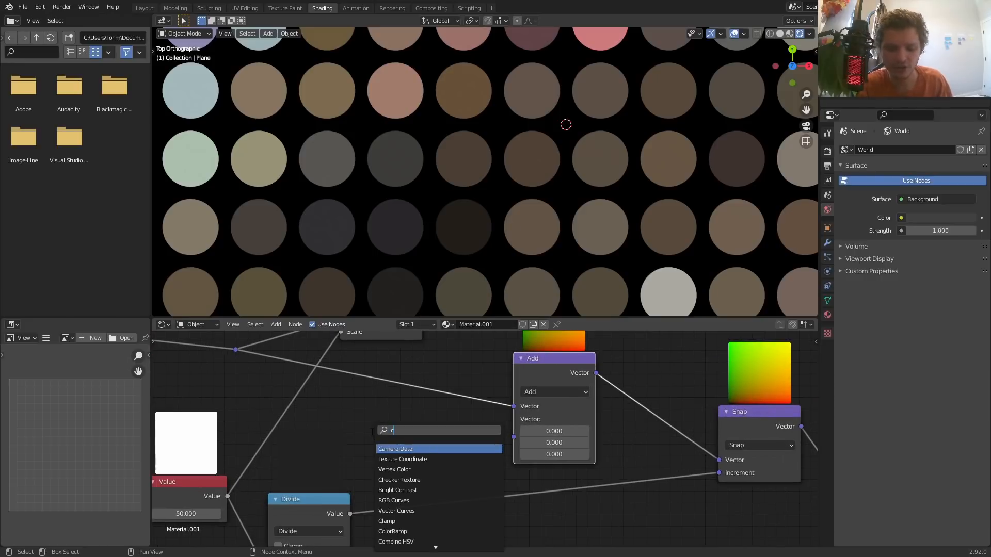
key(Down)
key(Down)
key(Return)
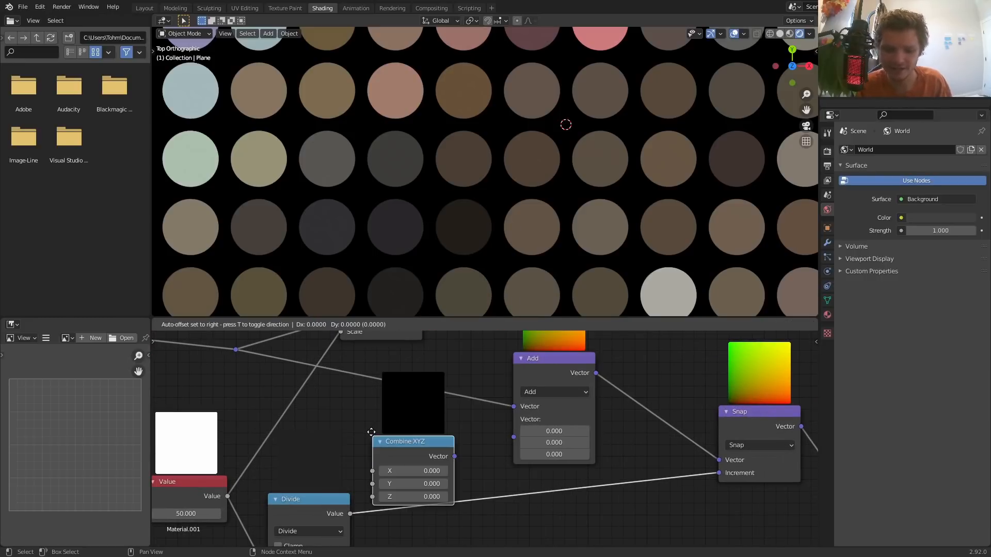
click(372, 418)
Feed the Combine XYZ vector into the Add node's second vector and the Divide result into Combine XYZ's X.
drag(453, 439, 514, 437)
middle_drag(396, 467, 480, 436)
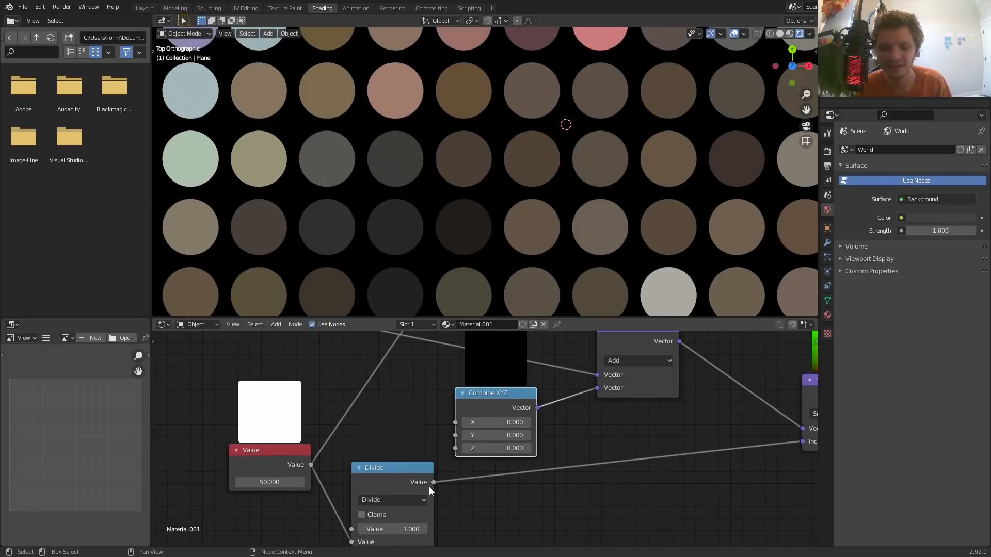
drag(432, 483, 455, 423)
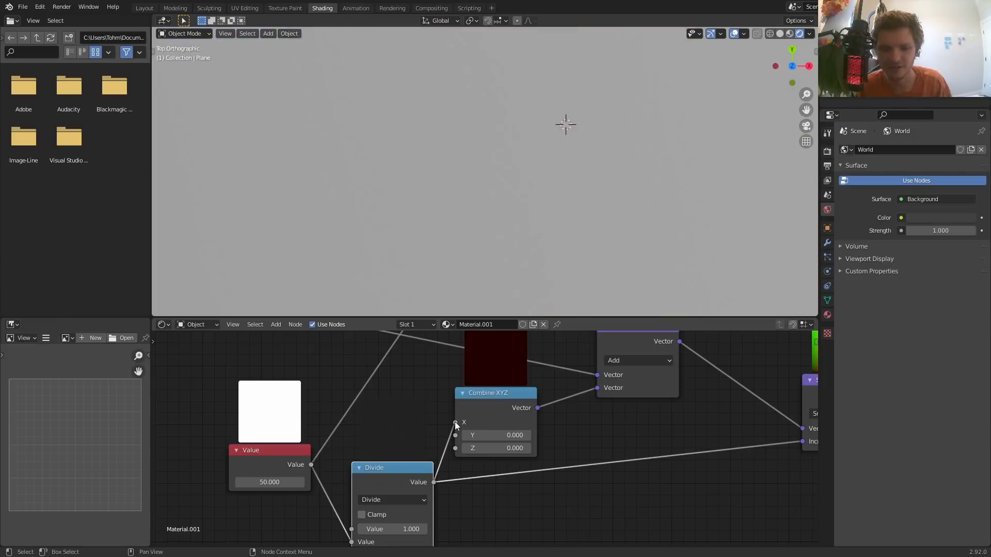
Insert a copy of the Divide node between Divide and Combine XYZ and set its operation to Multiply.
drag(512, 398, 533, 395)
drag(395, 470, 366, 476)
key(shift+d)
click(439, 411)
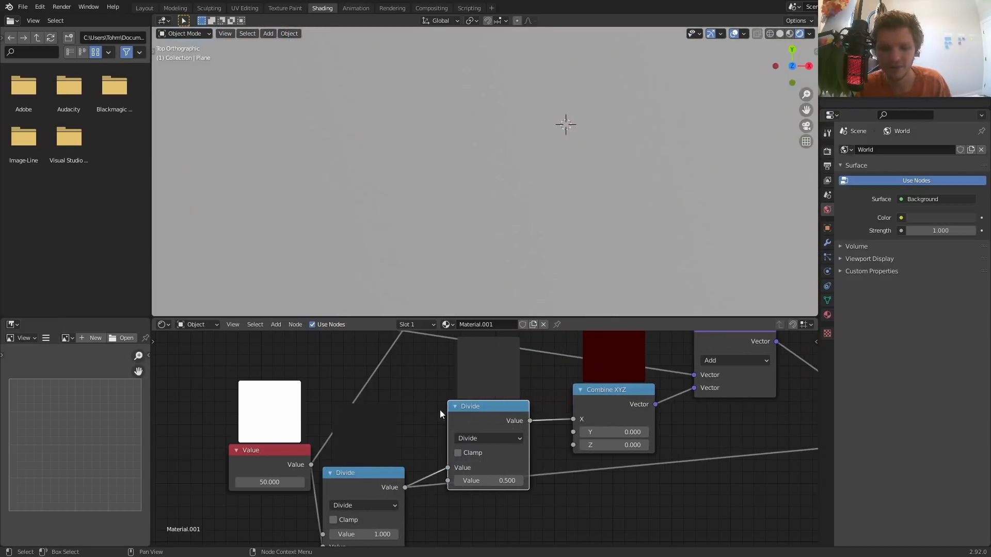
click(503, 434)
key(m)
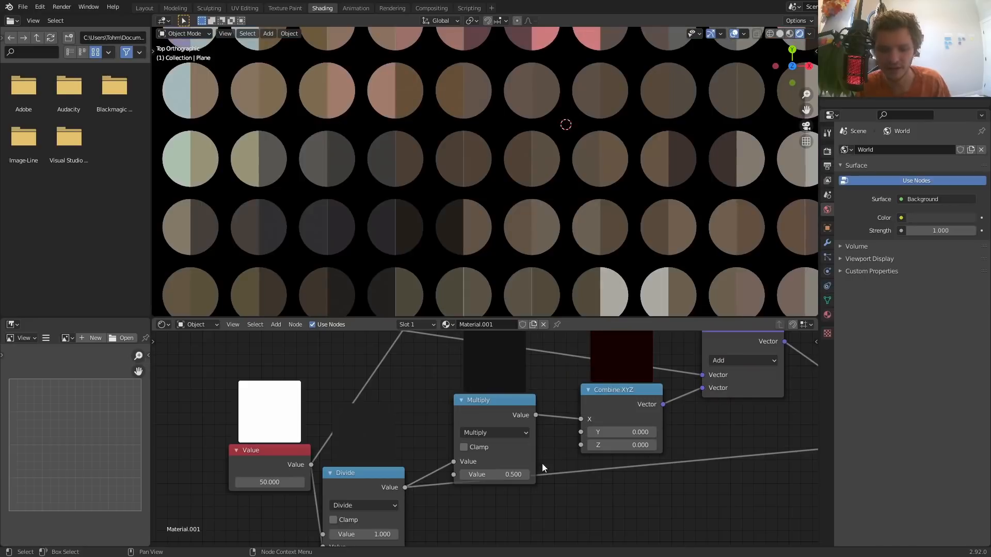
Set the Multiply node's second value to 1 and check that each dot shows a single color.
double_click(506, 474)
text(1)
key(Return)
drag(505, 401, 501, 381)
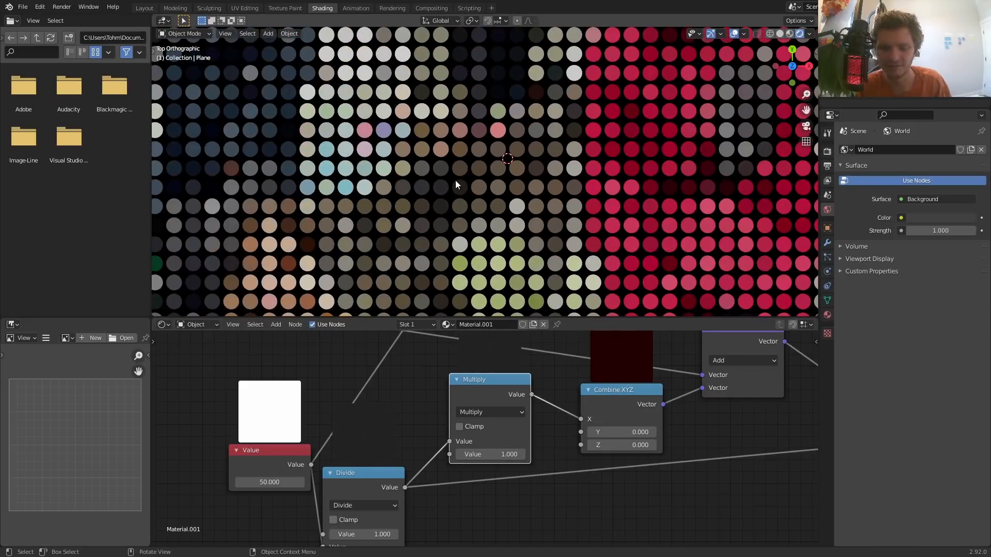
scroll(494, 153, down, 3)
scroll(495, 154, up, 5)
Raise the Multiply node's value through 2, 3 and 4 to shift the image by whole dots.
double_click(498, 454)
text(2)
key(Return)
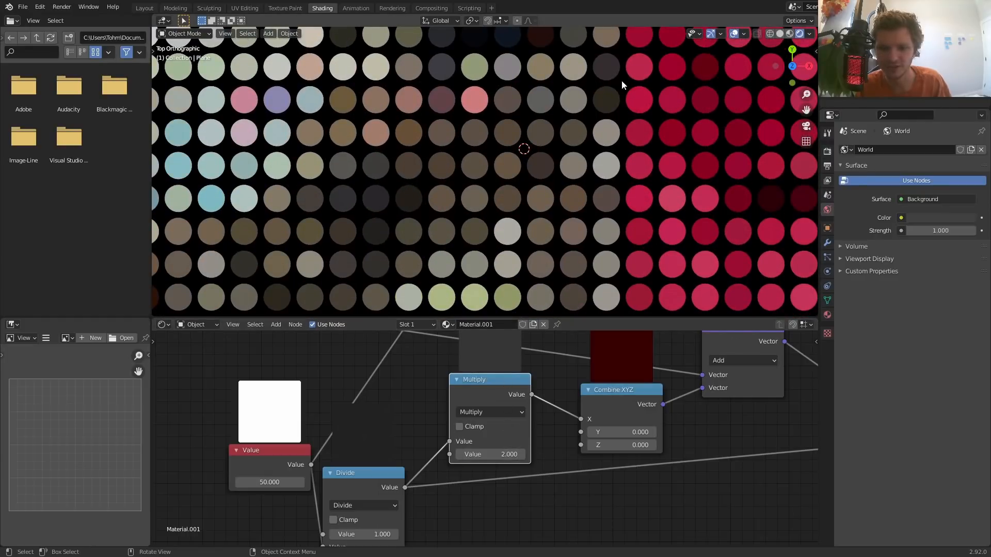
double_click(498, 454)
text(3)
key(Return)
double_click(500, 454)
text(4)
key(Return)
scroll(610, 165, down, 8)
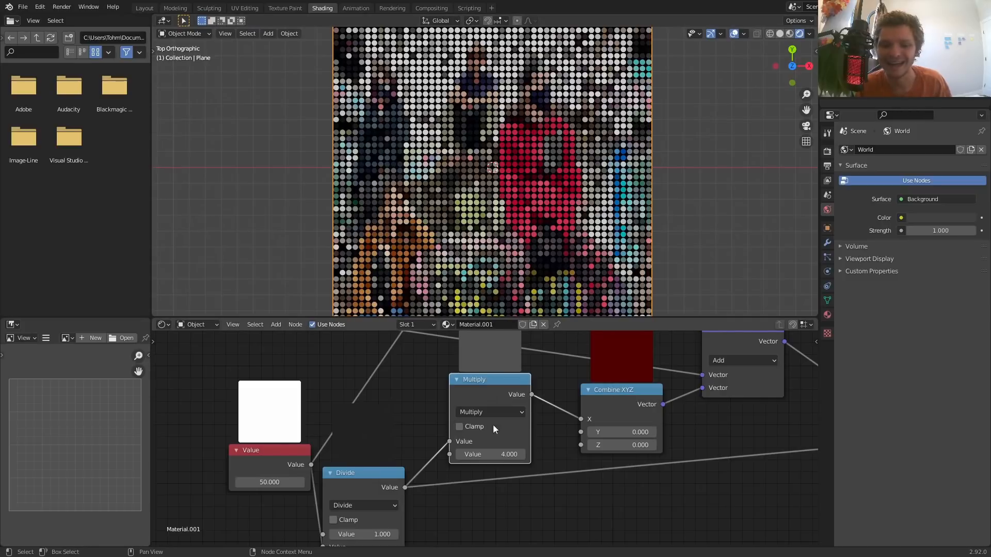
middle_drag(386, 500, 410, 442)
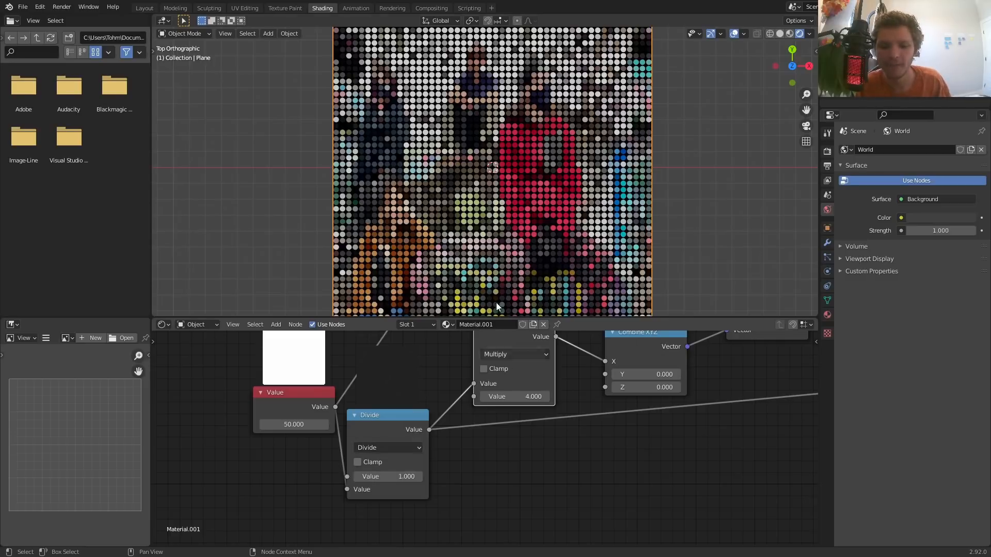
scroll(485, 170, up, 9)
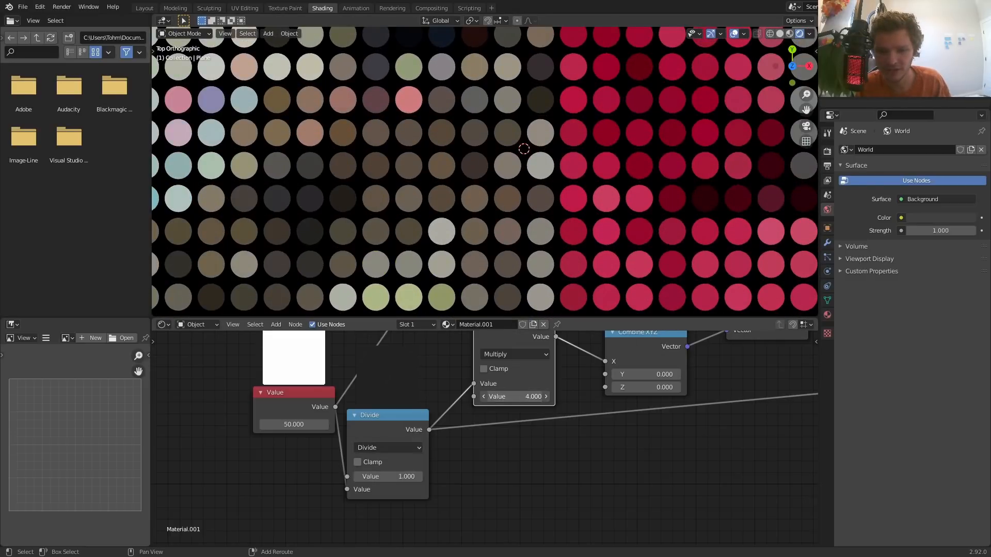
Try a freehand change of the Multiply node's value and undo it.
drag(515, 396, 524, 397)
drag(534, 397, 620, 397)
key(ctrl+z)
Duplicate the Value node, connect the copy to the Multiply node's second value, and set it to 1.
middle_drag(470, 416, 529, 434)
click(367, 414)
drag(367, 413, 242, 377)
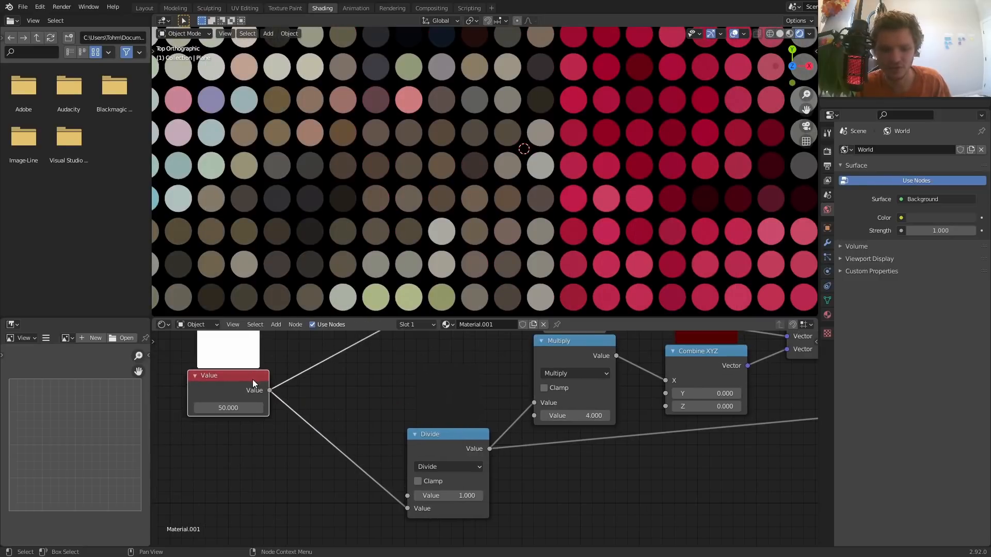
middle_drag(265, 380, 339, 361)
key(shift+d)
click(313, 464)
drag(317, 474, 609, 397)
click(275, 492)
text(1)
key(Return)
drag(283, 469, 199, 474)
Insert a copy of the Divide math node after the new Value node and set its operation to Ceil.
click(497, 418)
key(shift+d)
click(302, 462)
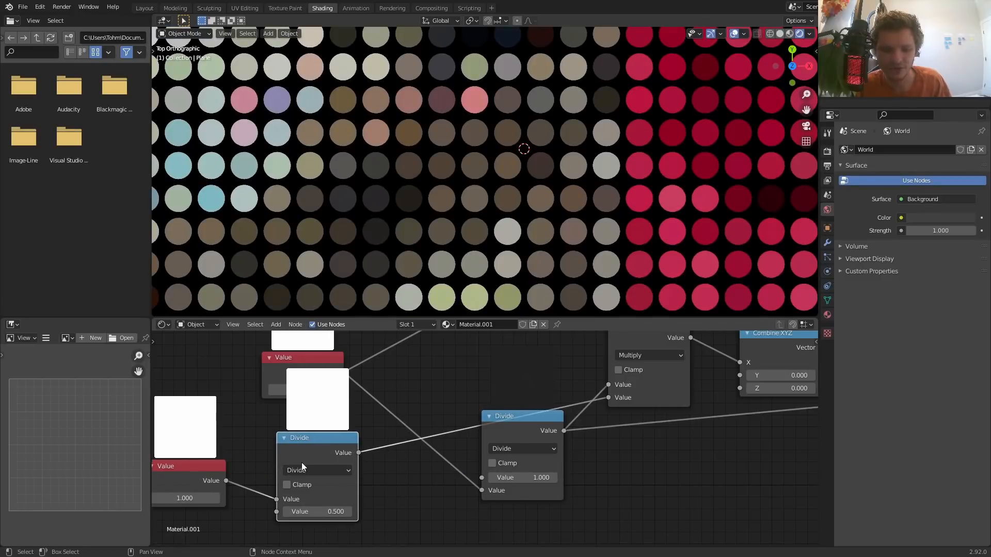
click(301, 464)
click(482, 348)
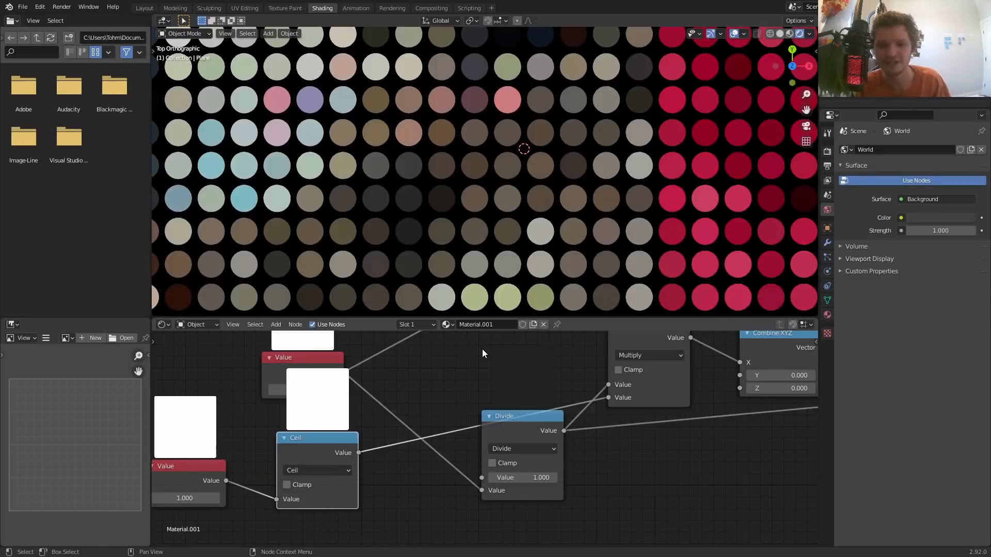
Slide the new Value node to 36.4 and on to 41.2 to test the dot-aligned image shift.
scroll(530, 271, down, 5)
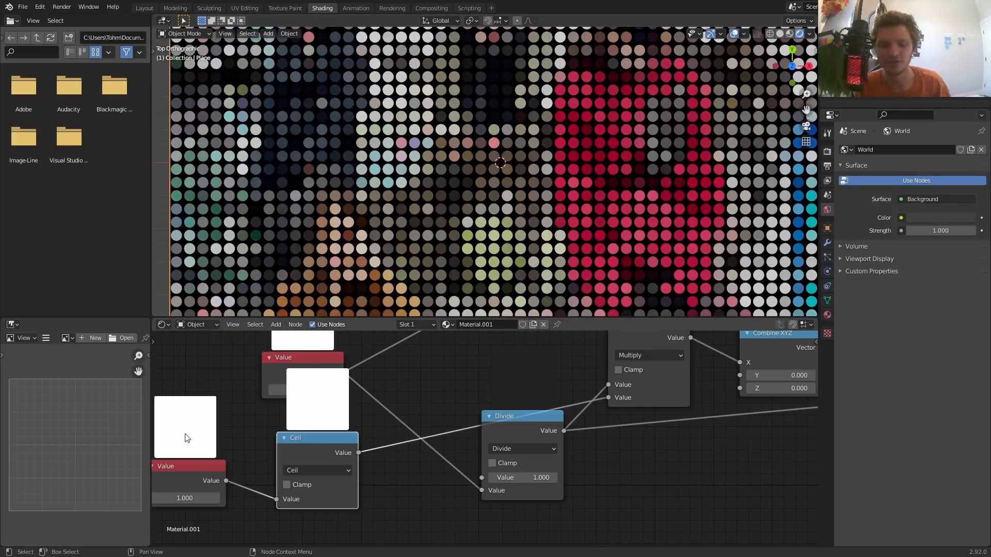
drag(194, 499, 378, 499)
middle_drag(195, 497, 346, 499)
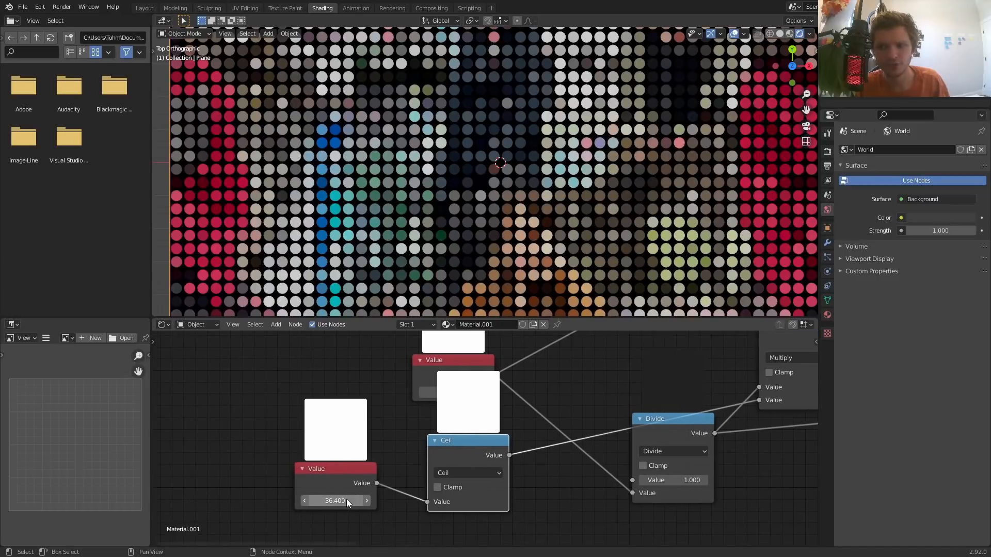
drag(334, 500, 360, 501)
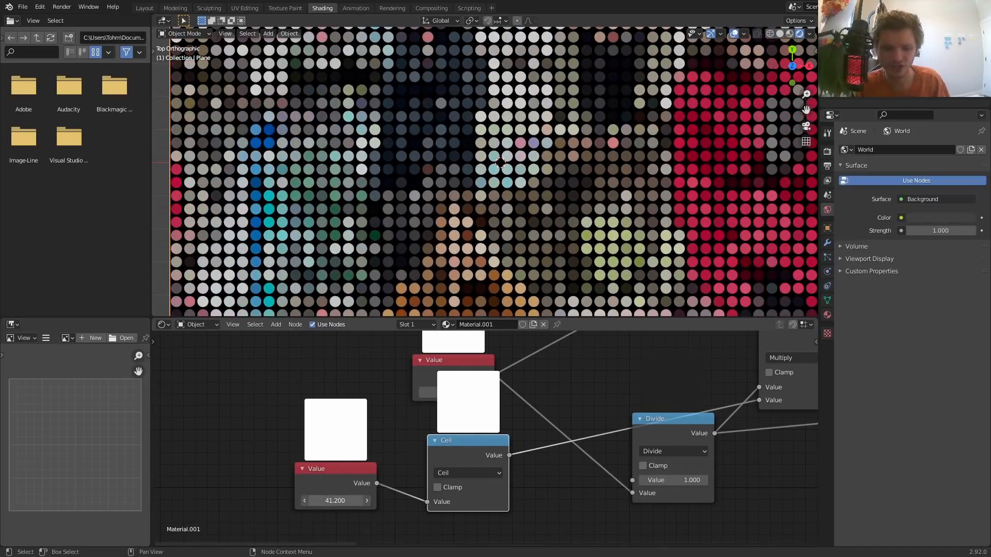
Drive the offset Value node with the expression #frame.
click(327, 501)
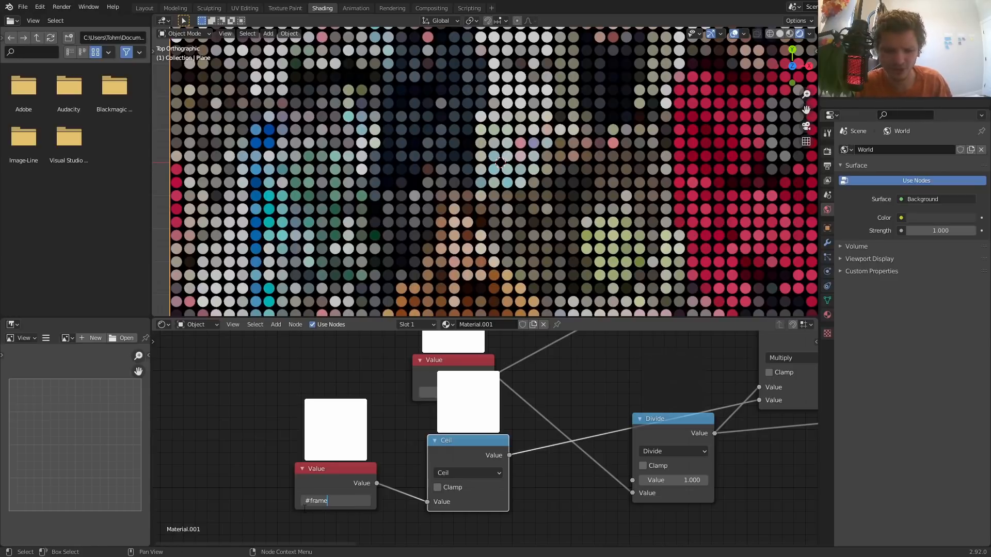
text(#frame)
key(Return)
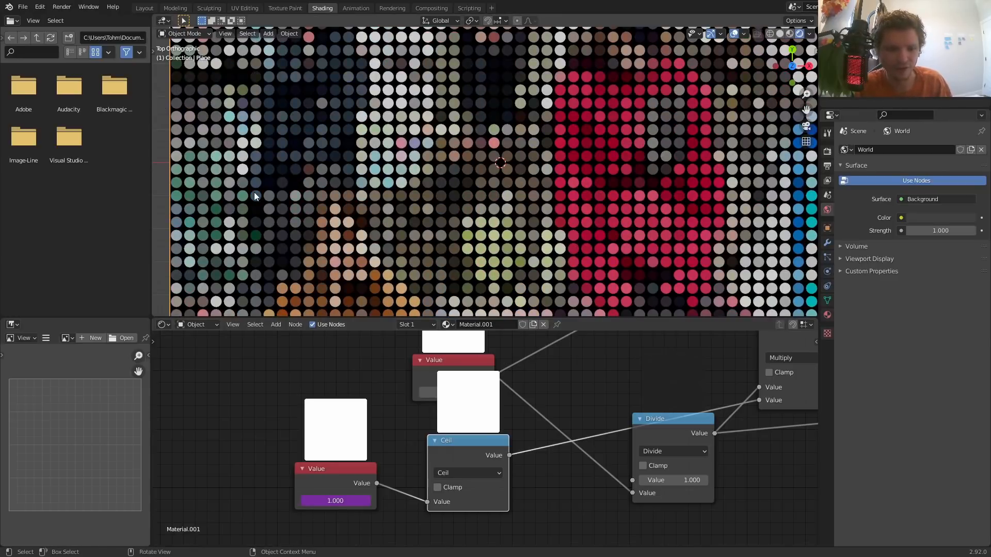
Advance the timeline five frames to check the image shift per frame, and return to the first frame.
key(Right)
key(Right)
key(Right)
key(Right)
key(Right)
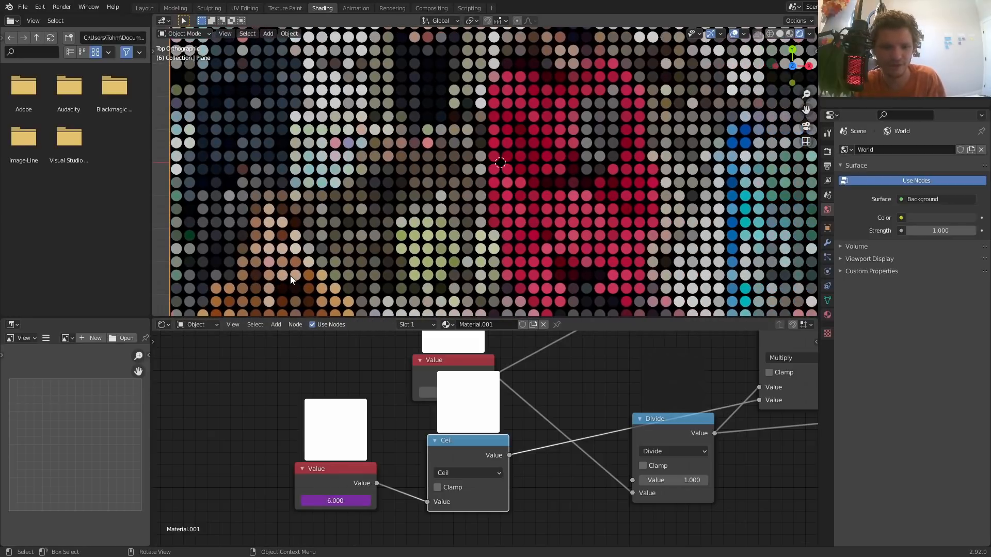
key(shift+Left)
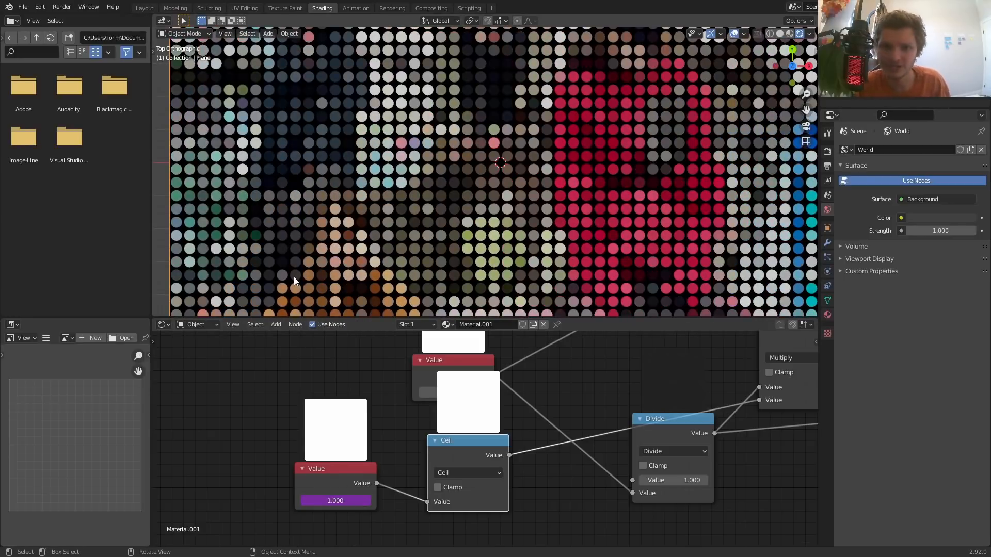
Play the animation and slow the scrolling image by dividing the frame driver by 10.
scroll(417, 184, down, 2)
key(space)
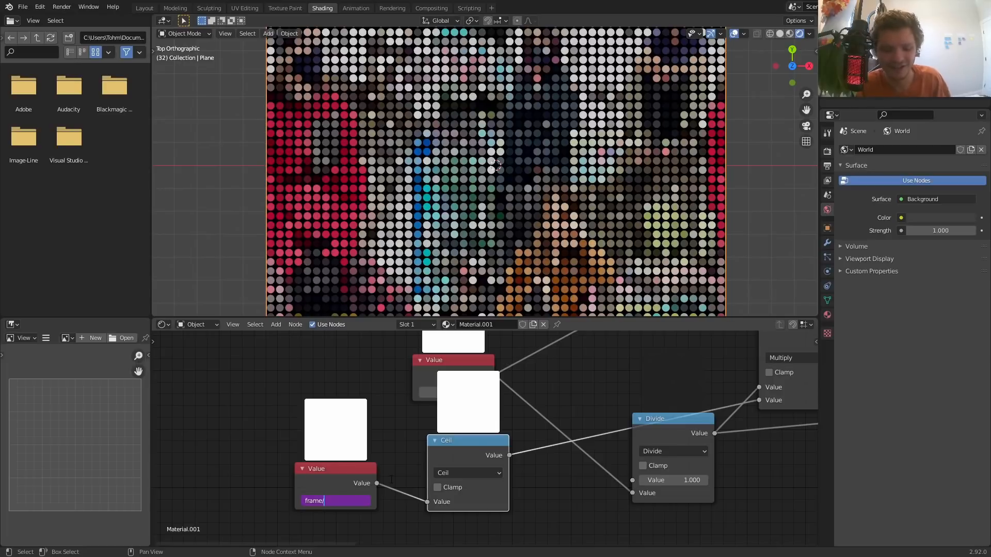
key(Return)
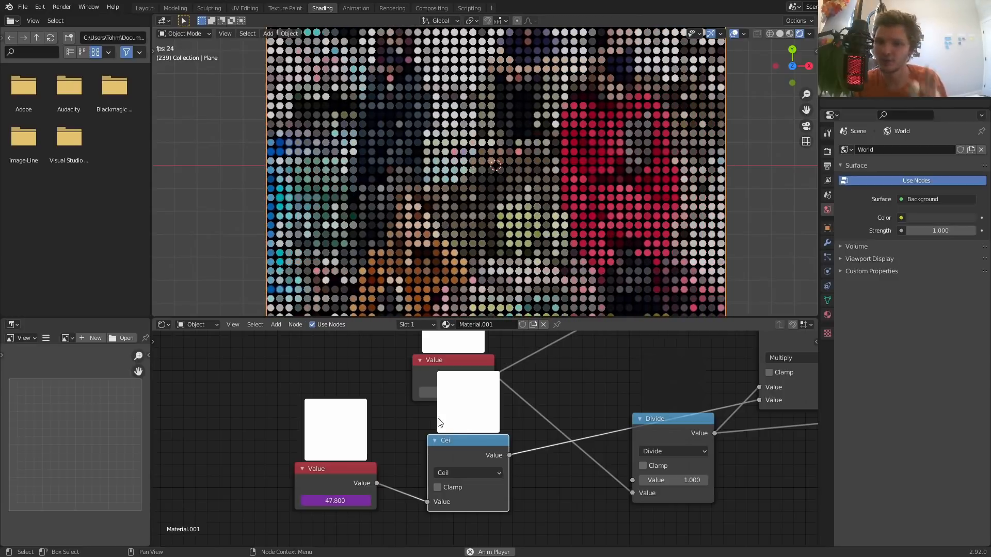
click(364, 499)
key(BackSpace)
text(10)
key(Return)
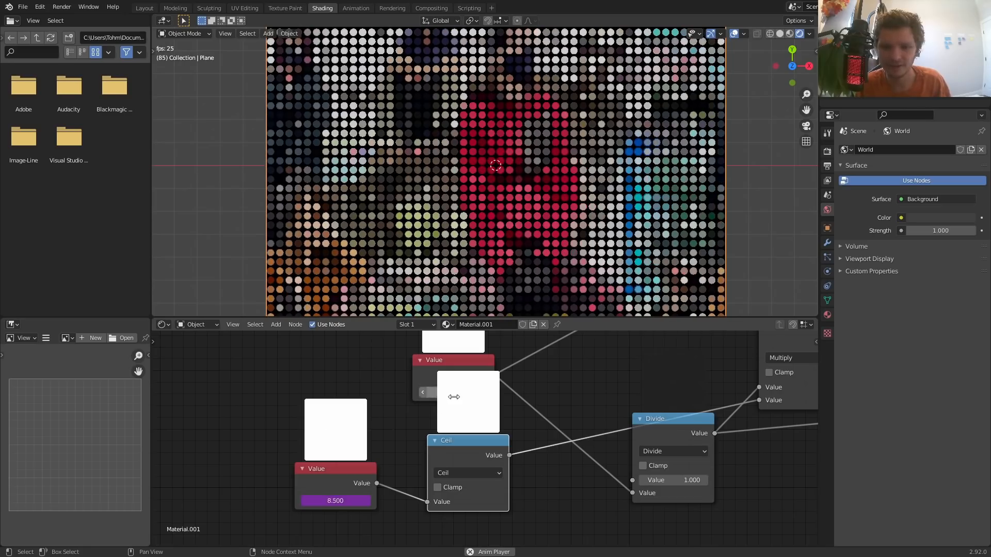
Move the dot-resolution Value node clear of the Ceil node and add a reroute point on its output links.
scroll(469, 410, down, 4)
middle_drag(621, 415, 600, 471)
drag(444, 430, 482, 402)
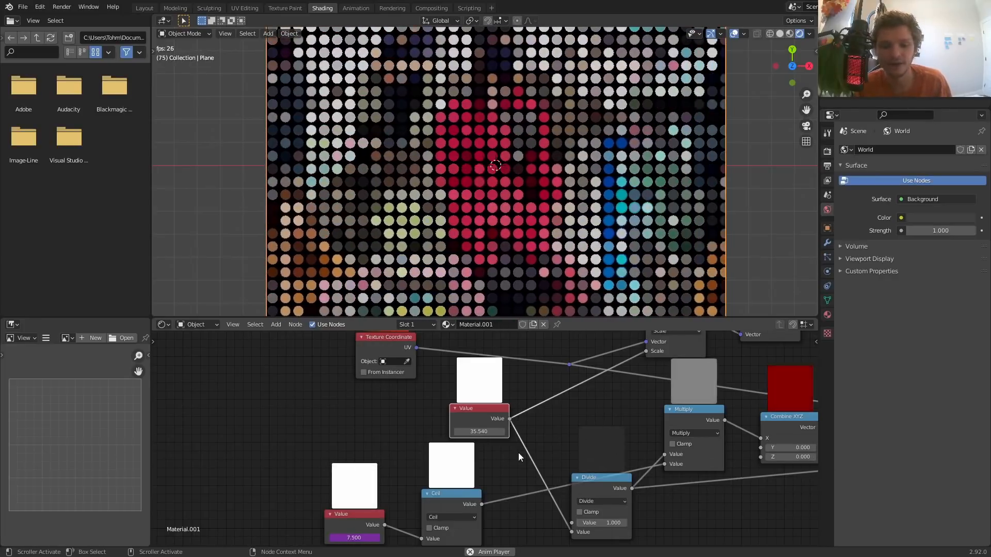
shift+right_drag(522, 460, 551, 394)
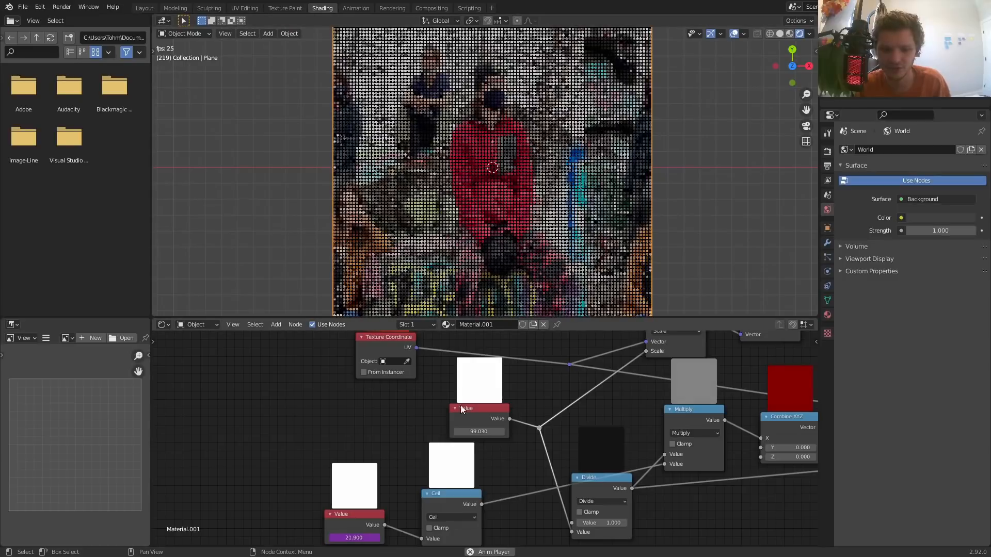
Try a dot resolution of 4 and raise it again to a much finer grid.
text(4)
key(Return)
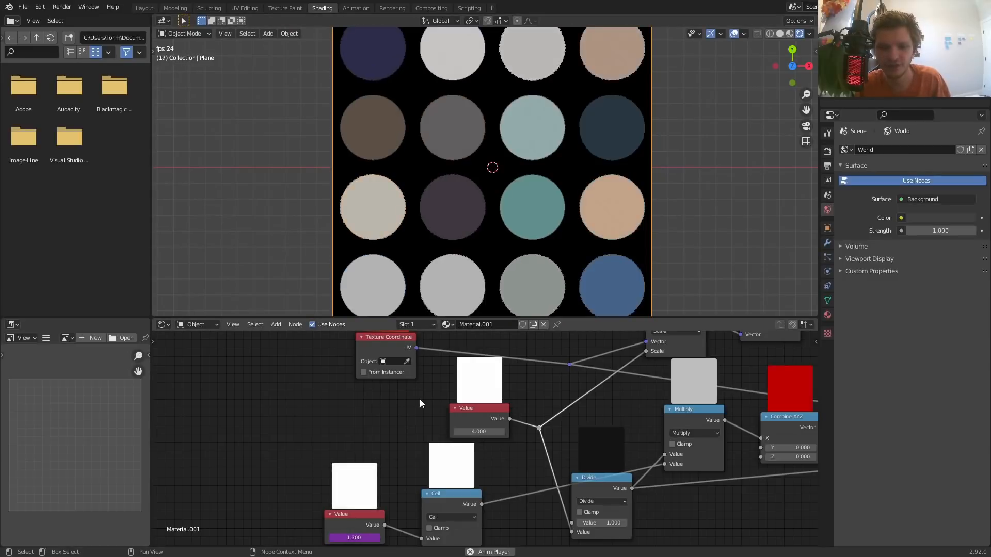
drag(470, 431, 691, 431)
Vary the Less Than node's threshold to test the dot size and return it to 0.410.
middle_drag(723, 410, 537, 494)
middle_drag(727, 430, 530, 429)
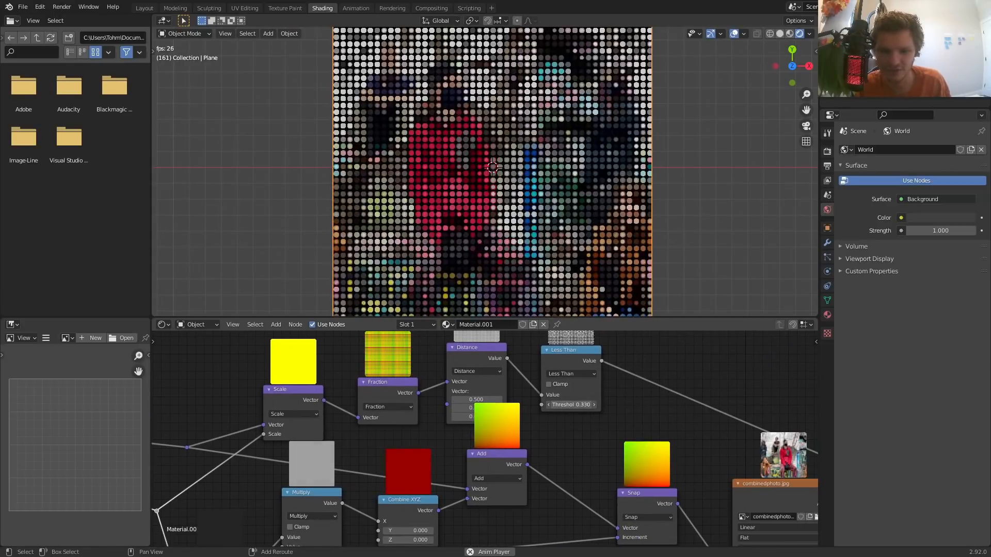
shift+drag(582, 405, 578, 405)
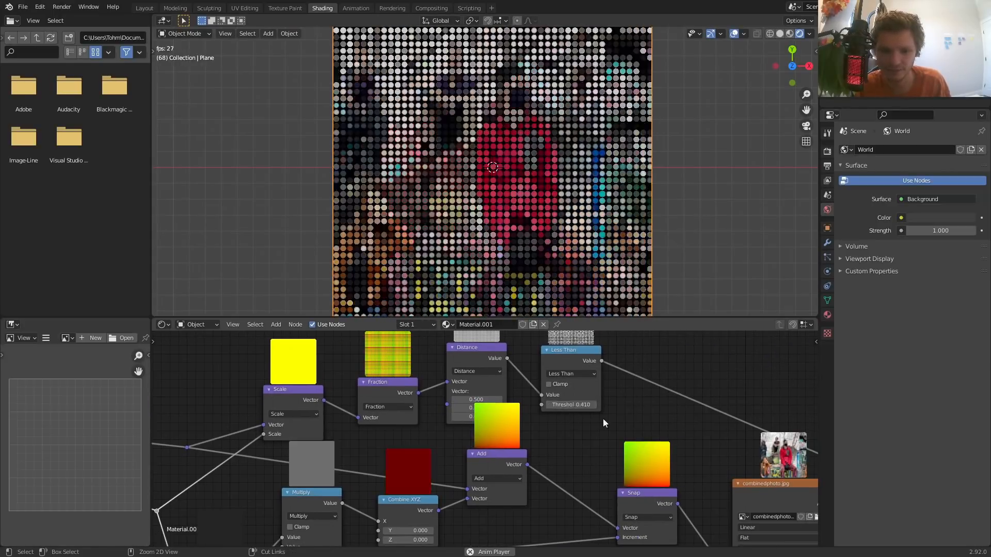
Try a lighter background between the dots through the Mix node's Color1 and undo the change.
middle_drag(675, 455, 515, 414)
click(806, 469)
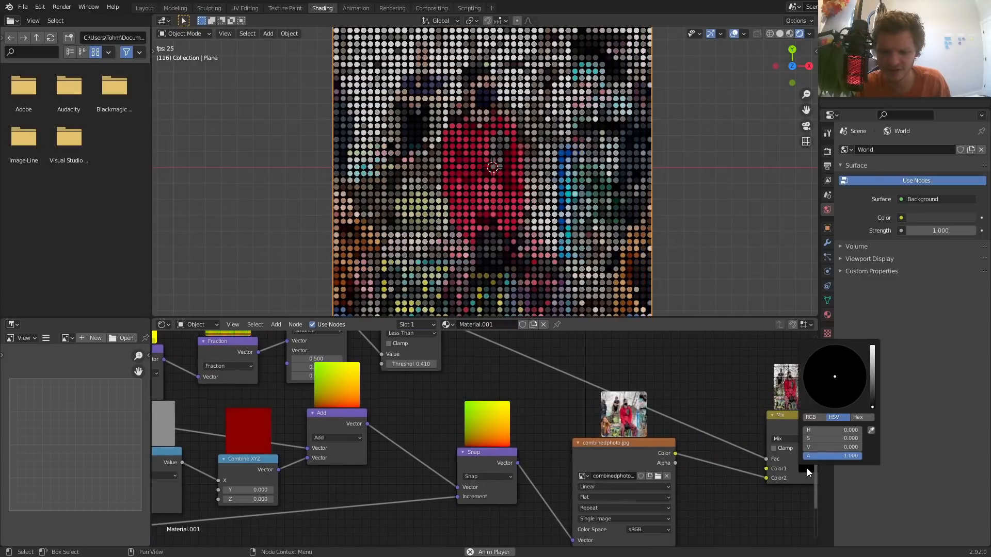
drag(871, 366, 872, 345)
key(ctrl+z)
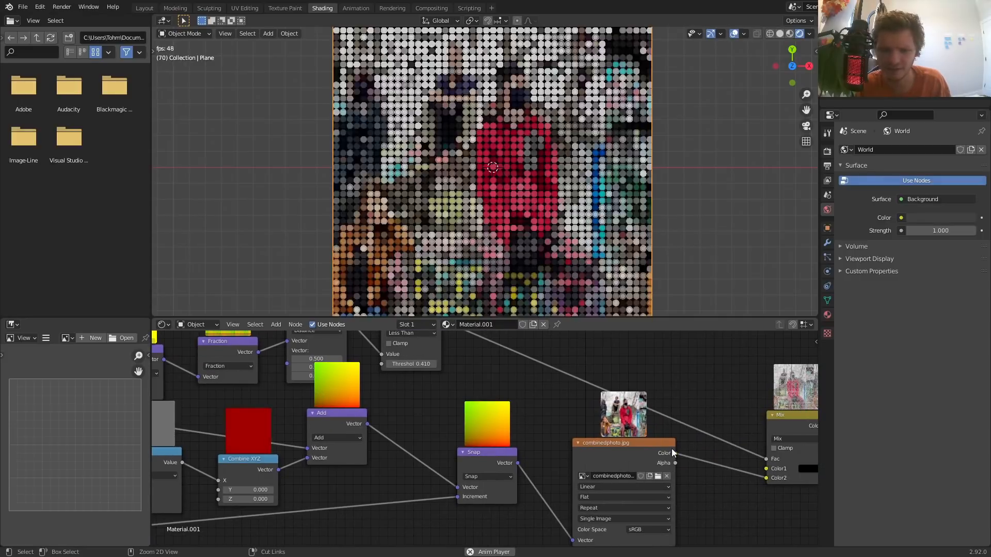
scroll(482, 400, down, 3)
scroll(565, 458, up, 3)
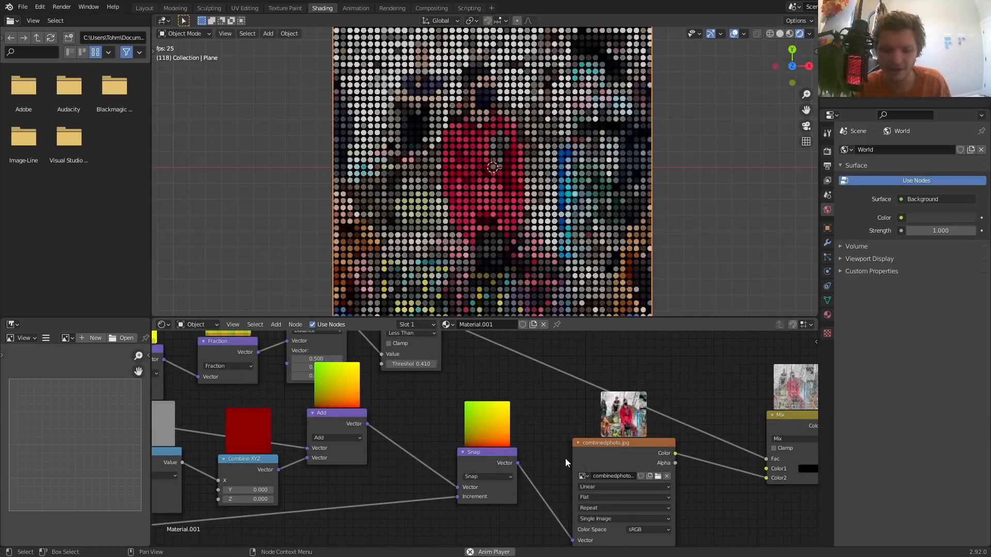
Save the file as patreon.blend in the Desktop folder.
key(ctrl+s)
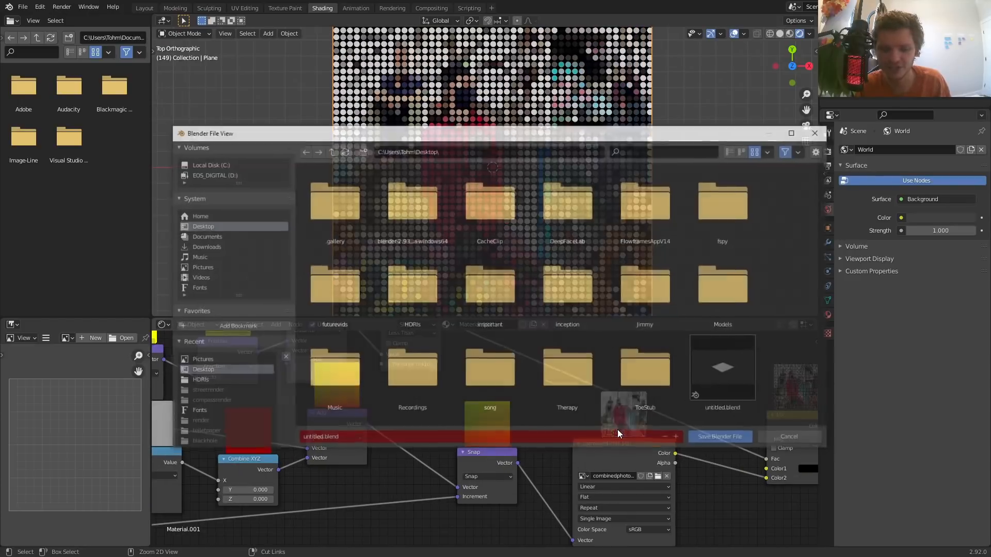
click(305, 440)
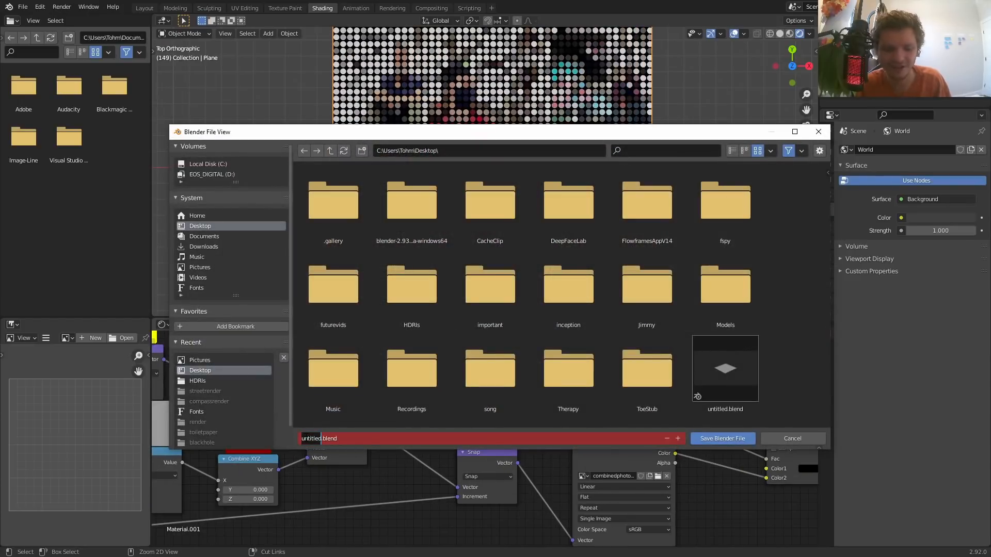
text(patreon)
key(Return)
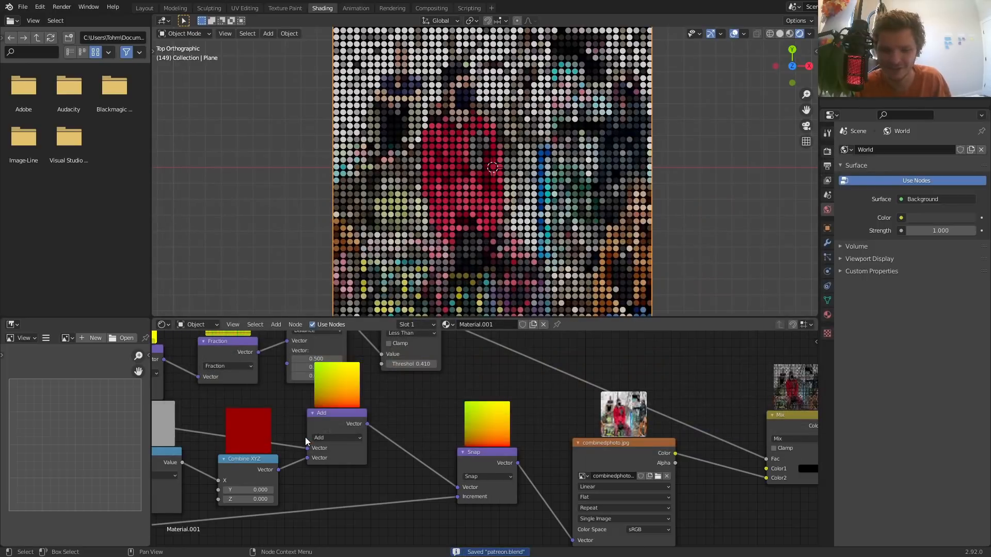
Rename the plane's material to patreon.
click(491, 322)
text(patreon)
key(Return)
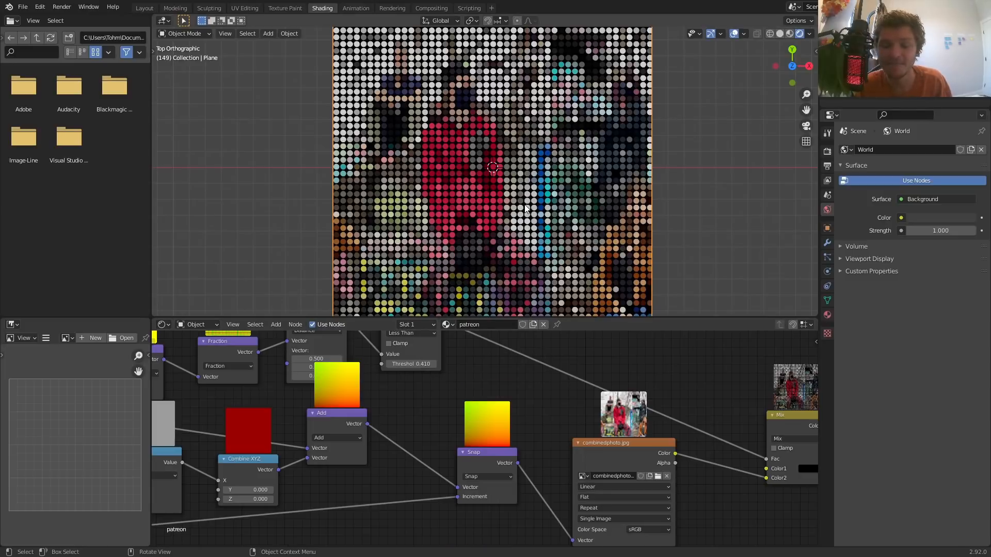
Replace the image in the Image Texture node with cgmattersign.png from the Desktop folder.
scroll(543, 442, up, 5)
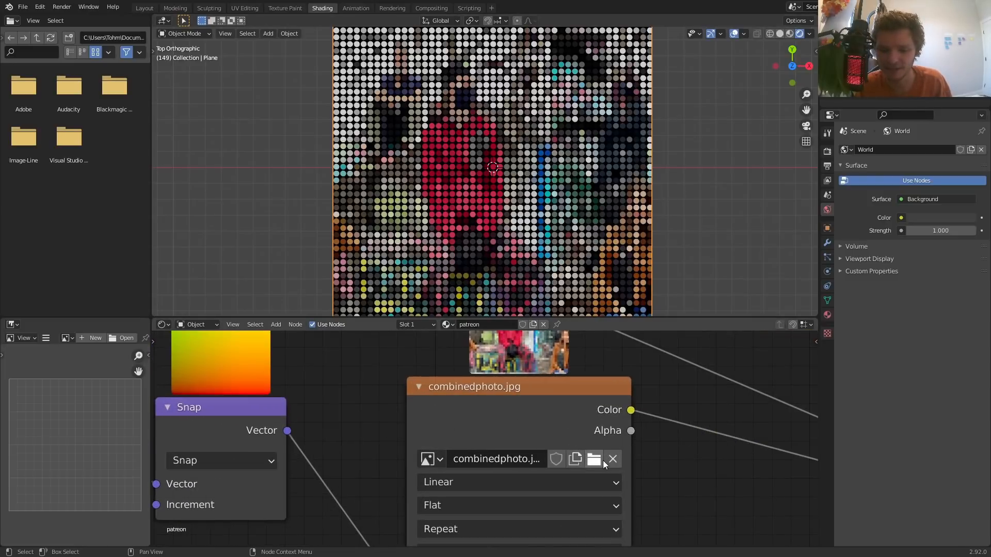
click(594, 459)
scroll(311, 279, down, 4)
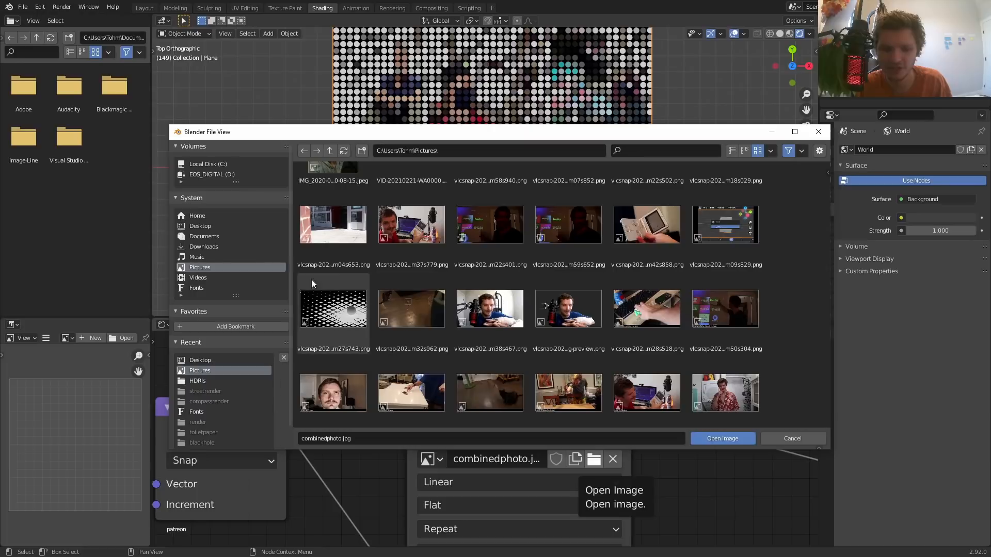
click(194, 224)
scroll(361, 309, down, 3)
click(332, 375)
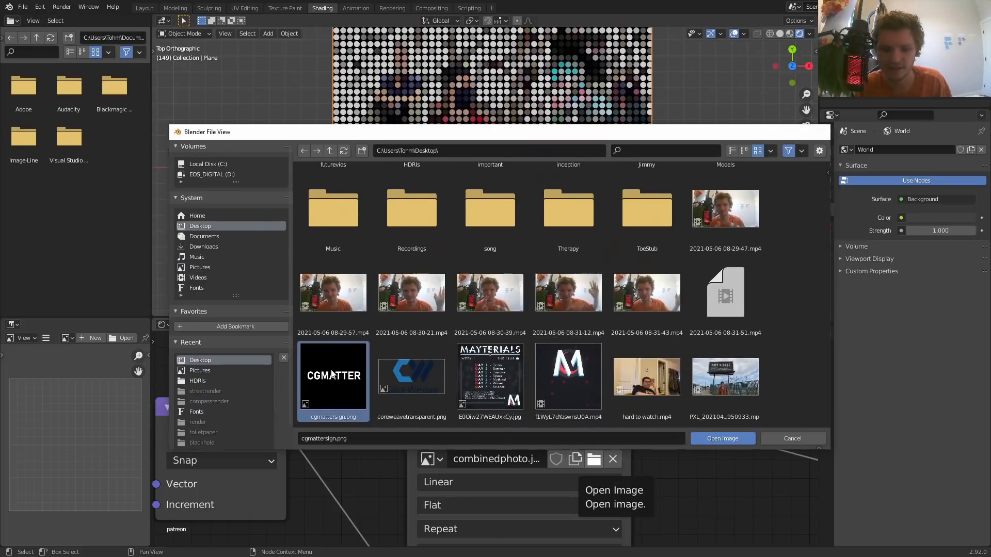
double_click(331, 375)
click(602, 458)
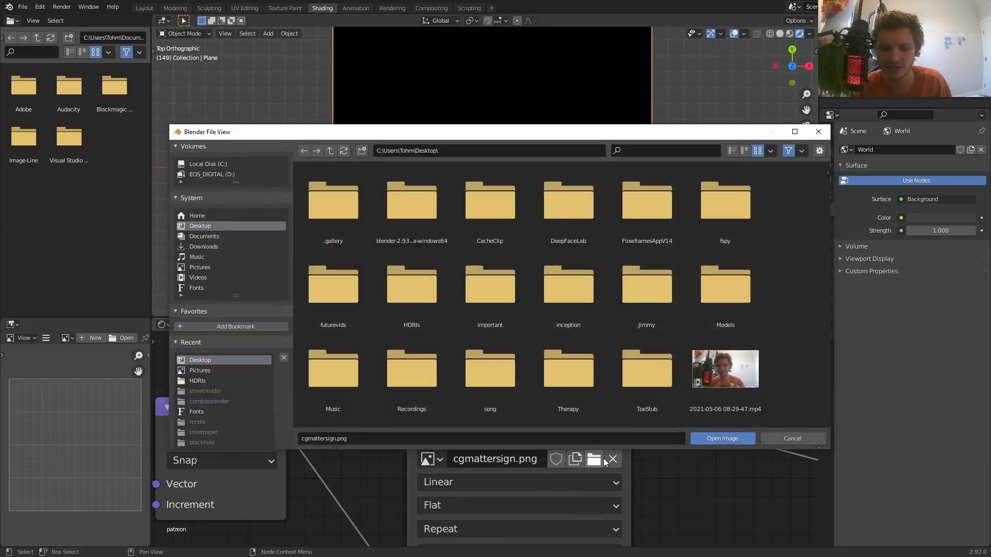
scroll(662, 361, down, 5)
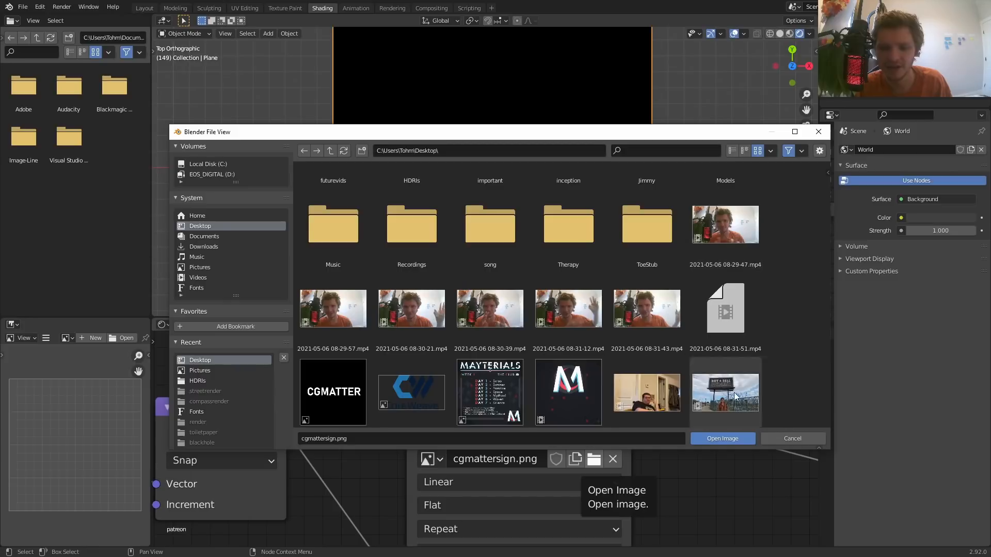
click(783, 437)
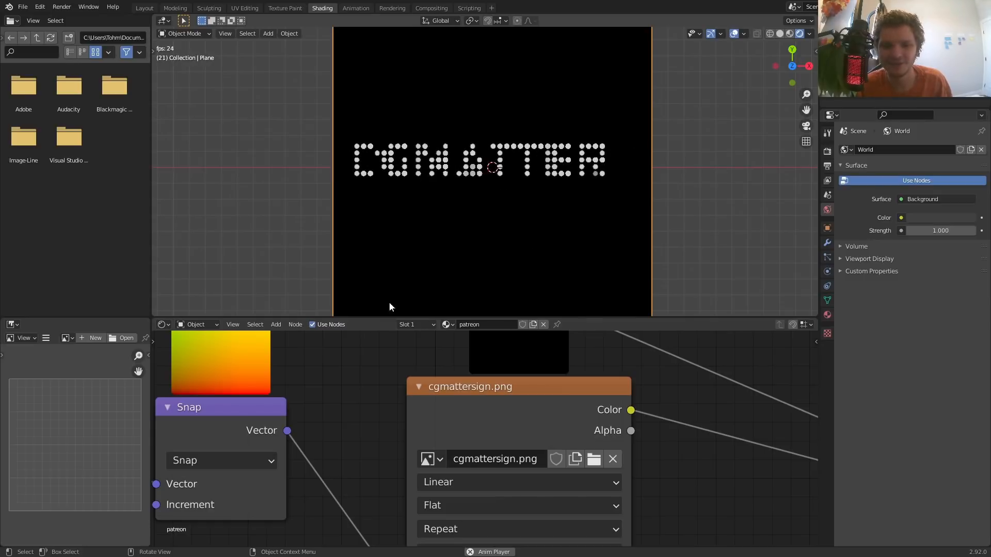
Stop the playback, raise the dot-resolution Value node to 69 and replay the animation to check the scrolling text.
scroll(386, 348, down, 3)
middle_drag(366, 392, 239, 518)
middle_drag(219, 459, 486, 453)
key(space)
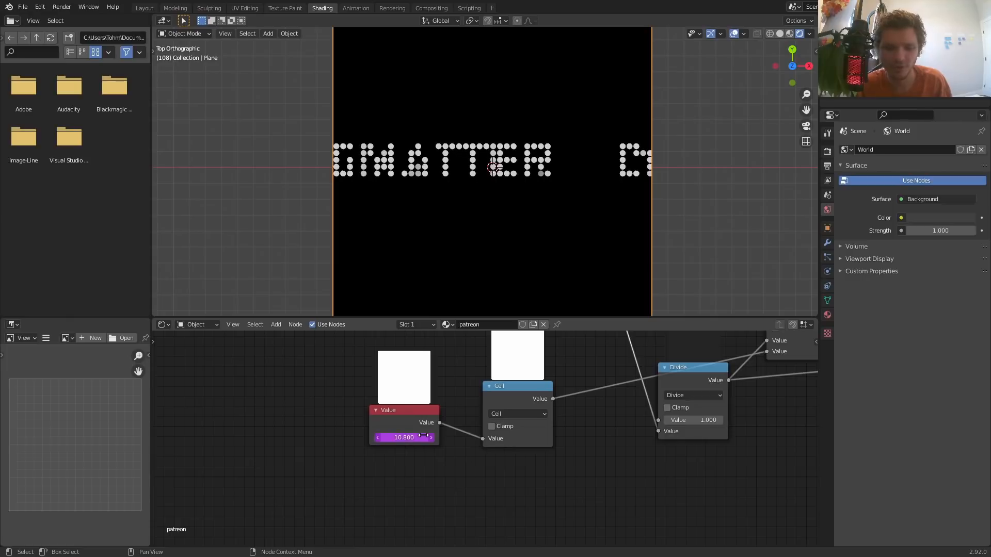
middle_drag(539, 409, 487, 494)
mouse_move(498, 398)
mouse_down()
mouse_move(510, 398)
mouse_move(501, 398)
mouse_up()
key(space)
scroll(538, 180, up, 4)
scroll(539, 180, up, 2)
scroll(538, 175, down, 2)
scroll(535, 176, down, 3)
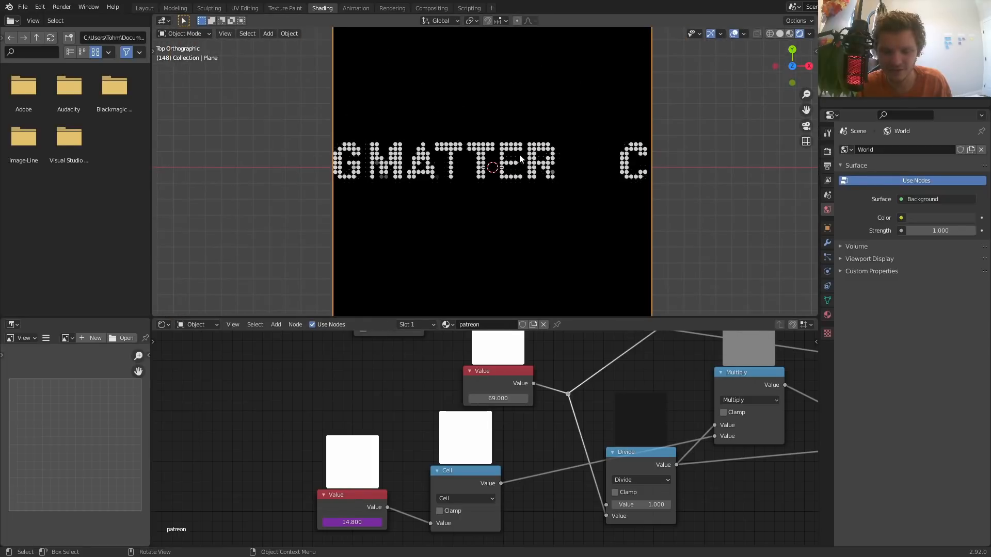
Try the Cycles render engine and switch back to Eevee.
click(827, 152)
click(920, 149)
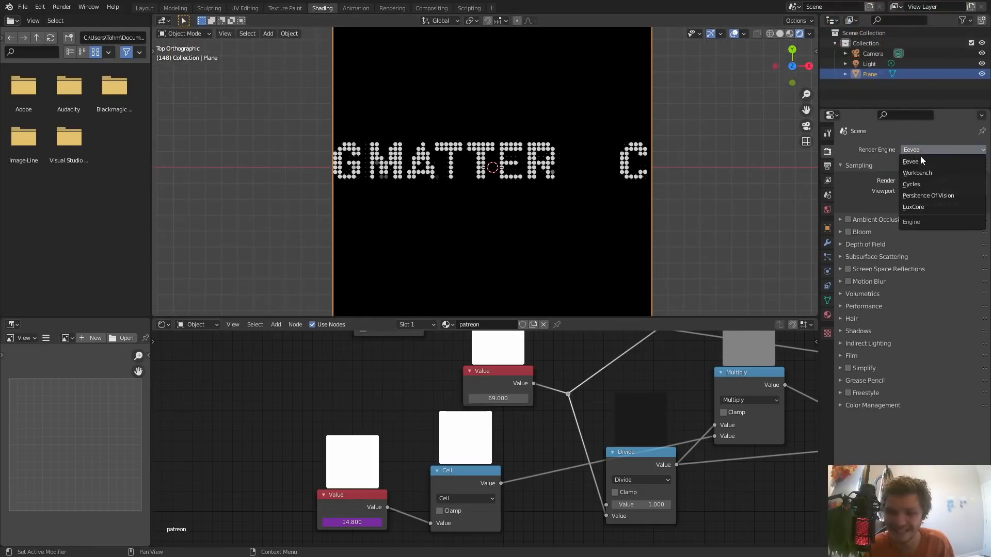
click(918, 184)
click(927, 151)
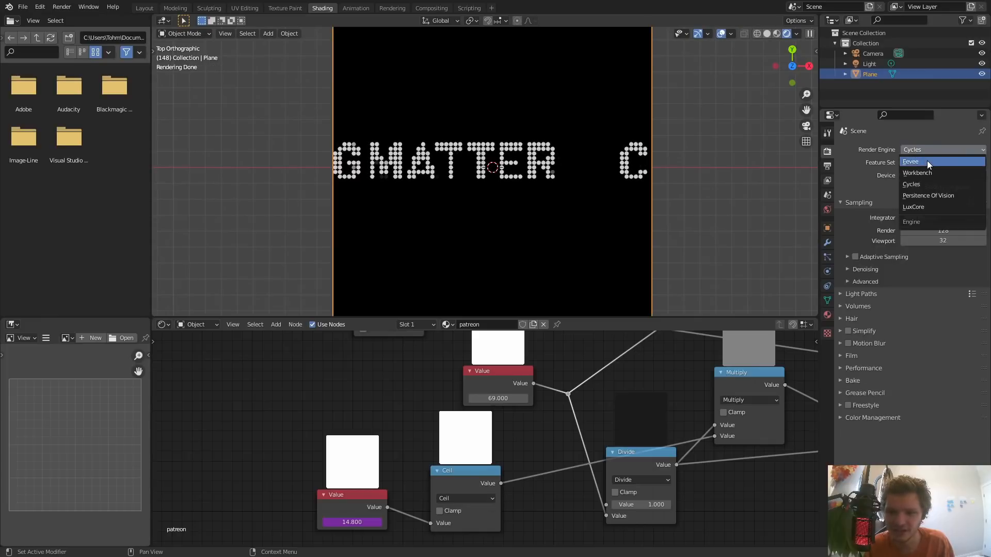
click(927, 160)
Add an Emission shader and insert it on the link coming out of the Mix node.
middle_drag(698, 439, 249, 544)
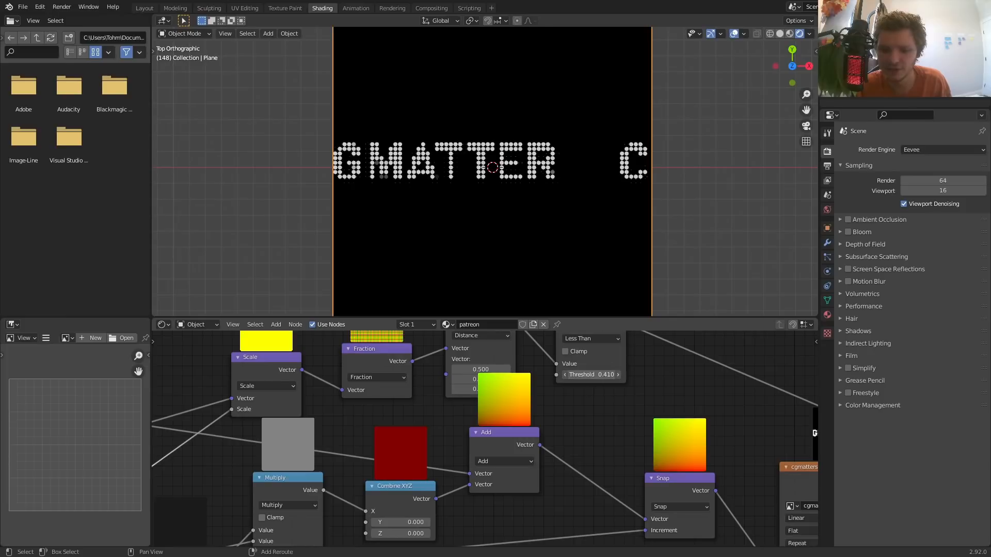
middle_drag(637, 426, 283, 433)
middle_drag(595, 423, 370, 390)
key(shift+a)
click(521, 381)
text(emi)
key(Return)
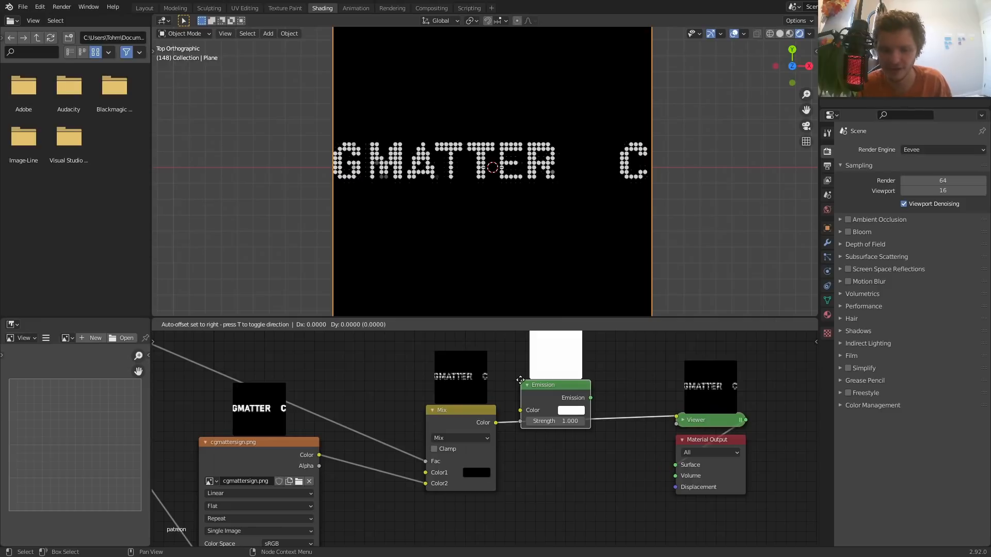
click(536, 399)
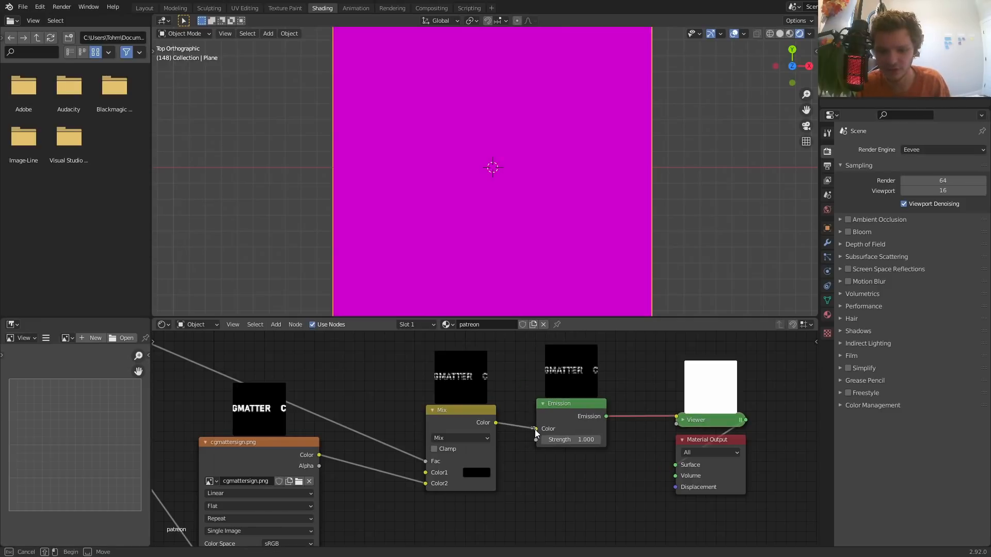
Move the Mix output from the Emission node's Color to its Strength input and set the emission color to bright green.
drag(536, 430, 536, 439)
click(586, 429)
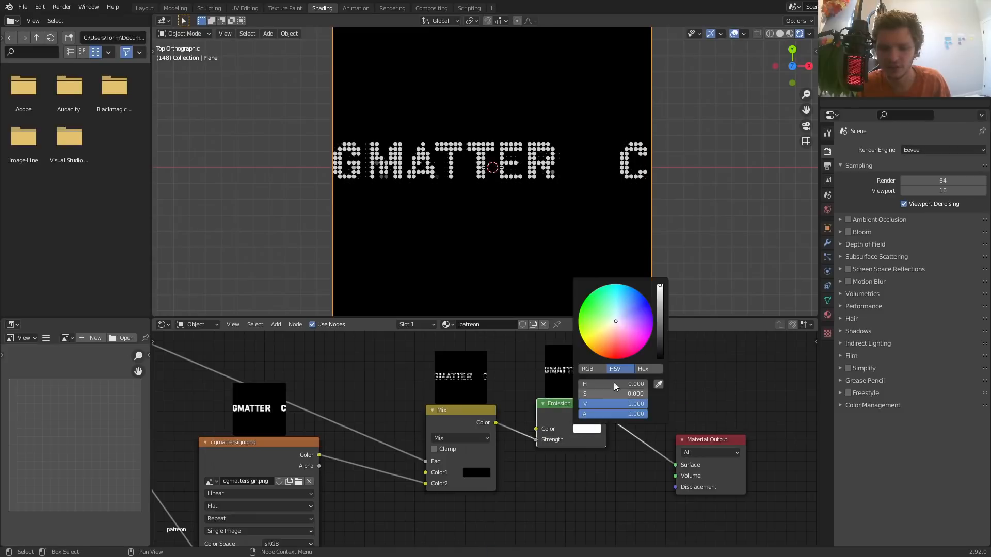
drag(609, 322, 582, 307)
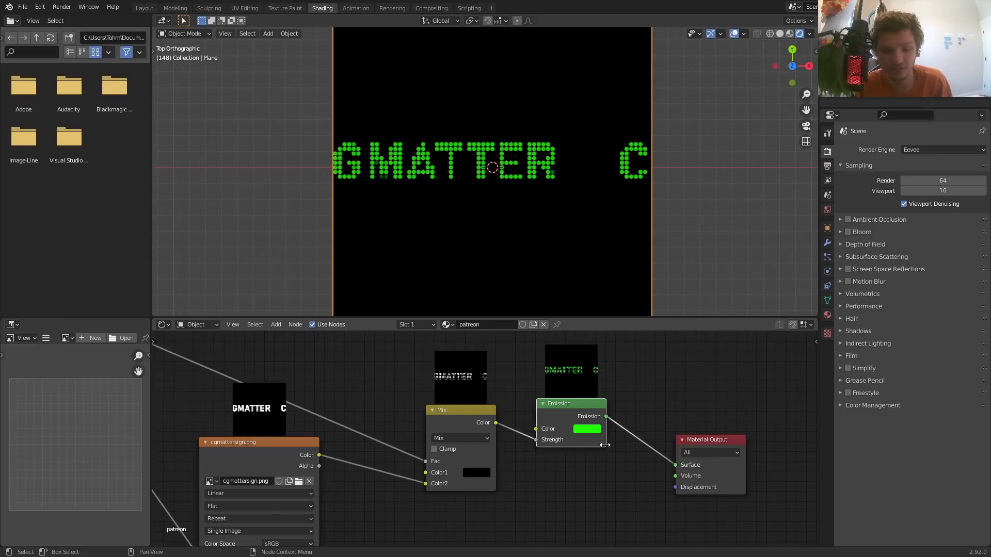
Enable Bloom in the Eevee render settings.
click(828, 165)
click(827, 150)
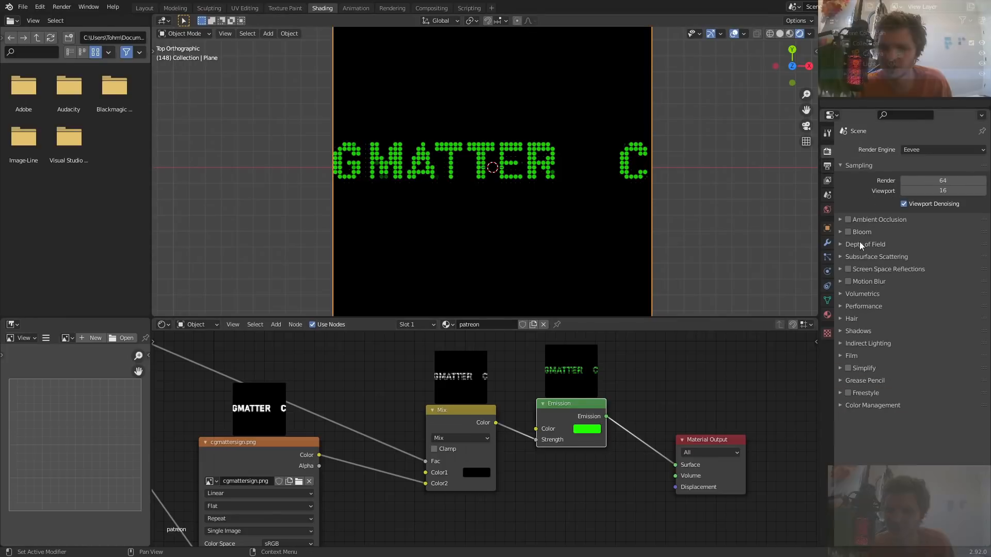
click(849, 231)
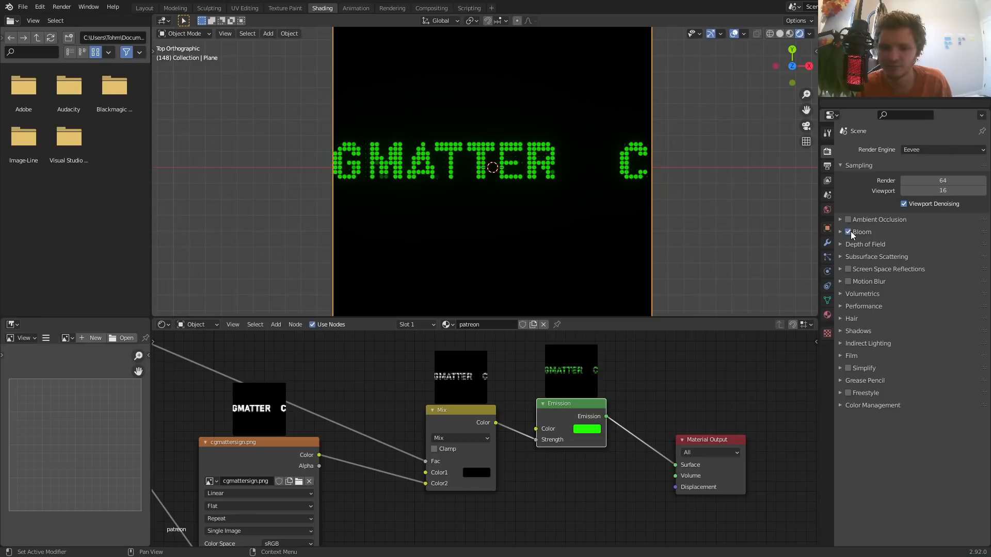
Set the World background color to black.
click(828, 211)
click(962, 219)
drag(967, 137, 967, 154)
Play the animation and examine the glowing green dot text from an angled perspective, both close up and farther away.
middle_drag(633, 138, 623, 138)
key(space)
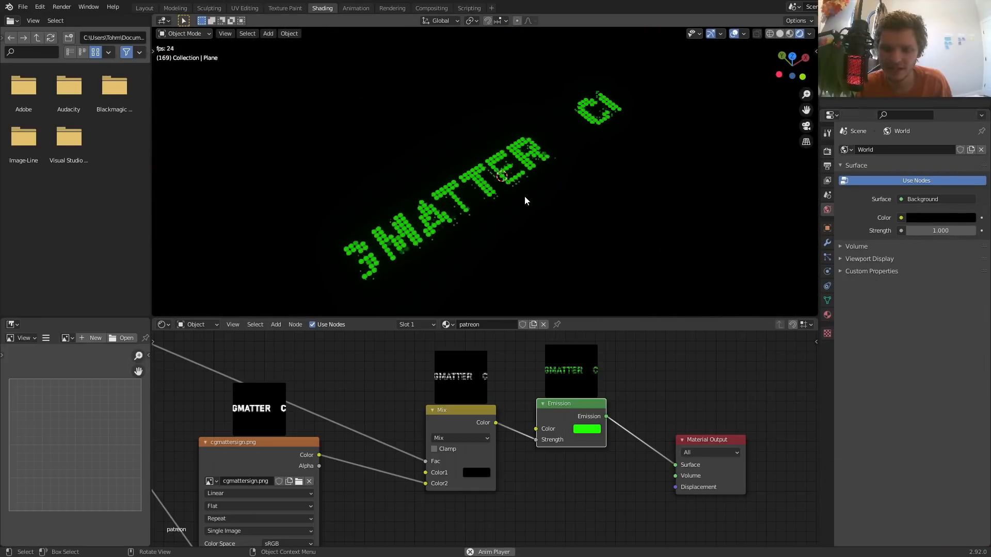
scroll(525, 201, up, 3)
scroll(524, 201, down, 3)
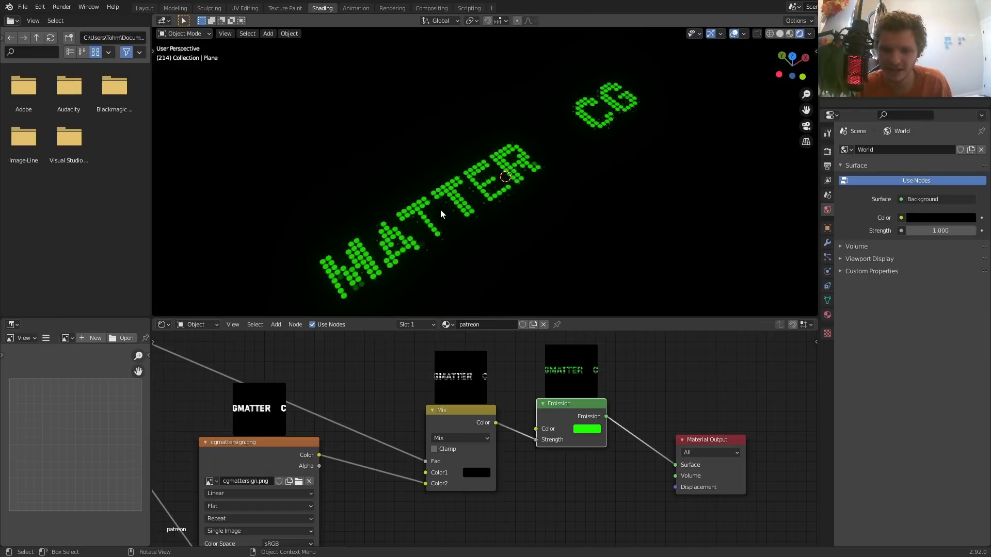
scroll(449, 209, up, 4)
middle_drag(496, 212, 514, 193)
scroll(494, 190, down, 3)
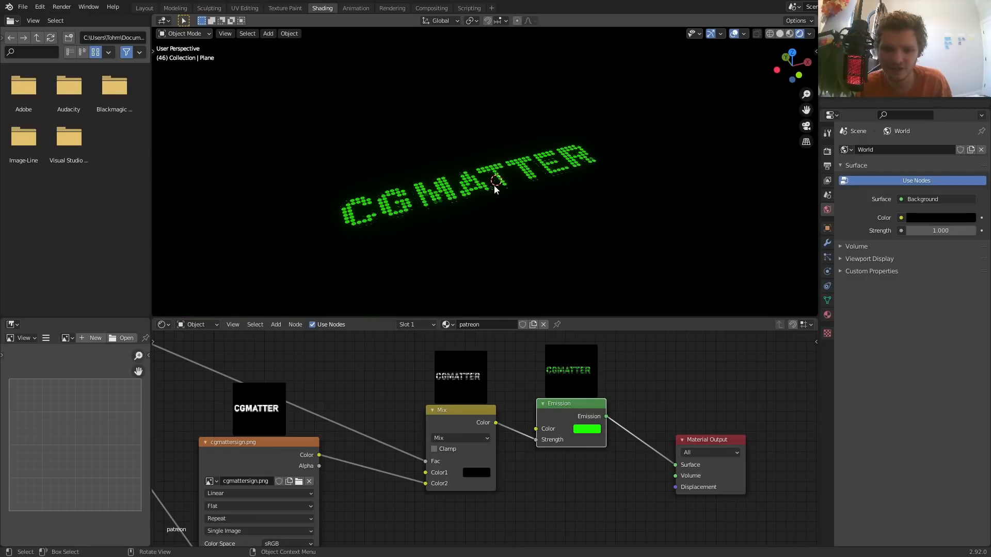
key(space)
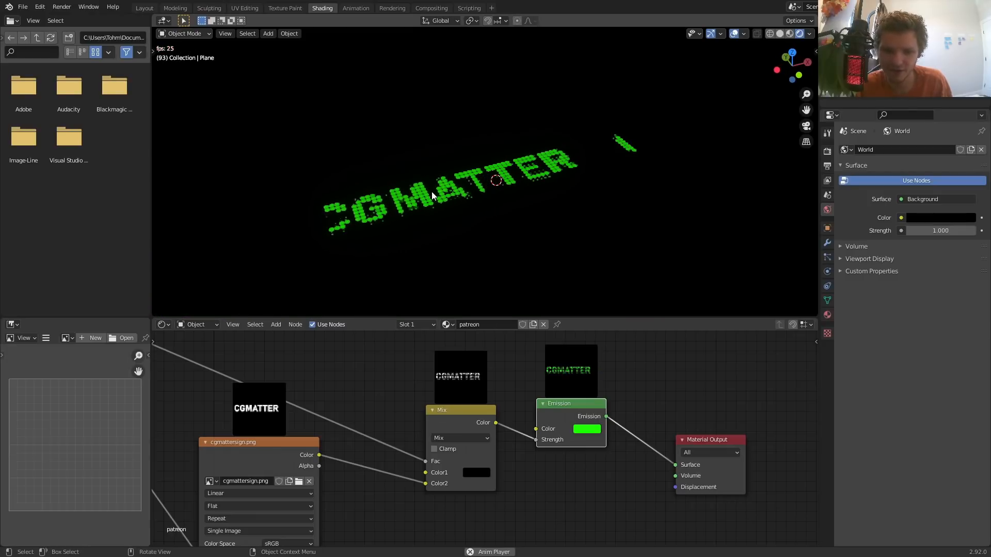
key(space)
Try the Extend and Clip extension modes on the Image Texture node and return it to Repeat.
middle_drag(437, 460, 629, 363)
scroll(455, 431, up, 2)
click(395, 403)
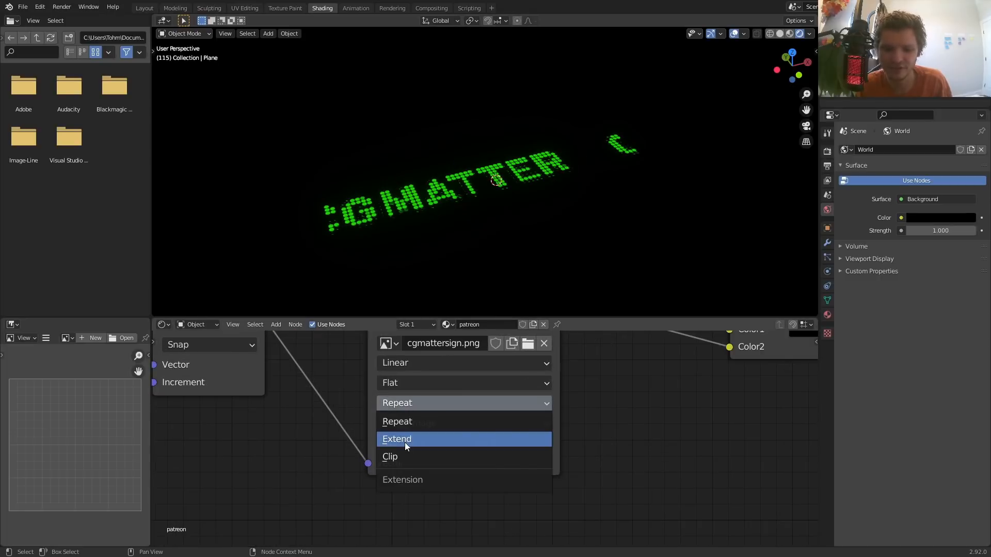
click(404, 442)
click(403, 405)
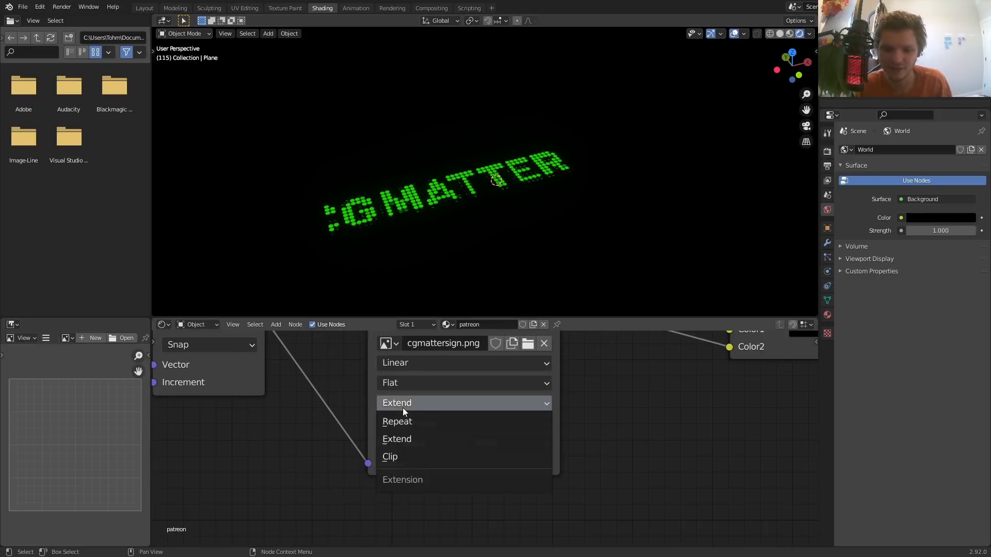
click(399, 454)
click(404, 405)
click(404, 420)
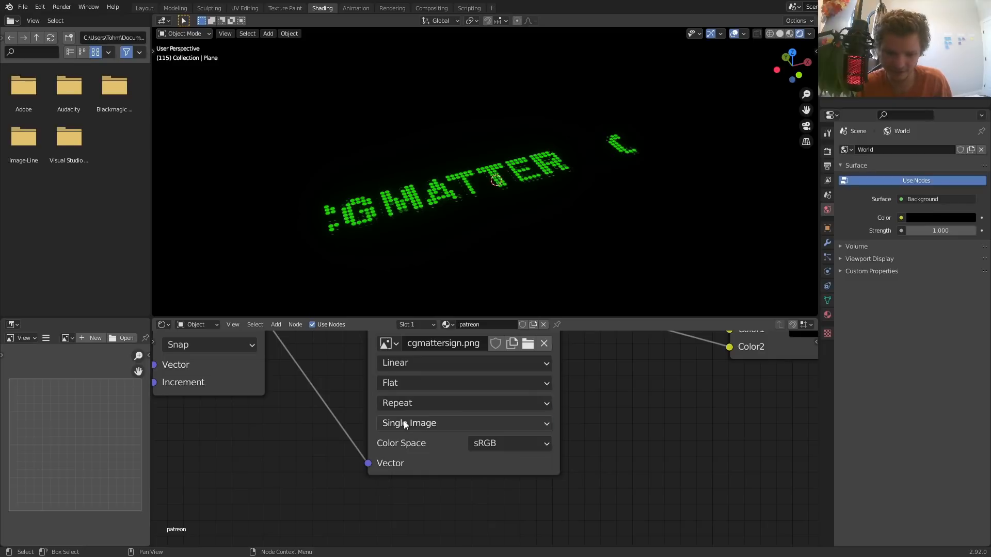
Play the animation and lower the dot-resolution Value node to 34.200 for larger dots.
key(space)
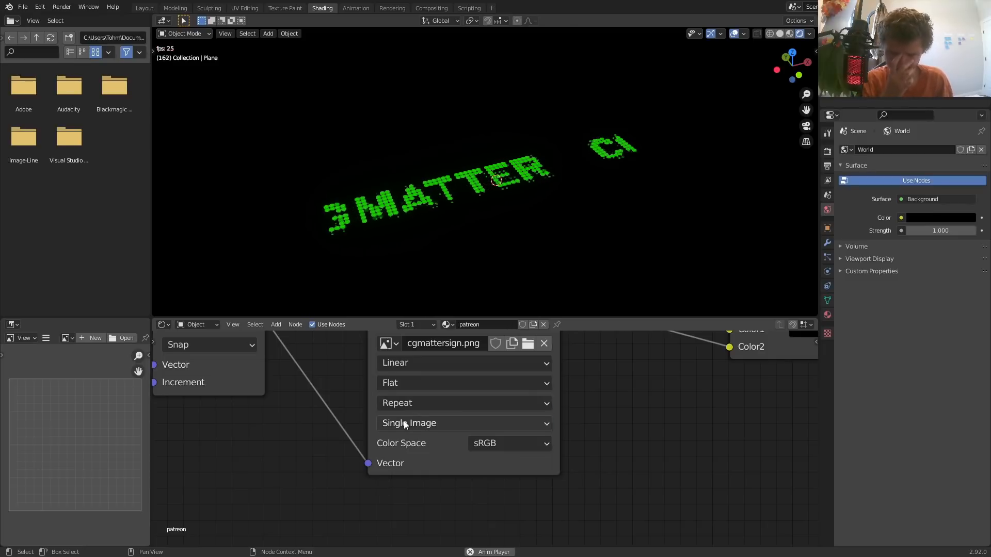
middle_drag(593, 369, 432, 475)
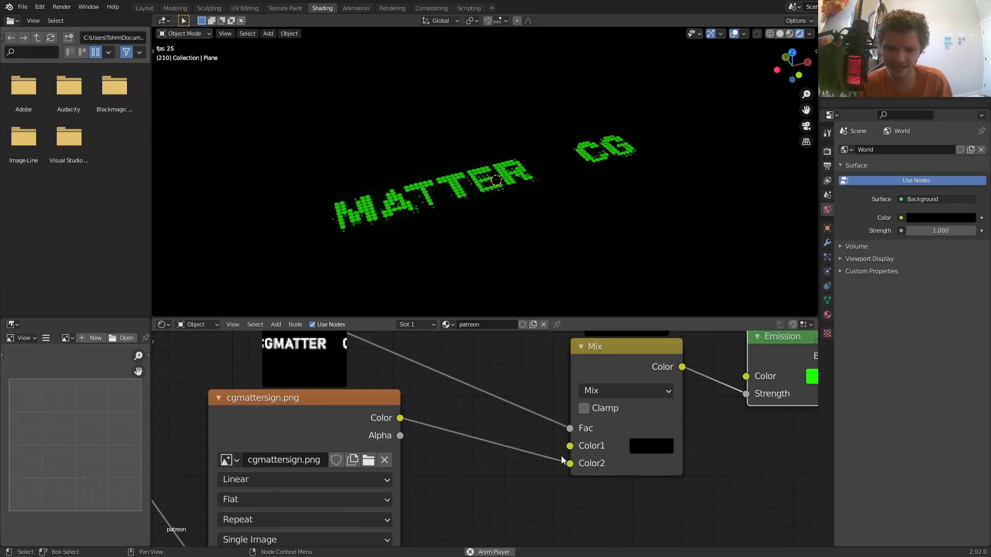
middle_drag(311, 474, 741, 403)
scroll(376, 417, down, 13)
middle_drag(261, 461, 528, 473)
scroll(346, 467, up, 5)
middle_drag(261, 484, 431, 424)
mouse_move(482, 364)
mouse_down()
mouse_move(589, 365)
mouse_move(484, 365)
mouse_up()
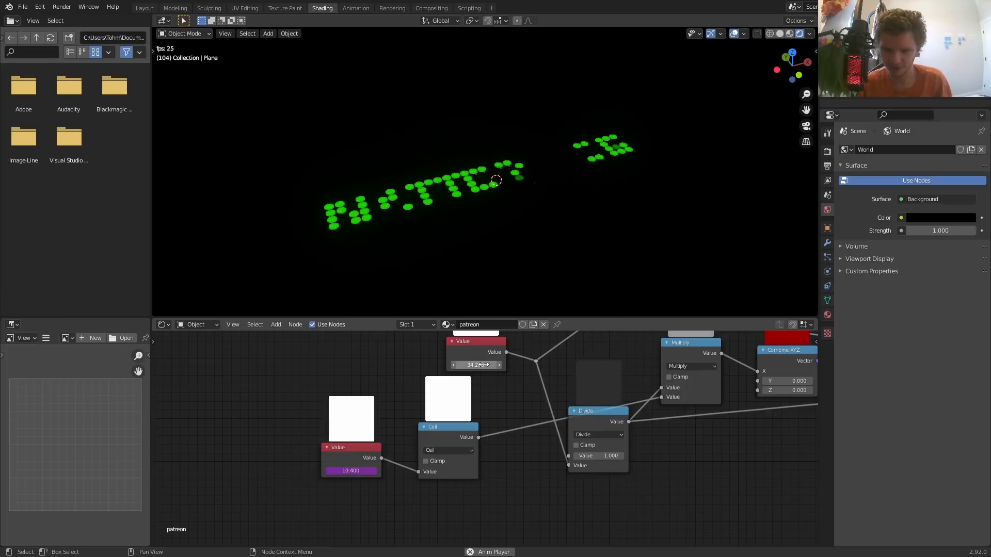
Turn off Blender's fullscreen window mode and switch to OBS.
key(q)
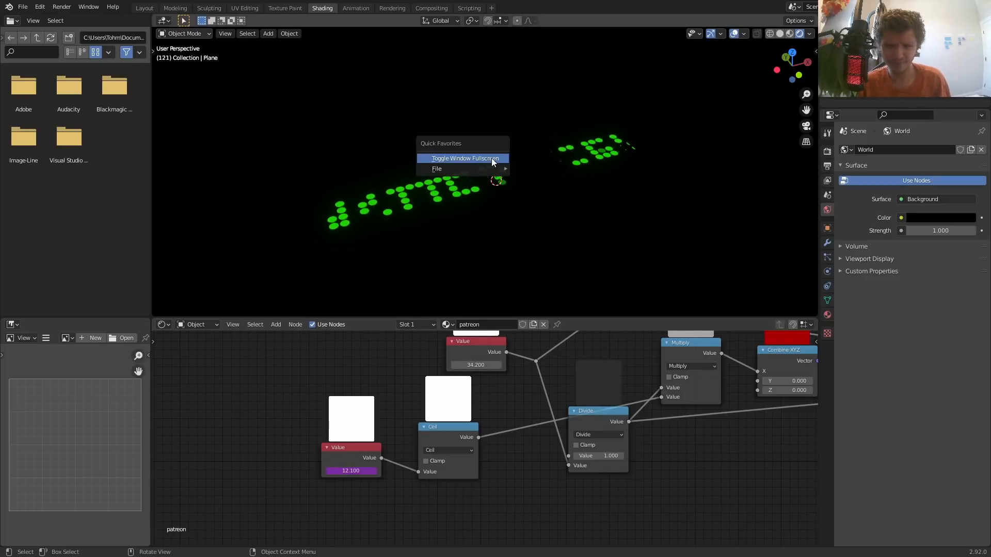
click(491, 159)
click(298, 548)
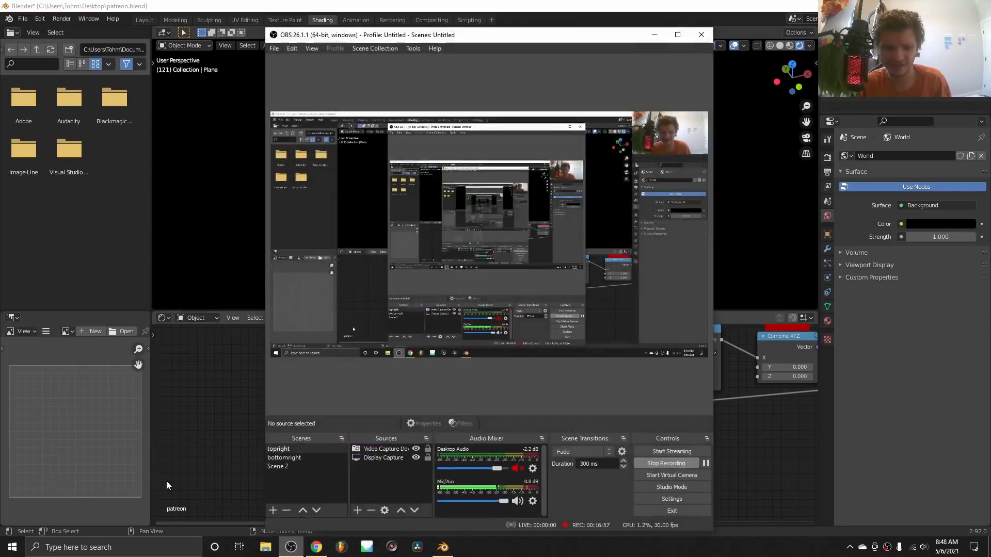